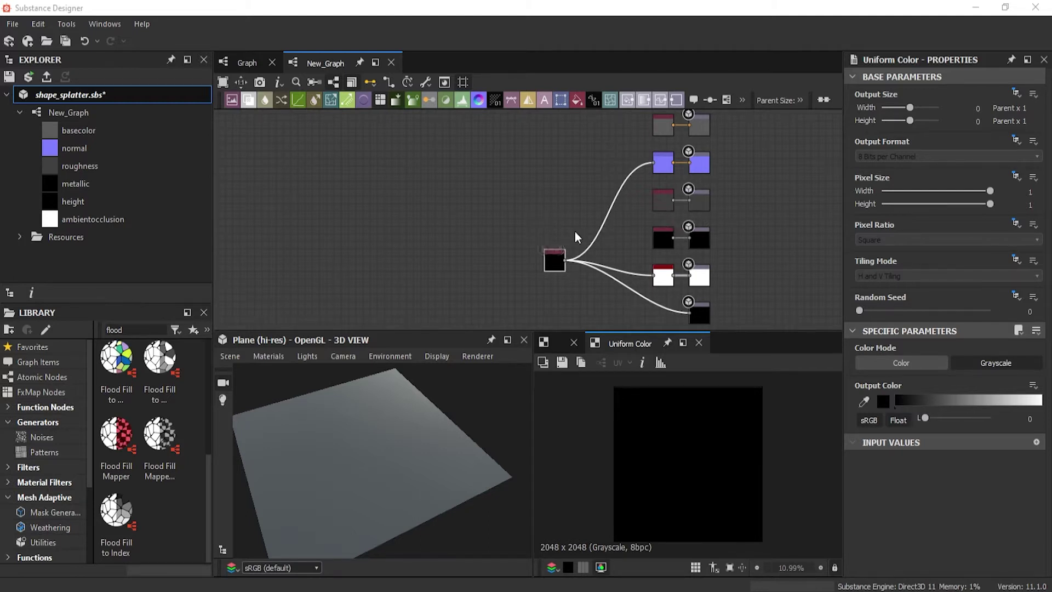
# - Add a Perlin Noise node in the empty area of the graph and set its scale to 6
pyautogui.scroll(5, 575, 231)
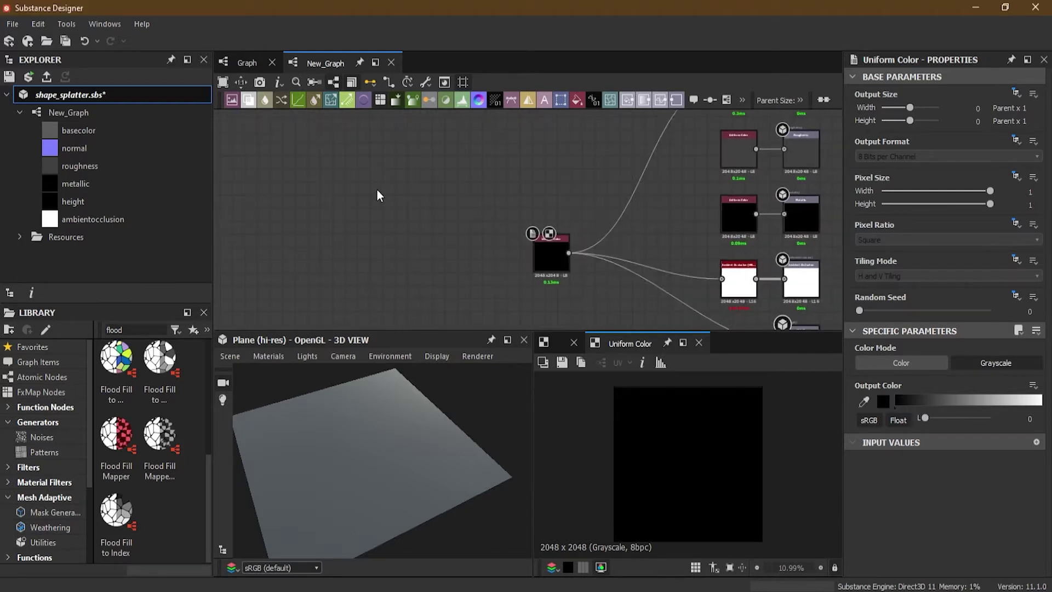
pyautogui.press('space')
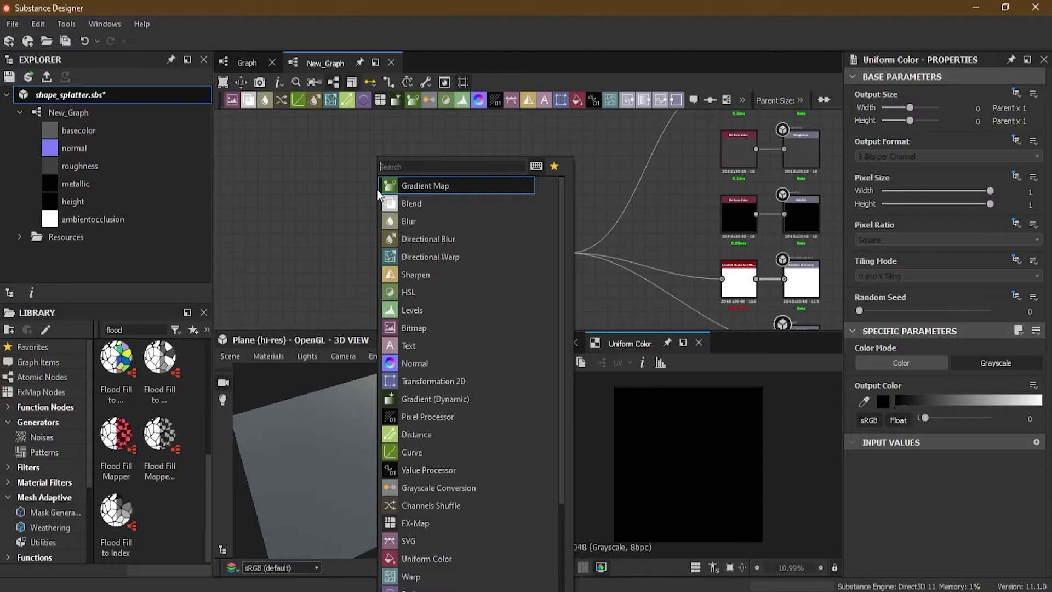
pyautogui.write('per')
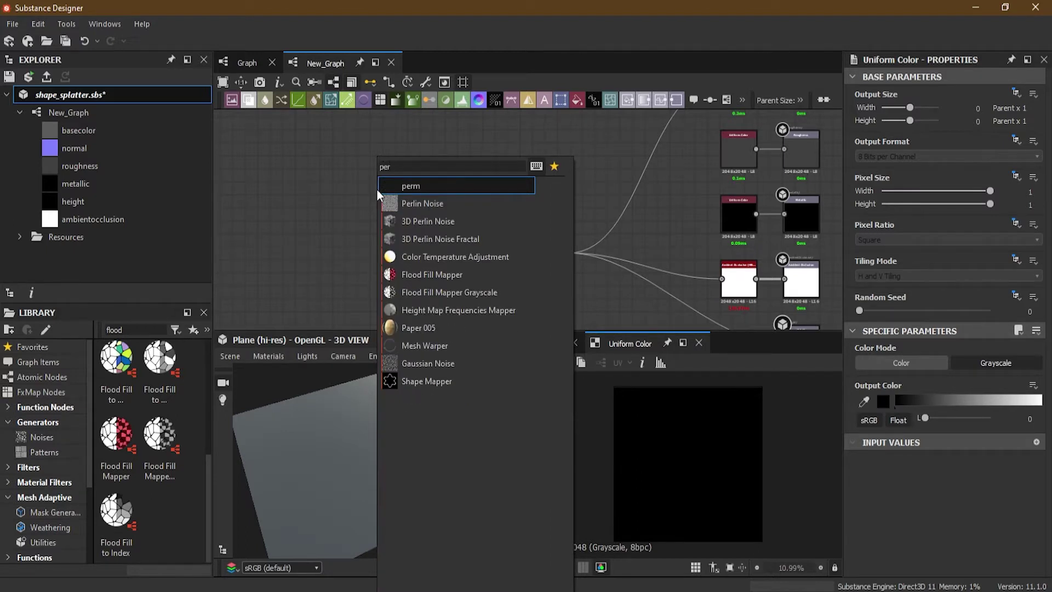
pyautogui.click(421, 202)
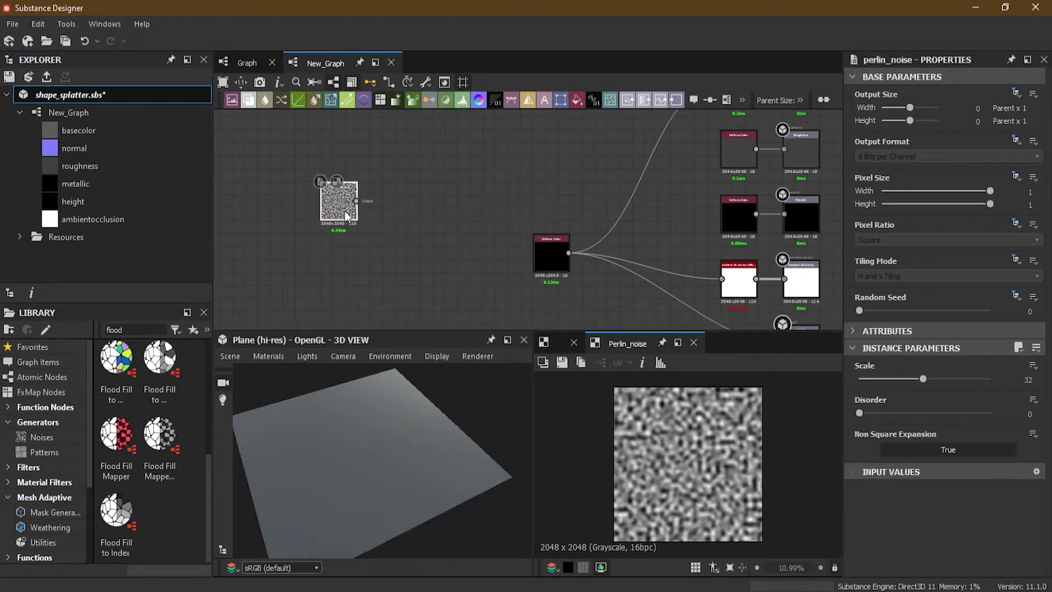
pyautogui.moveTo(920, 379); pyautogui.dragTo(869, 380)
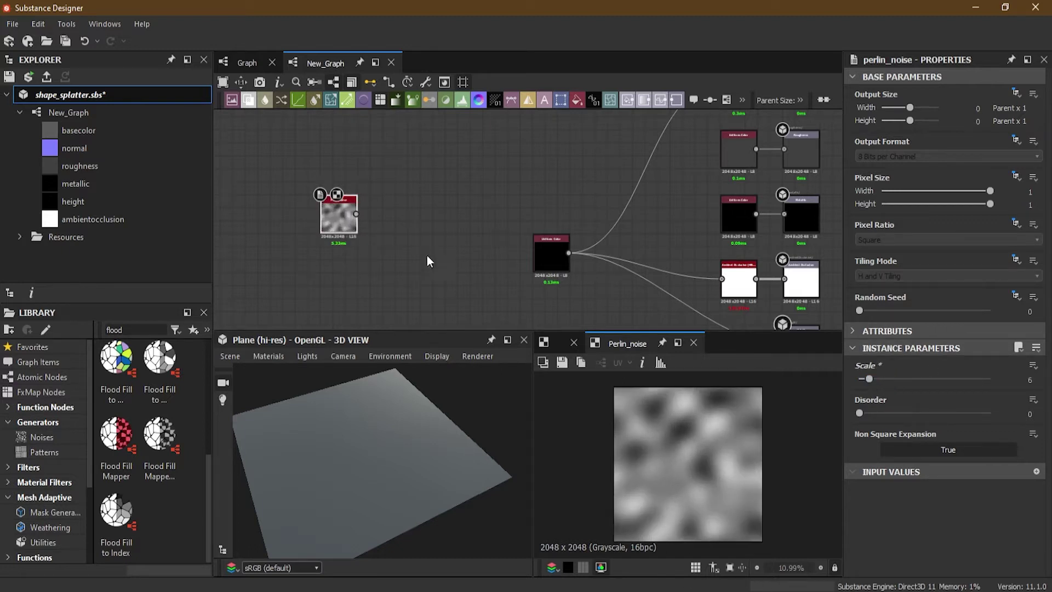
# - Add a Cross Section node beside the Perlin Noise node and connect the noise output to its input
pyautogui.scroll(2, 427, 241)
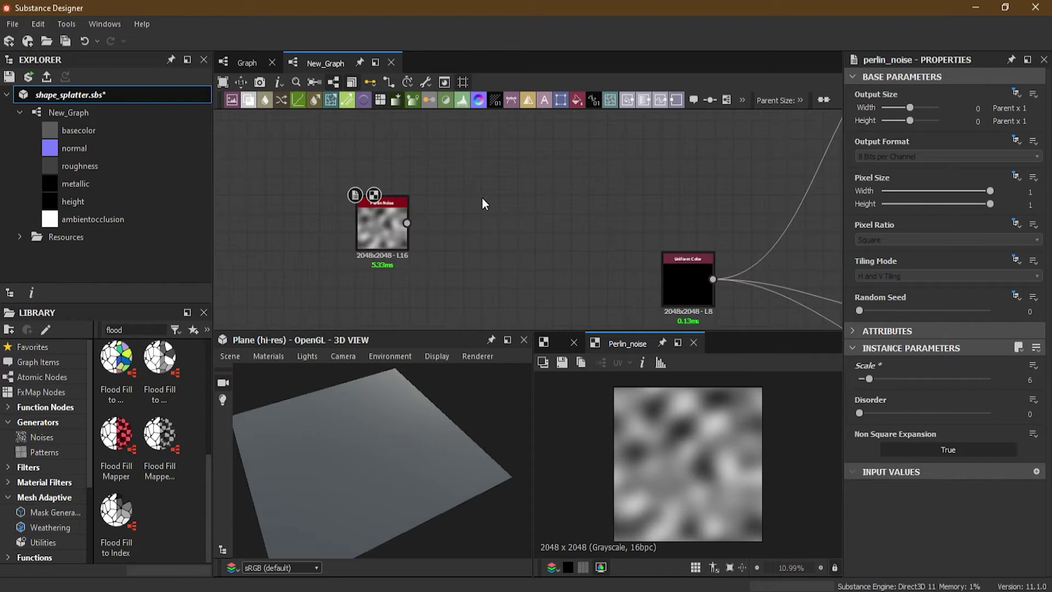
pyautogui.press('space')
pyautogui.write('cross')
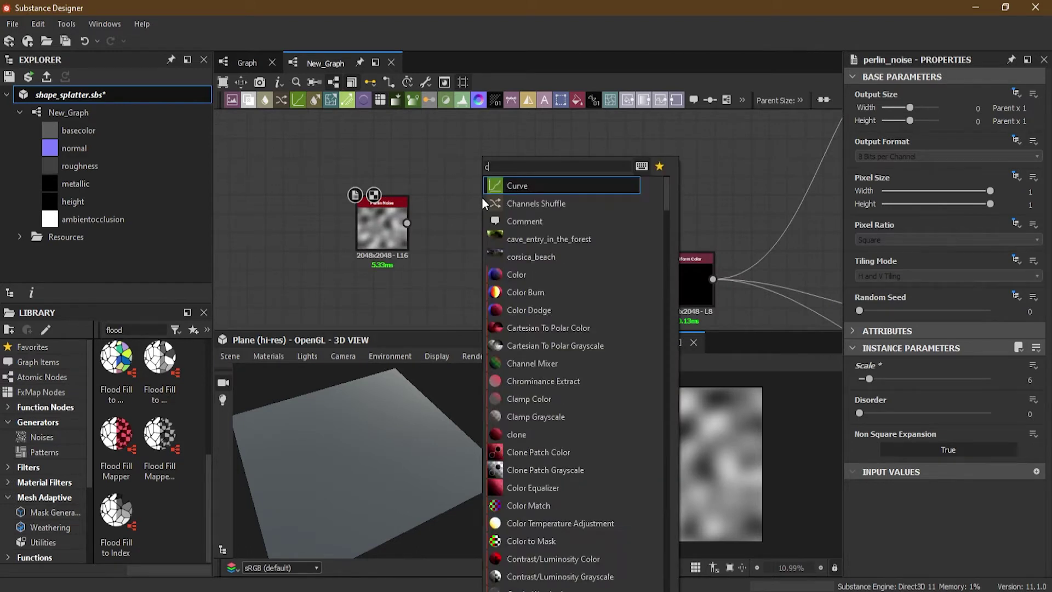
pyautogui.click(518, 185)
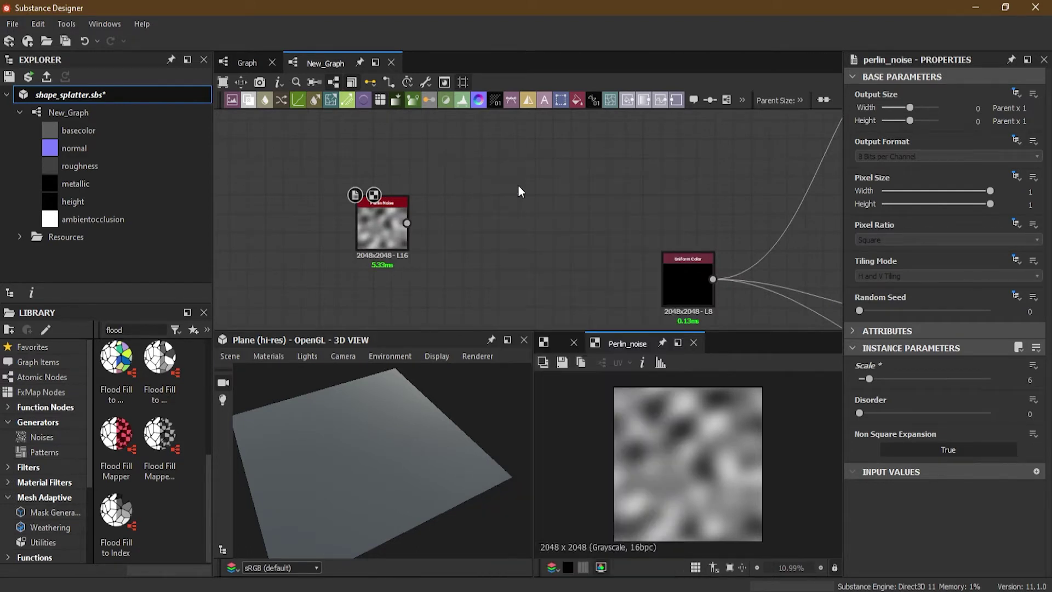
pyautogui.scroll(2, 424, 220)
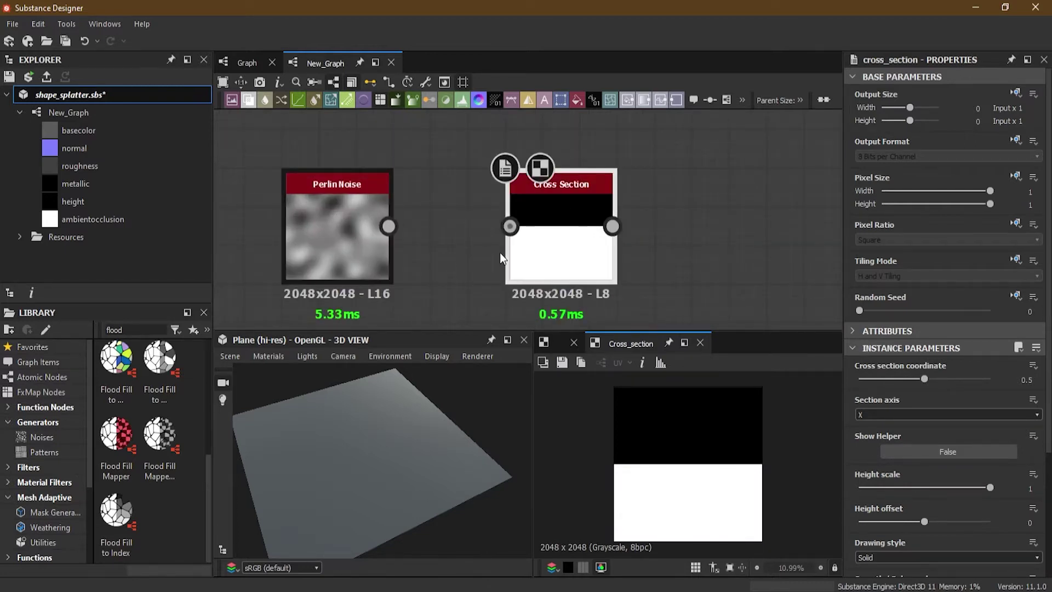
pyautogui.moveTo(388, 226); pyautogui.dragTo(509, 226)
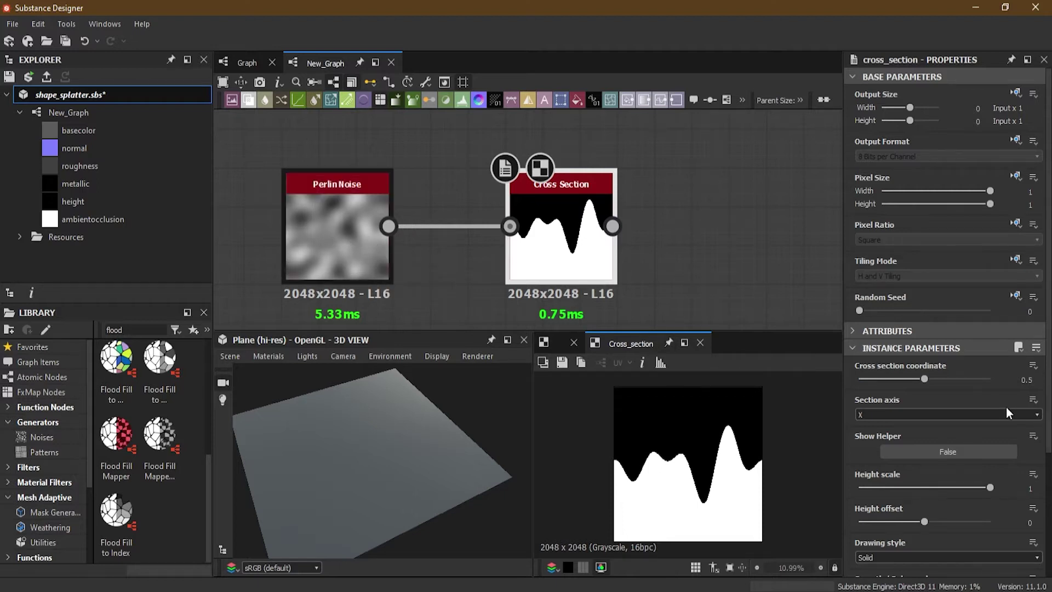
# - Try a cross section coordinate of 0.83 and the Y section axis, and restore axis X and coordinate 0.5
pyautogui.moveTo(924, 379); pyautogui.dragTo(968, 380)
pyautogui.click(923, 417)
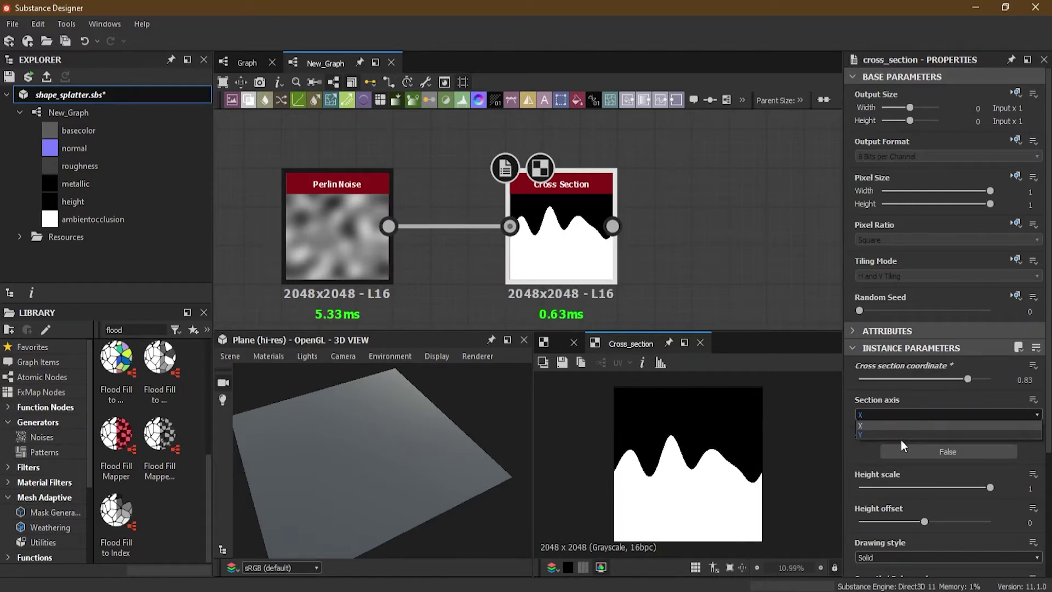
pyautogui.click(900, 436)
pyautogui.moveTo(914, 379); pyautogui.dragTo(938, 383)
pyautogui.click(886, 415)
pyautogui.click(886, 424)
pyautogui.moveTo(929, 380); pyautogui.dragTo(925, 379)
# - Set the Cross Section node's height scale to 0.76, height offset to 0.18 and drawing style to Gradient
pyautogui.scroll(-2, 953, 438)
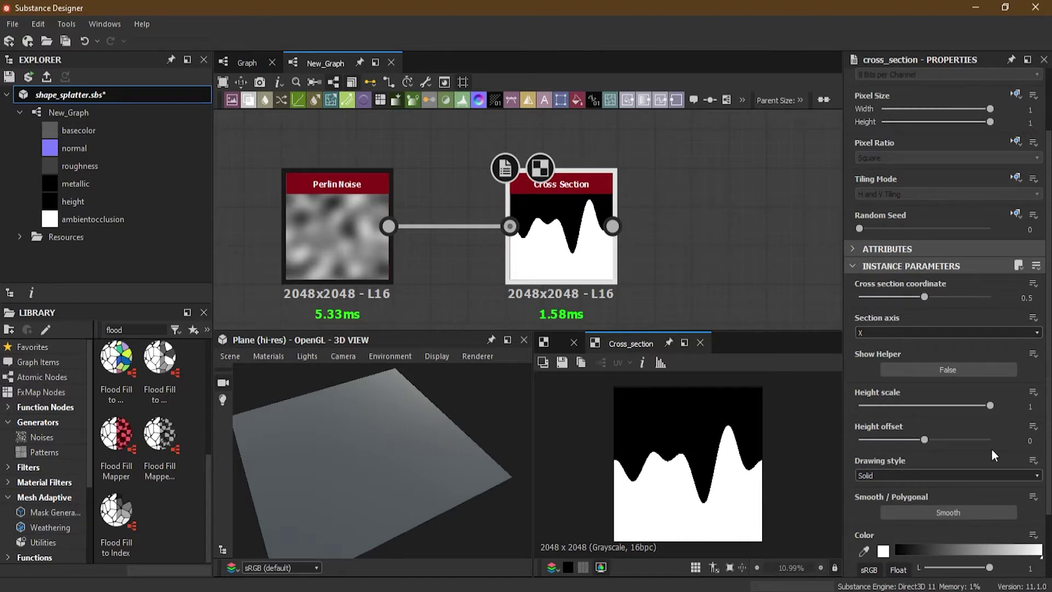
pyautogui.moveTo(995, 412)
pyautogui.mouseDown()
pyautogui.moveTo(882, 410)
pyautogui.moveTo(981, 416)
pyautogui.moveTo(897, 439)
pyautogui.moveTo(938, 436)
pyautogui.mouseUp()
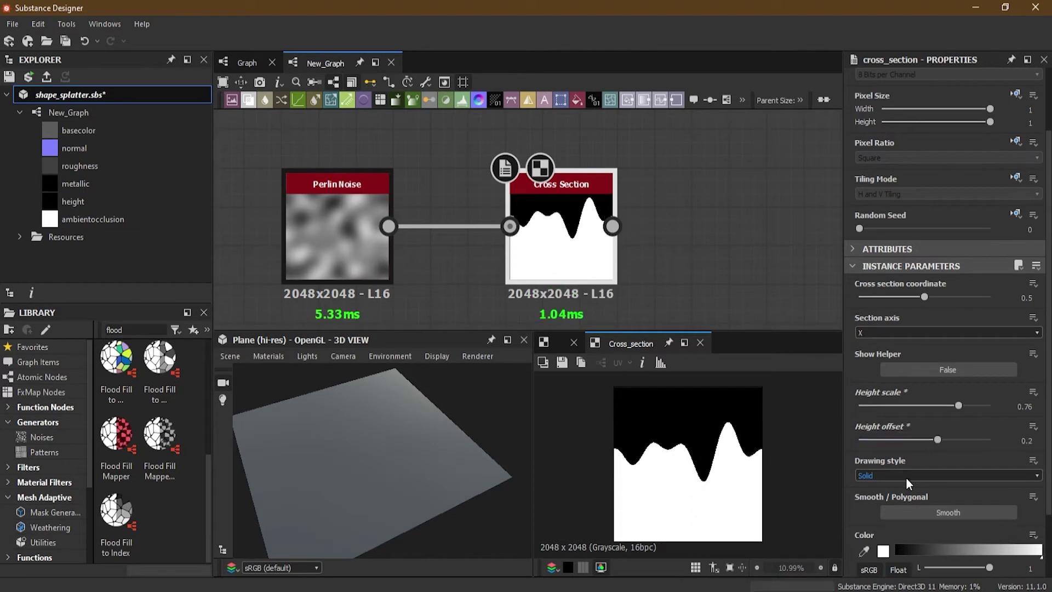
pyautogui.click(906, 477)
pyautogui.click(897, 496)
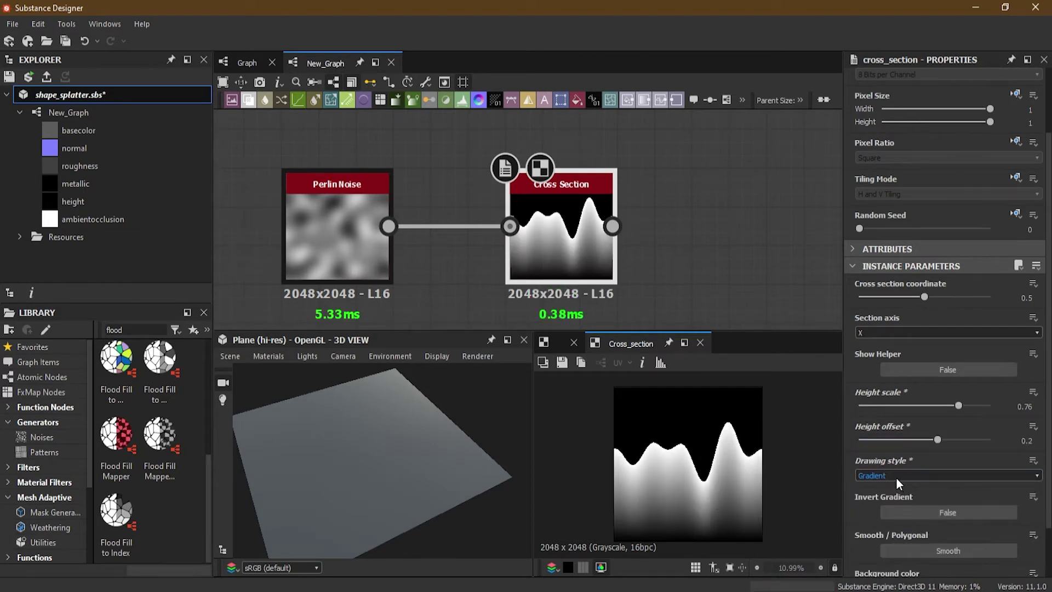
pyautogui.moveTo(938, 439)
pyautogui.mouseDown()
pyautogui.moveTo(924, 438)
pyautogui.moveTo(938, 439)
pyautogui.mouseUp()
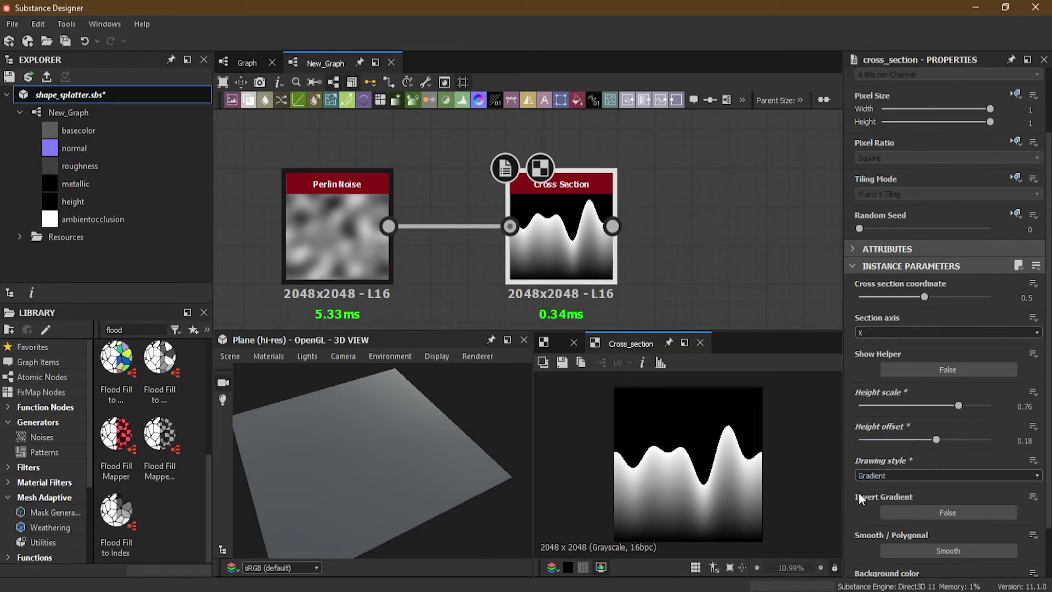
pyautogui.scroll(-2, 857, 498)
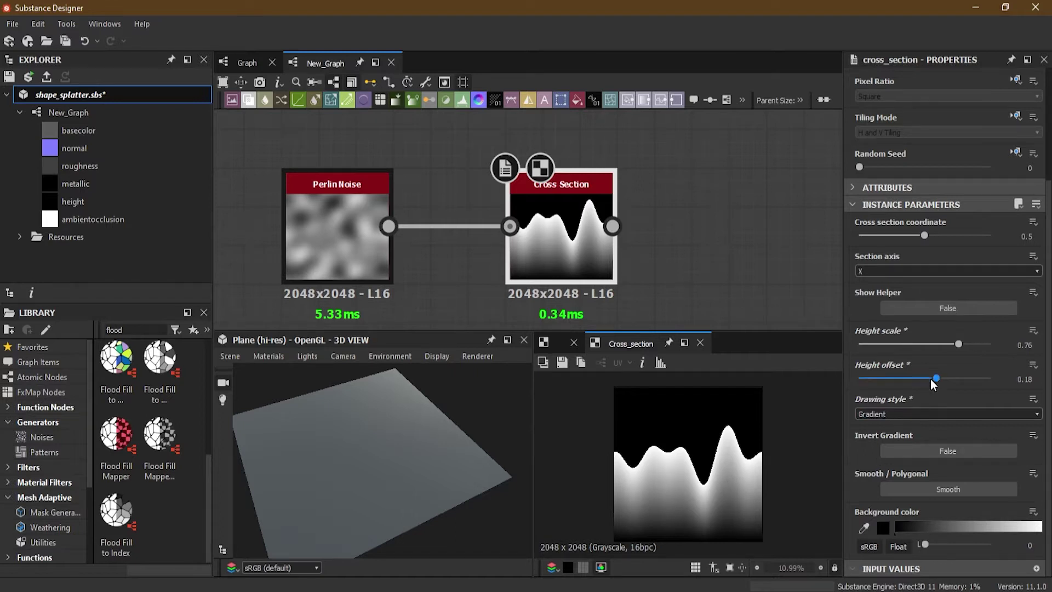
# - Switch the drawing style to Gradient mirrored, toggle Invert Gradient on and off, and set height offset 0.12 and height scale 0.72
pyautogui.click(893, 412)
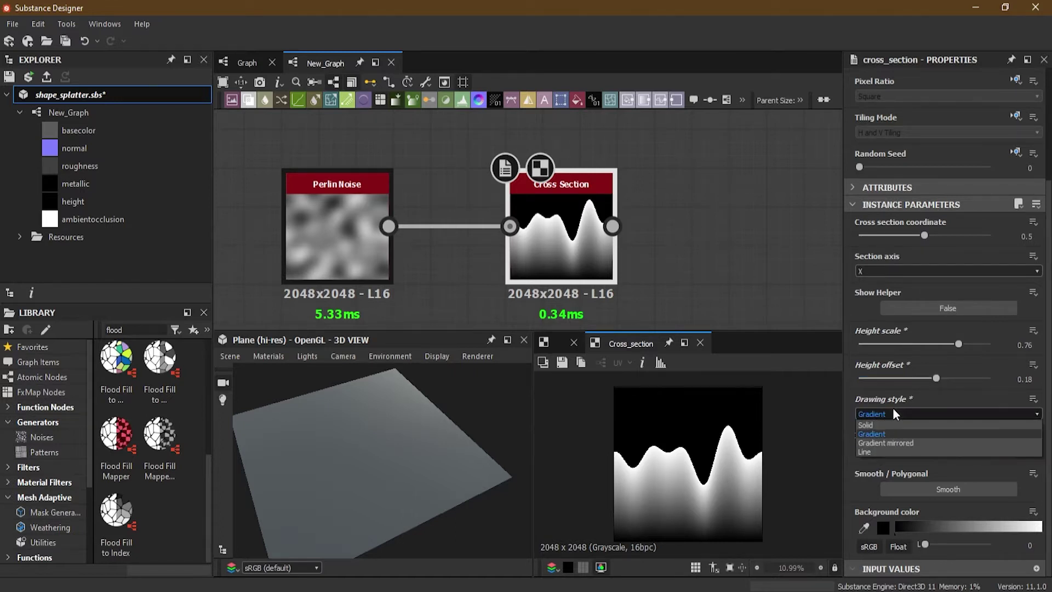
pyautogui.click(896, 442)
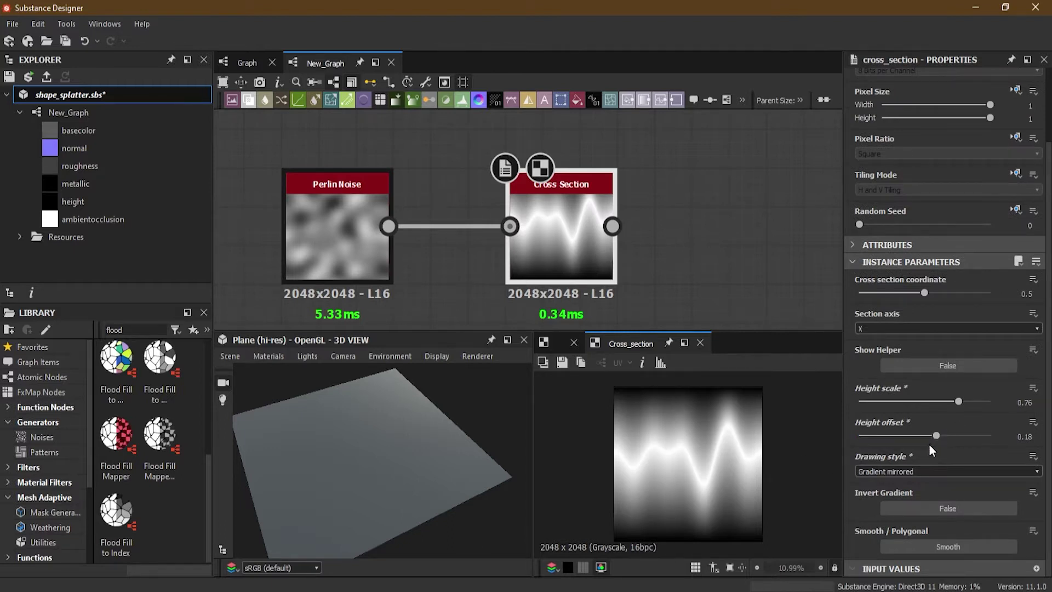
pyautogui.click(929, 508)
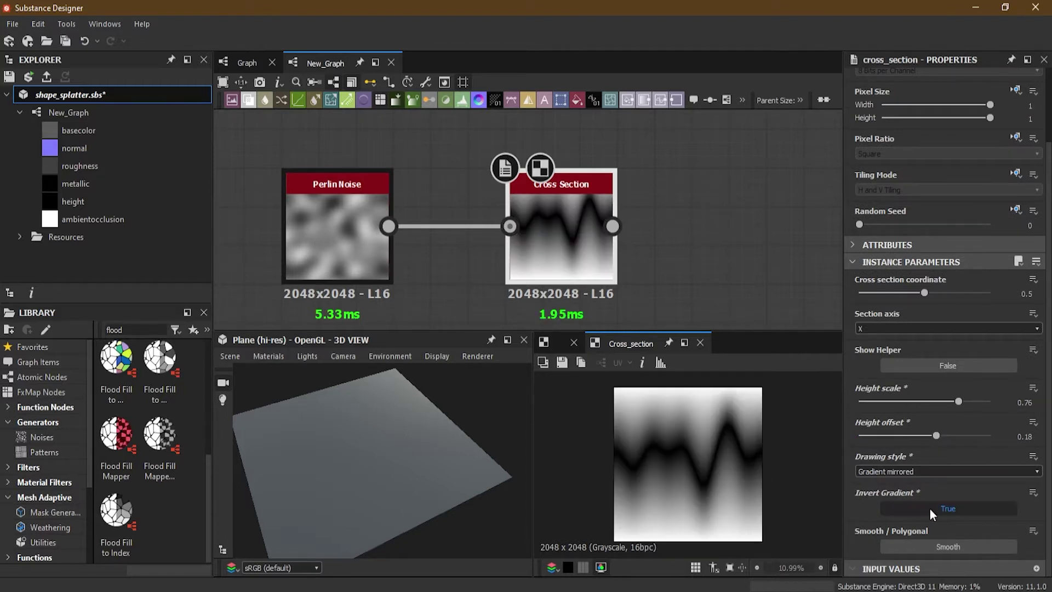
pyautogui.click(929, 509)
pyautogui.moveTo(932, 435)
pyautogui.mouseDown()
pyautogui.moveTo(915, 436)
pyautogui.moveTo(937, 437)
pyautogui.mouseUp()
pyautogui.moveTo(958, 401)
pyautogui.mouseDown()
pyautogui.moveTo(928, 405)
pyautogui.moveTo(953, 401)
pyautogui.mouseUp()
# - Transfer the Uniform Color node's outgoing connections to the Cross Section output and move the Uniform Color node out of the way
pyautogui.scroll(-4, 639, 281)
pyautogui.moveTo(639, 280); pyautogui.dragTo(564, 250, button='middle')
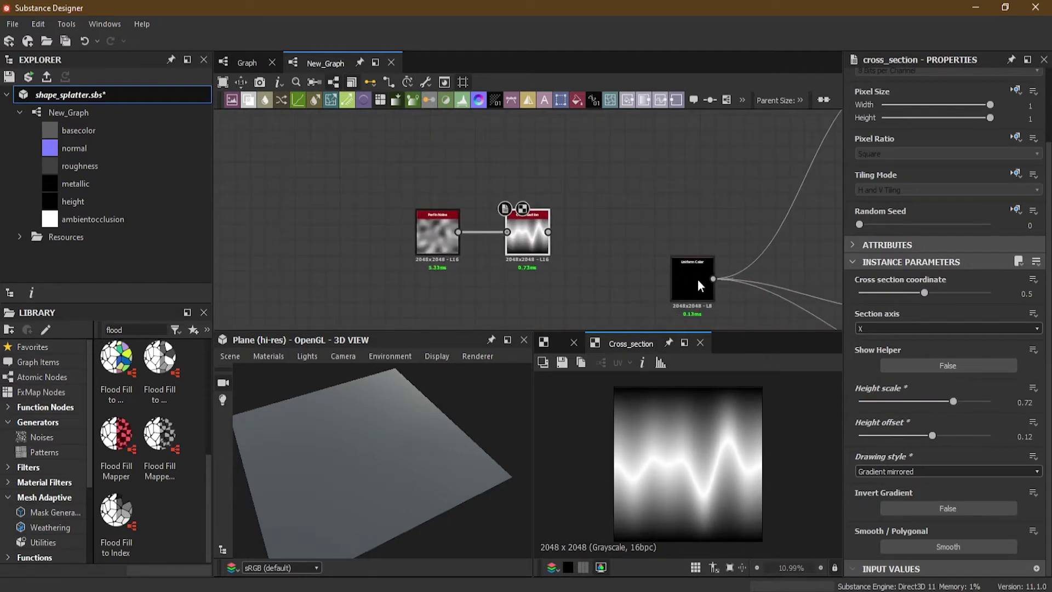
pyautogui.keyDown('shift'); pyautogui.moveTo(713, 278); pyautogui.dragTo(548, 232); pyautogui.keyUp('shift')
pyautogui.moveTo(682, 299); pyautogui.dragTo(266, 241)
pyautogui.scroll(4, 442, 235)
# - Edit the 3D view's default material and set its height scale to 10
pyautogui.moveTo(430, 364); pyautogui.dragTo(346, 377)
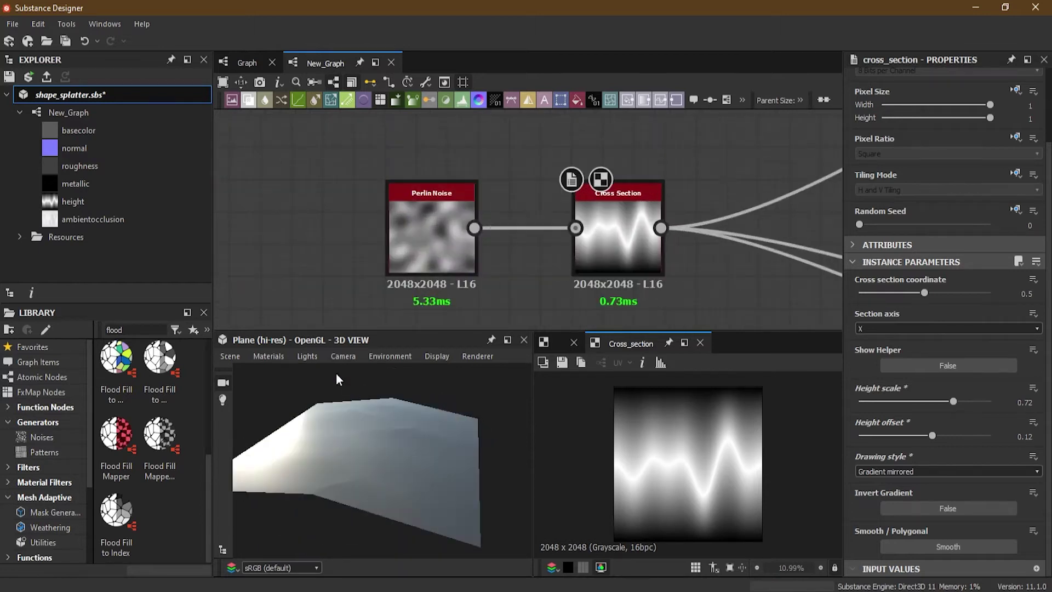
pyautogui.click(274, 355)
pyautogui.moveTo(285, 372)
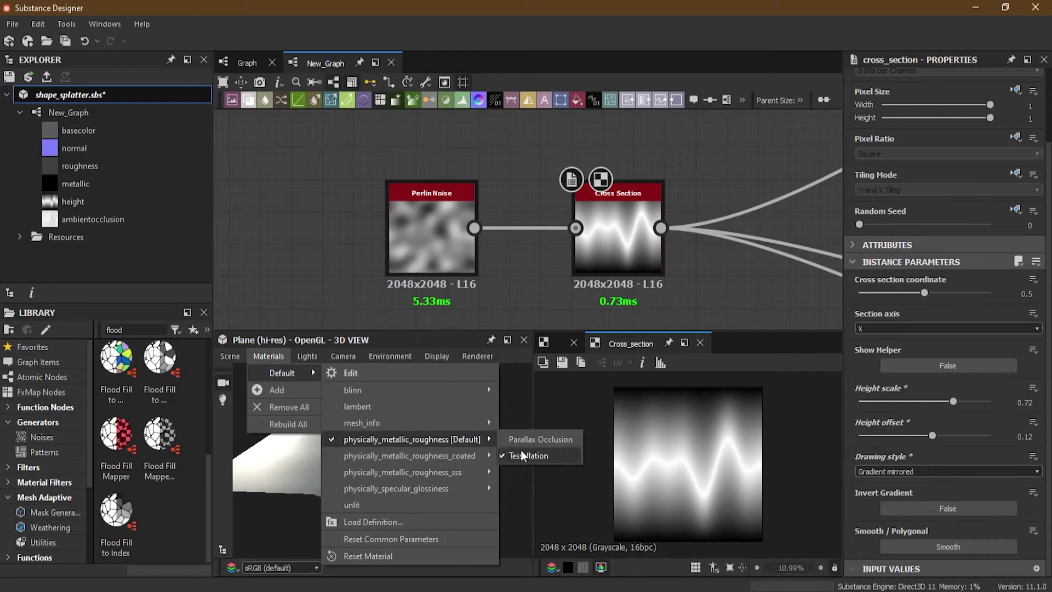
pyautogui.click(349, 377)
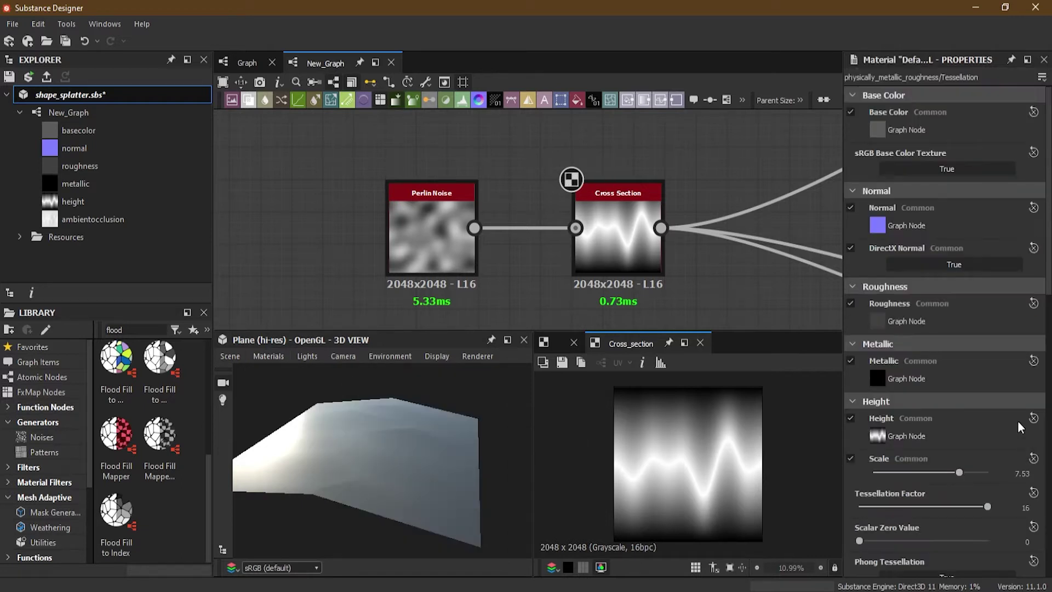
pyautogui.moveTo(959, 472); pyautogui.dragTo(1003, 475)
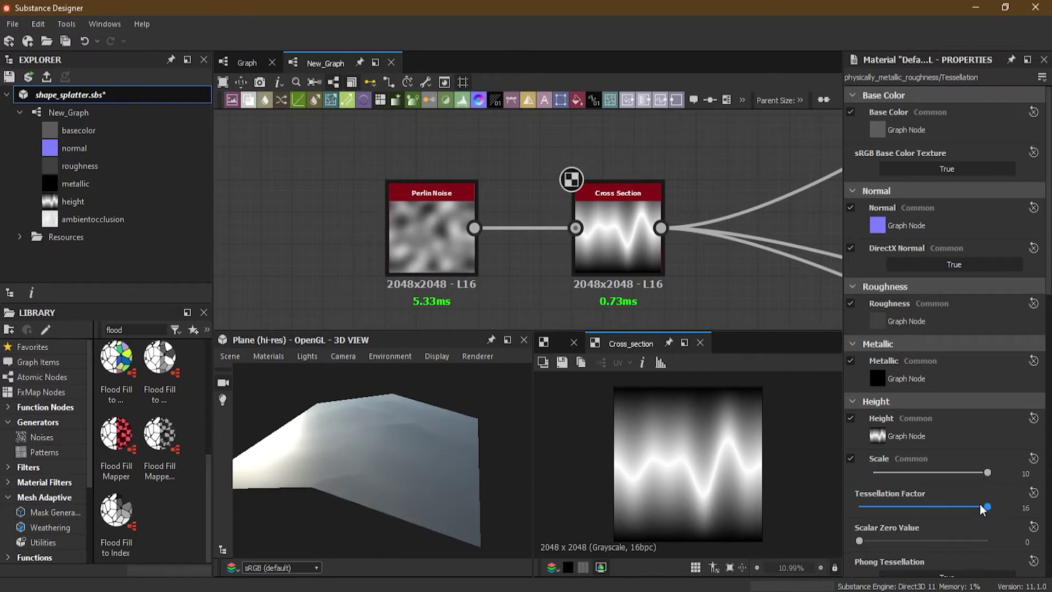
pyautogui.moveTo(359, 425); pyautogui.dragTo(405, 425)
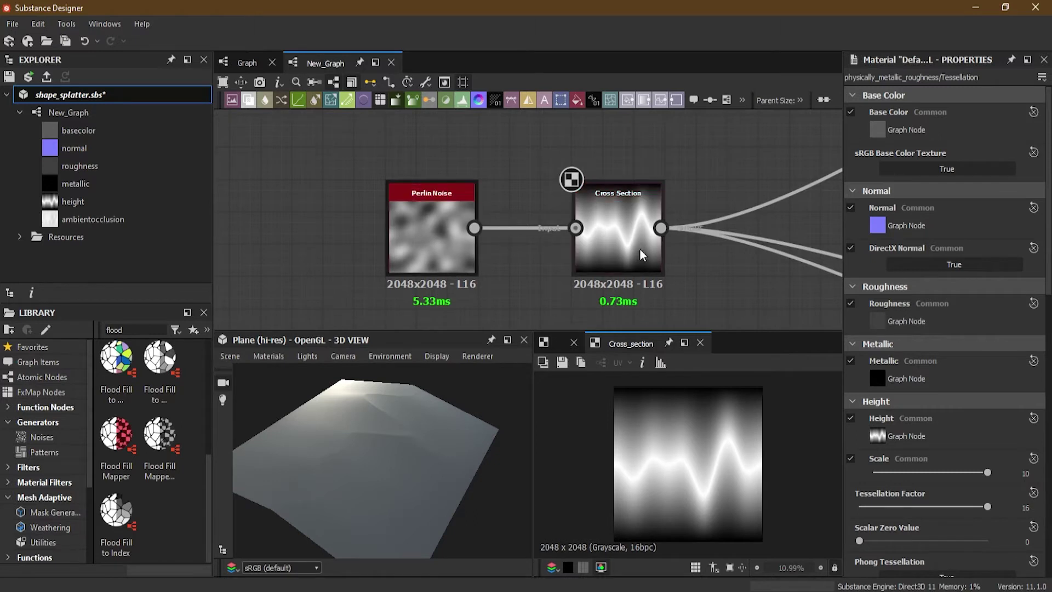
# - Set the Cross Section node's height offset to 0.16, height scale to 0.62 and cross section coordinate to 0.43
pyautogui.click(613, 239)
pyautogui.scroll(-2, 906, 411)
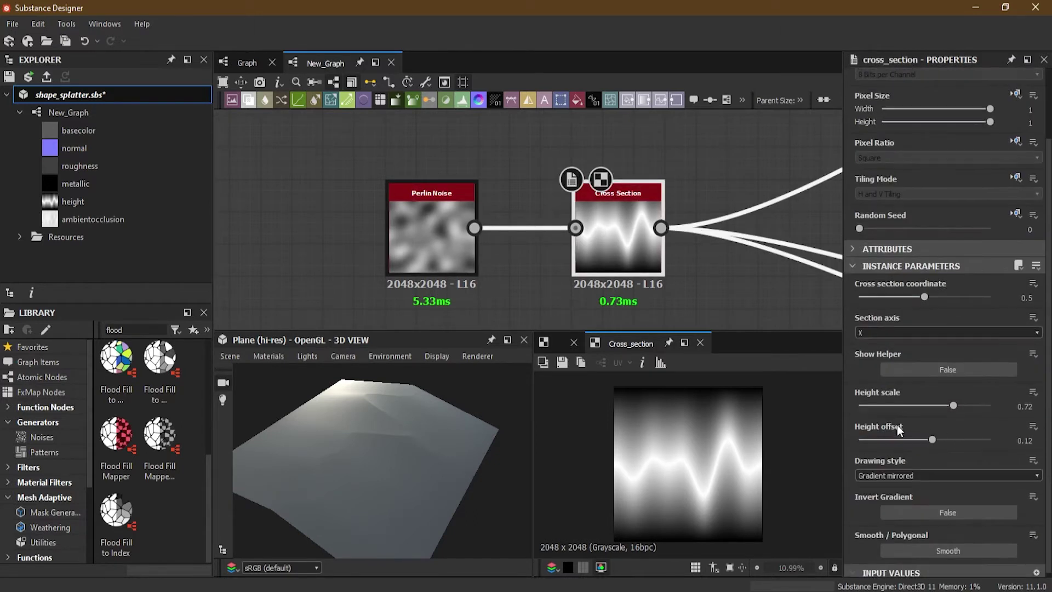
pyautogui.click(931, 435)
pyautogui.moveTo(932, 434)
pyautogui.mouseDown()
pyautogui.moveTo(915, 436)
pyautogui.moveTo(934, 436)
pyautogui.mouseUp()
pyautogui.moveTo(953, 401)
pyautogui.mouseDown()
pyautogui.moveTo(909, 407)
pyautogui.moveTo(940, 406)
pyautogui.mouseUp()
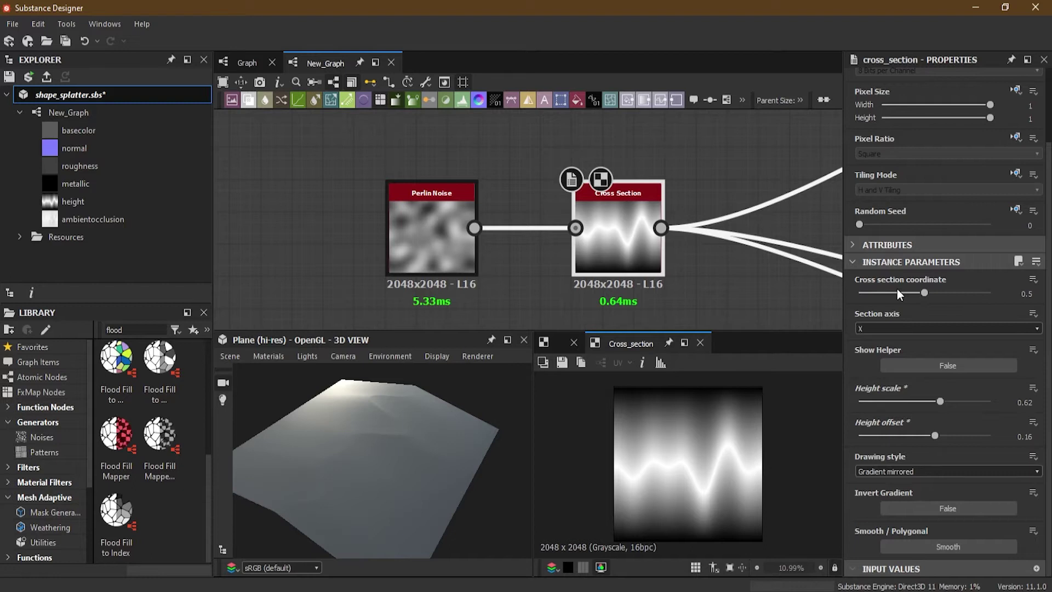
pyautogui.moveTo(921, 292)
pyautogui.mouseDown()
pyautogui.moveTo(933, 295)
pyautogui.moveTo(915, 294)
pyautogui.mouseUp()
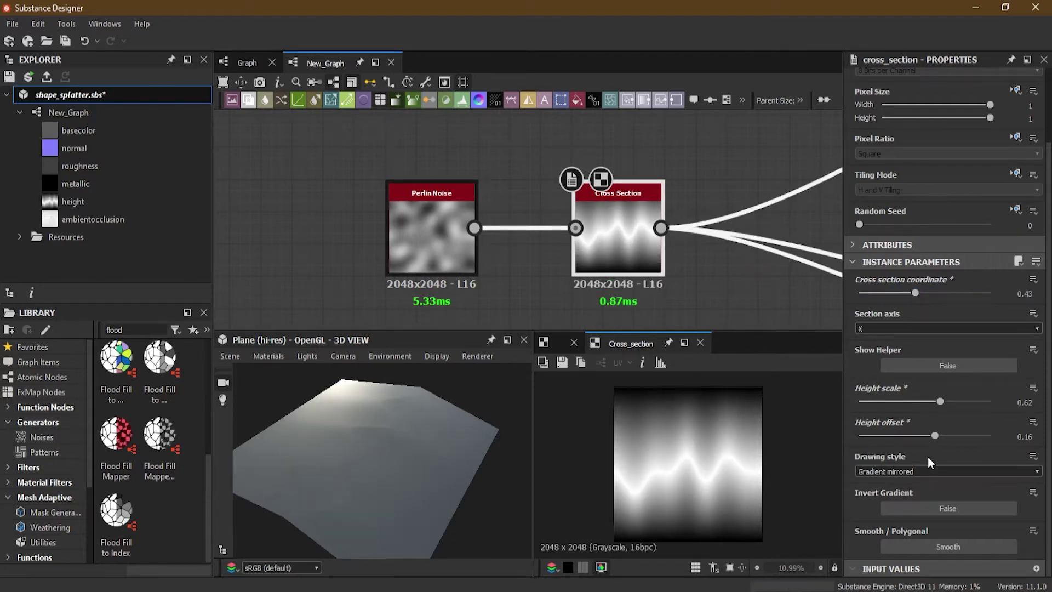
# - Toggle the Smooth / Polygonal option and back, and try the Solid drawing style on the 3D plane
pyautogui.click(916, 545)
pyautogui.click(916, 544)
pyautogui.click(885, 471)
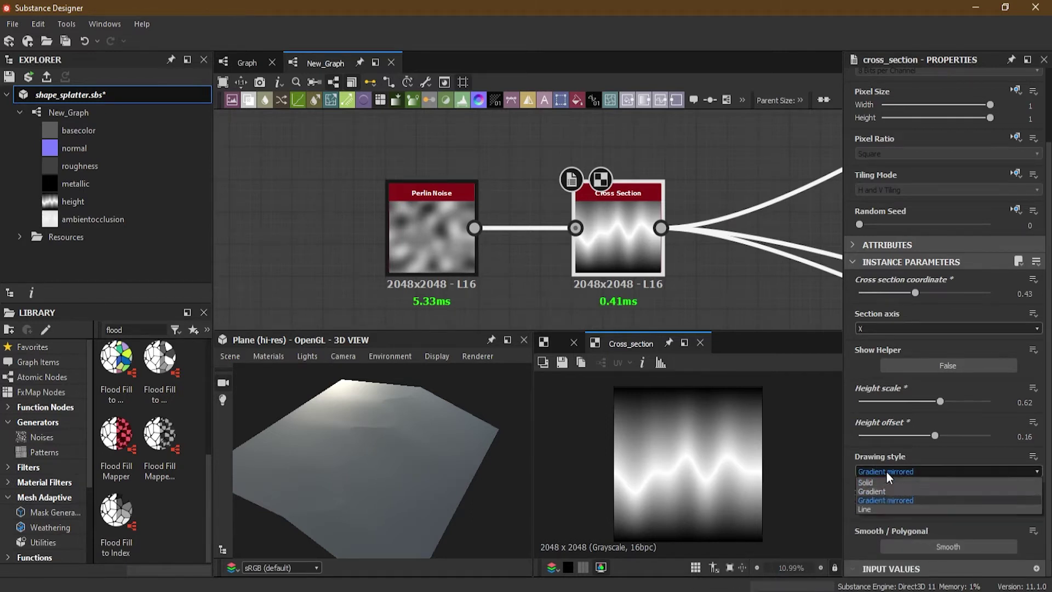
pyautogui.click(896, 484)
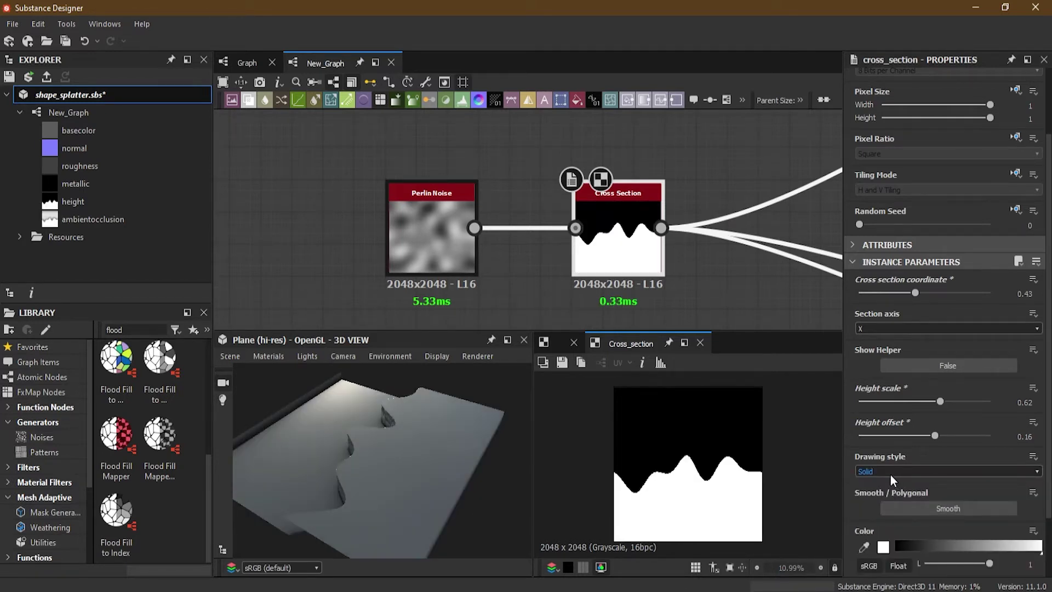
pyautogui.moveTo(418, 492); pyautogui.dragTo(496, 462)
# - Compare the Gradient and Gradient mirrored drawing styles of the Cross Section node on the 3D plane
pyautogui.click(873, 470)
pyautogui.click(890, 491)
pyautogui.moveTo(476, 486)
pyautogui.mouseDown()
pyautogui.moveTo(378, 490)
pyautogui.moveTo(439, 492)
pyautogui.mouseUp()
pyautogui.click(887, 471)
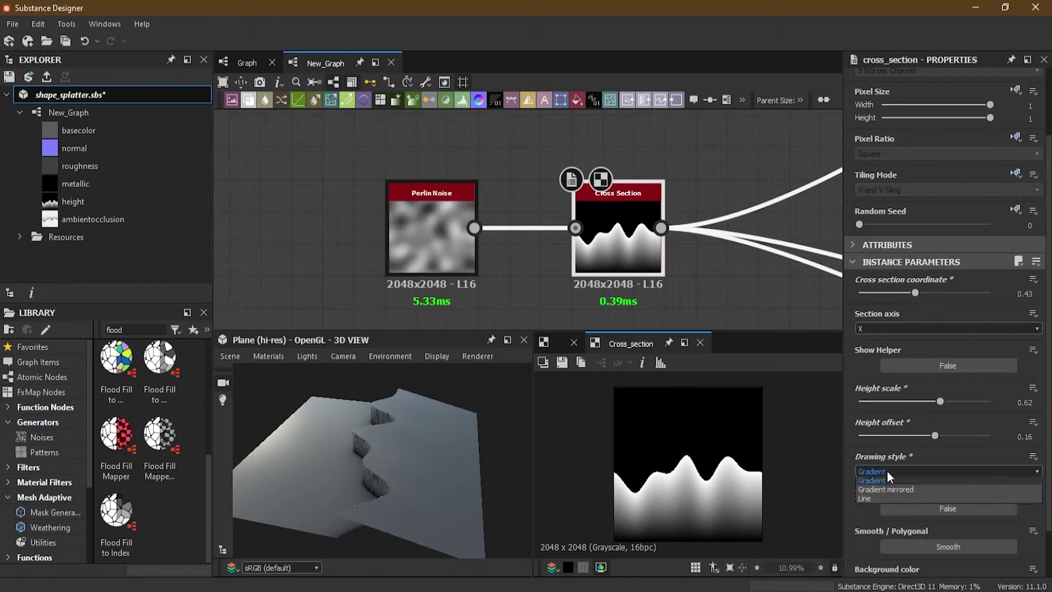
pyautogui.click(894, 495)
pyautogui.moveTo(336, 472)
pyautogui.mouseDown()
pyautogui.moveTo(375, 486)
pyautogui.moveTo(307, 486)
pyautogui.mouseUp()
# - Try the Line drawing style on the 3D plane and return the Cross Section node to Gradient mirrored
pyautogui.click(925, 473)
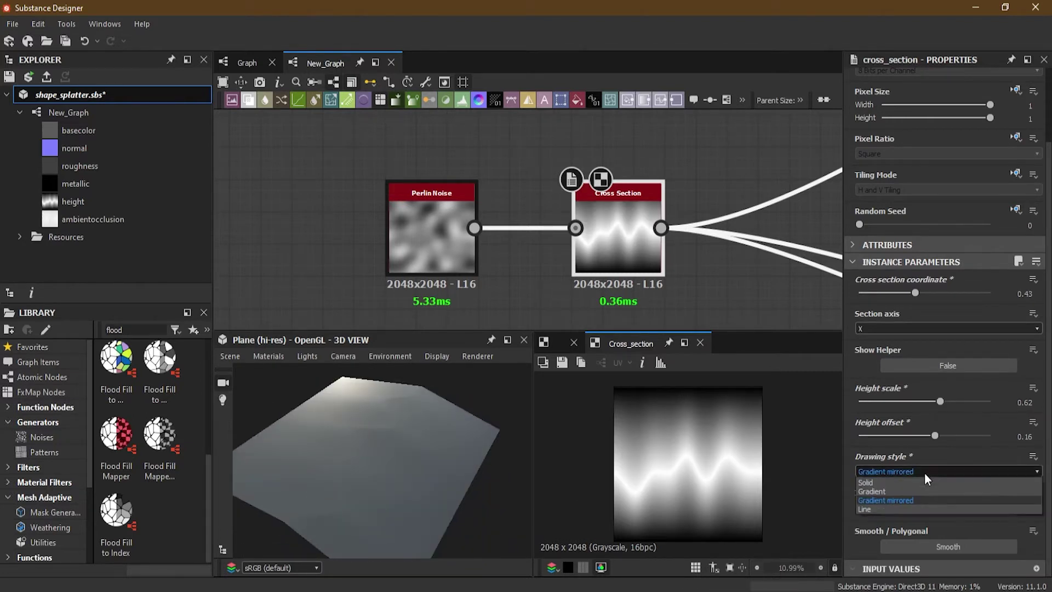
pyautogui.click(918, 508)
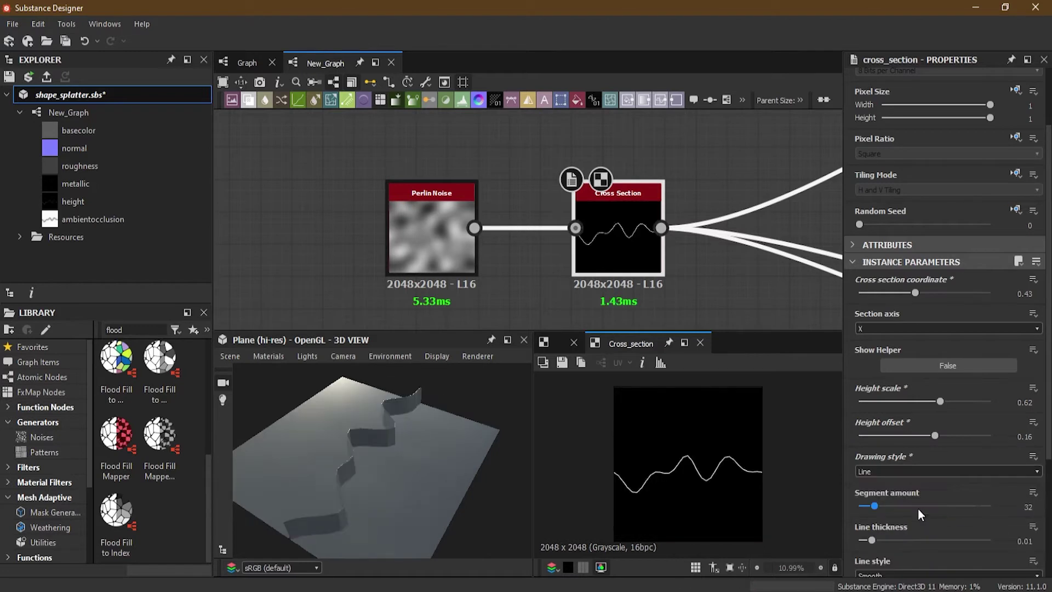
pyautogui.moveTo(317, 475)
pyautogui.mouseDown()
pyautogui.moveTo(409, 478)
pyautogui.moveTo(310, 474)
pyautogui.moveTo(280, 525)
pyautogui.moveTo(301, 500)
pyautogui.mouseUp()
pyautogui.click(928, 473)
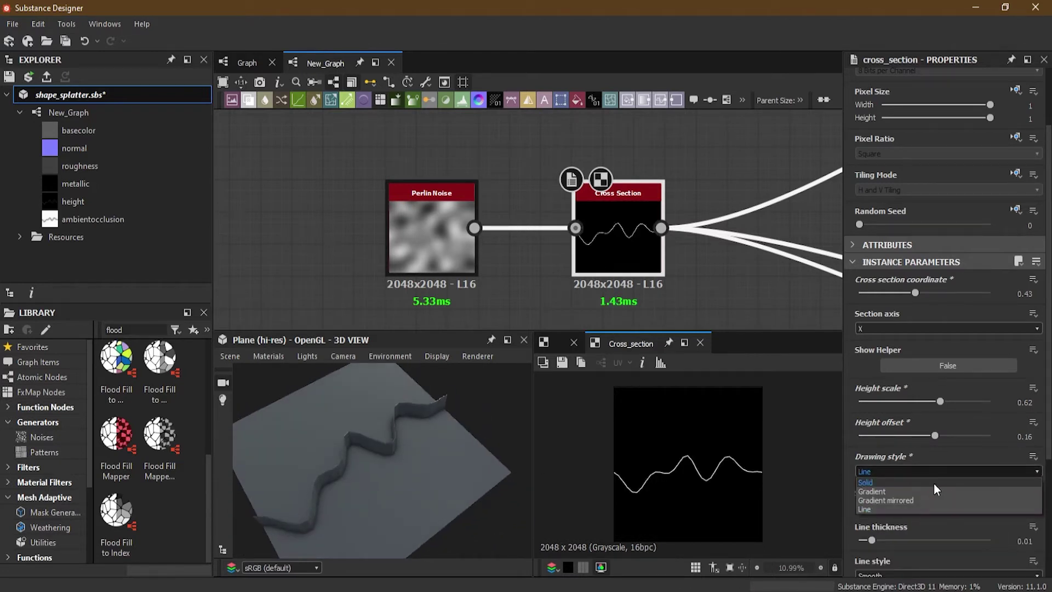
pyautogui.click(922, 500)
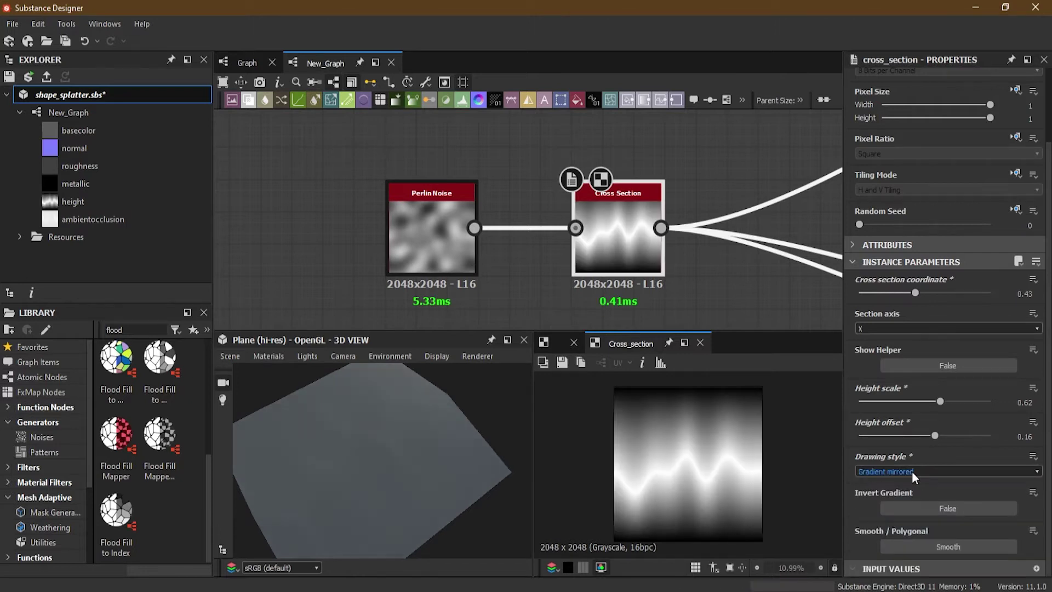
# - Insert a Threshold node directly after the Cross Section node, spaced slightly away from it
pyautogui.scroll(1, 688, 242)
pyautogui.scroll(-2, 689, 245)
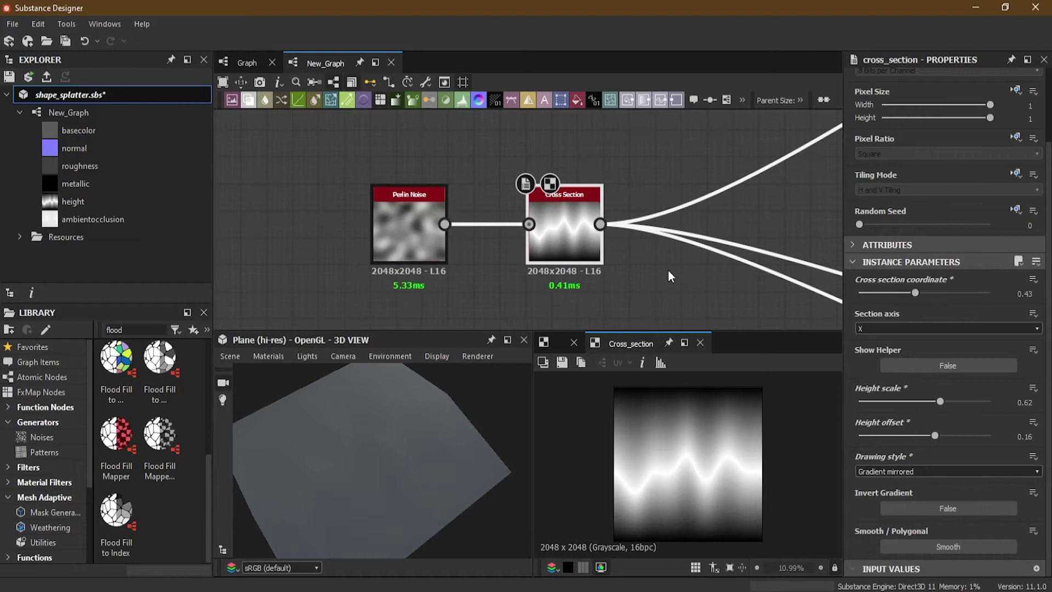
pyautogui.press('space')
pyautogui.write('hist')
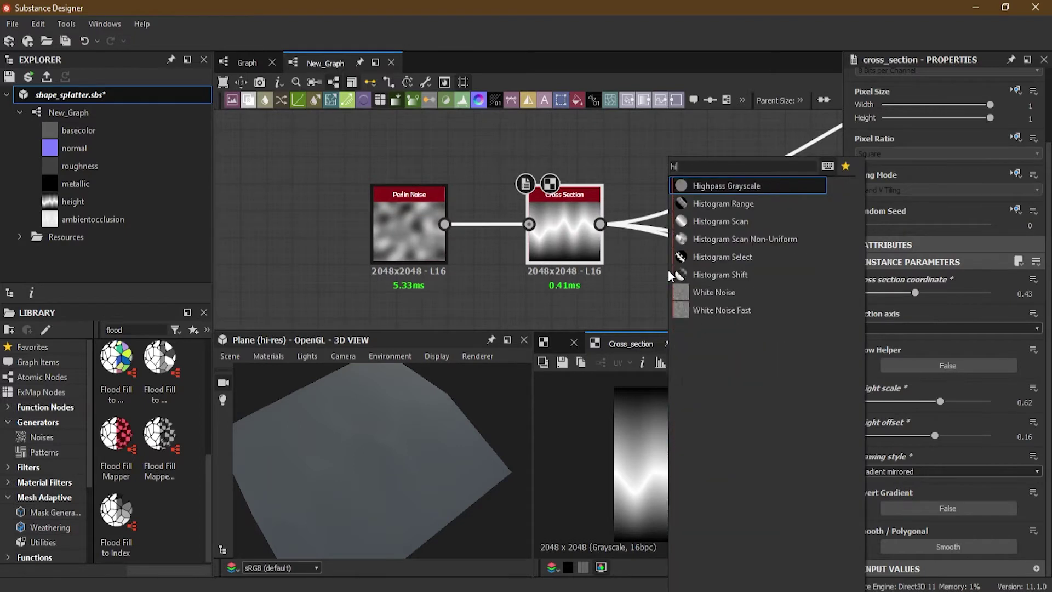
pyautogui.press('BackSpace')
pyautogui.press('BackSpace')
pyautogui.press('BackSpace')
pyautogui.press('BackSpace')
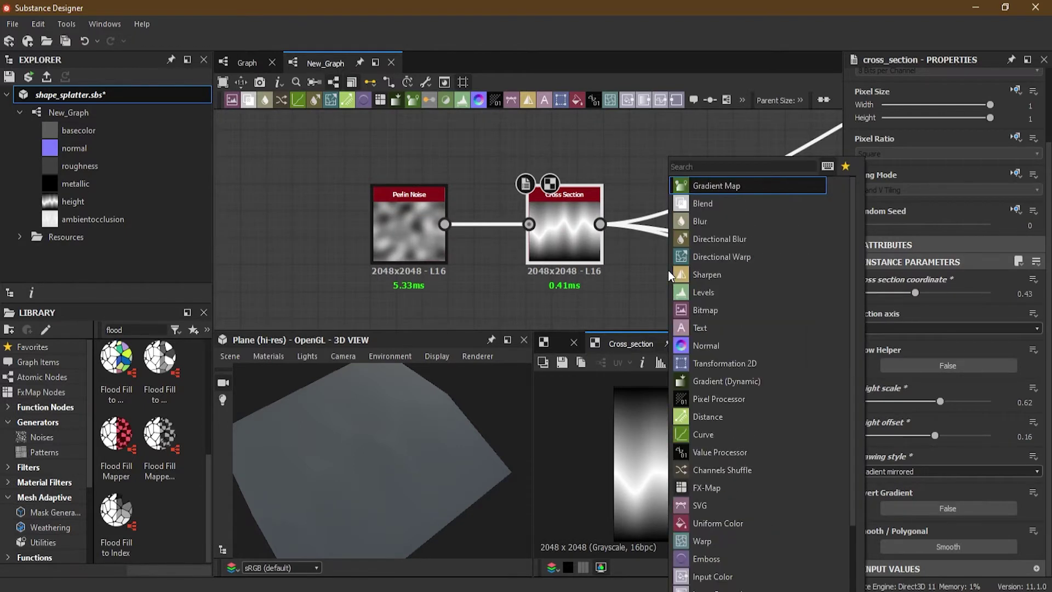
pyautogui.write('th')
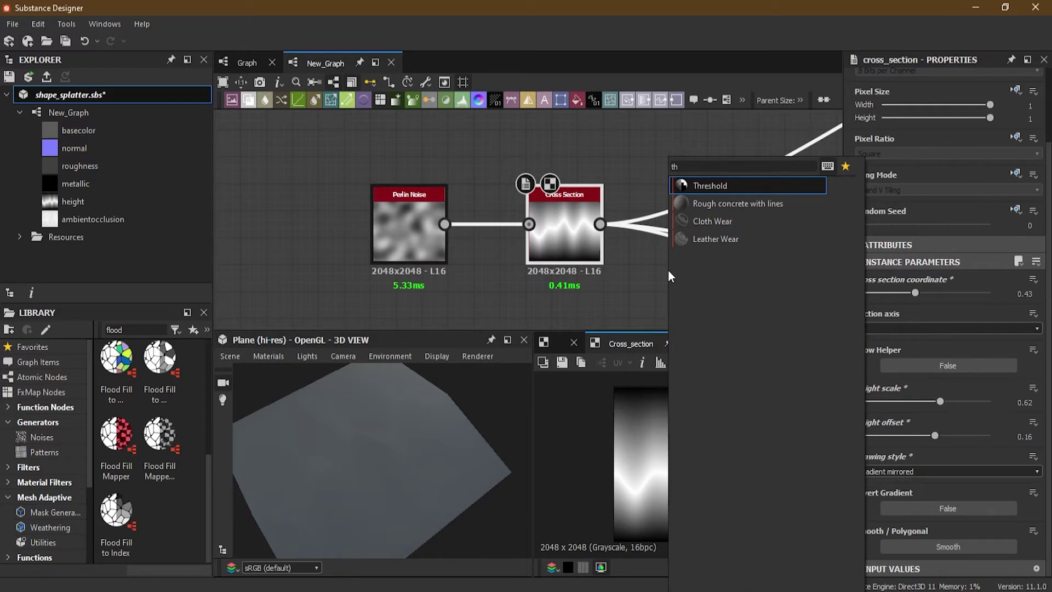
pyautogui.click(710, 185)
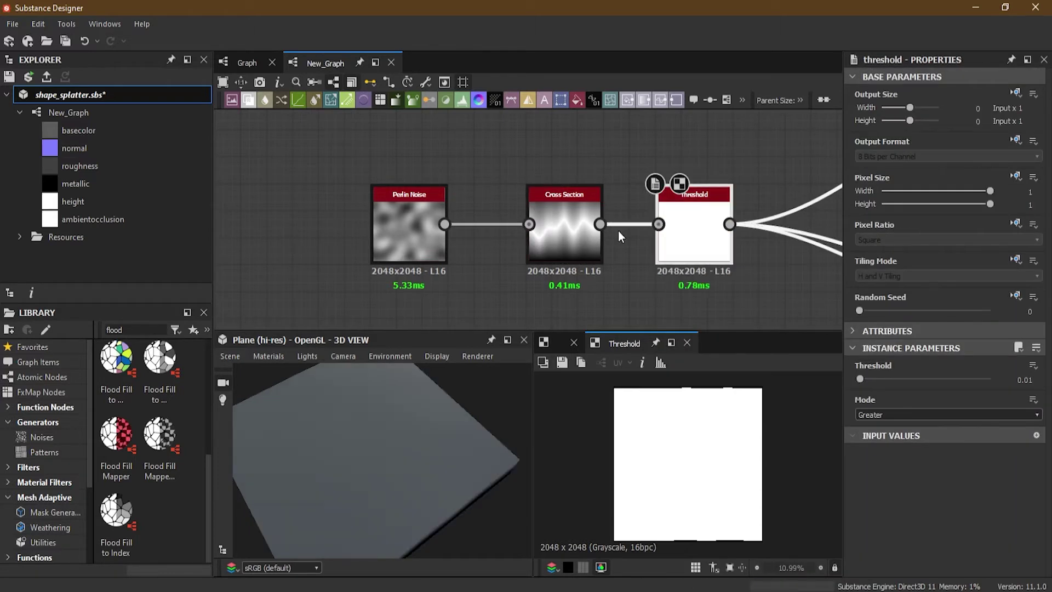
pyautogui.moveTo(703, 258)
pyautogui.mouseDown()
pyautogui.moveTo(727, 260)
pyautogui.moveTo(714, 260)
pyautogui.mouseUp()
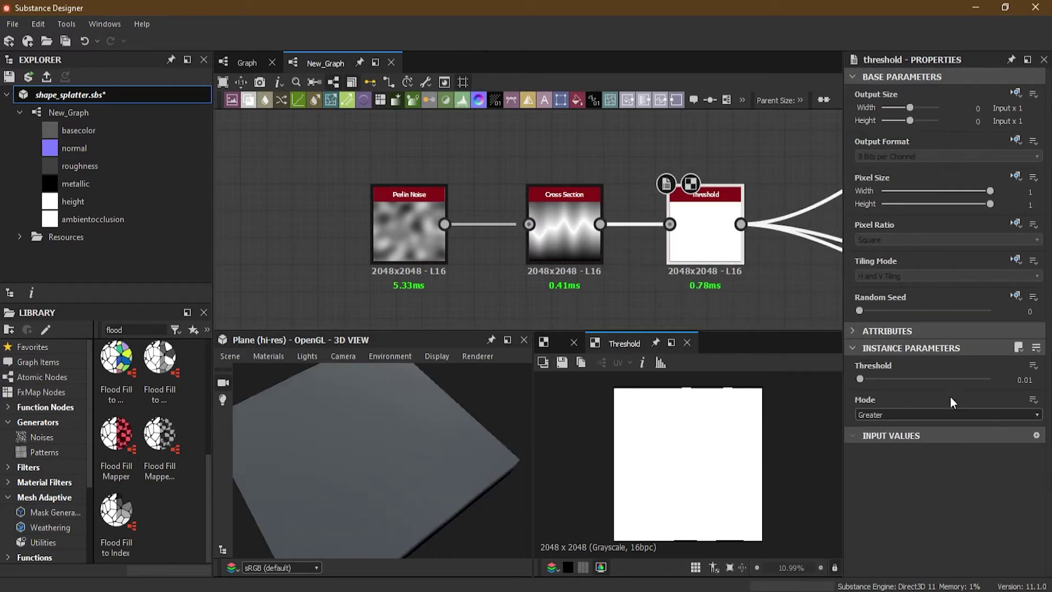
# - Try a threshold of 0.76 in Greater or equal mode and remove the Threshold node again, restoring the Cross Section's output connections
pyautogui.moveTo(861, 379)
pyautogui.mouseDown()
pyautogui.moveTo(979, 377)
pyautogui.moveTo(958, 379)
pyautogui.mouseUp()
pyautogui.click(945, 415)
pyautogui.click(926, 433)
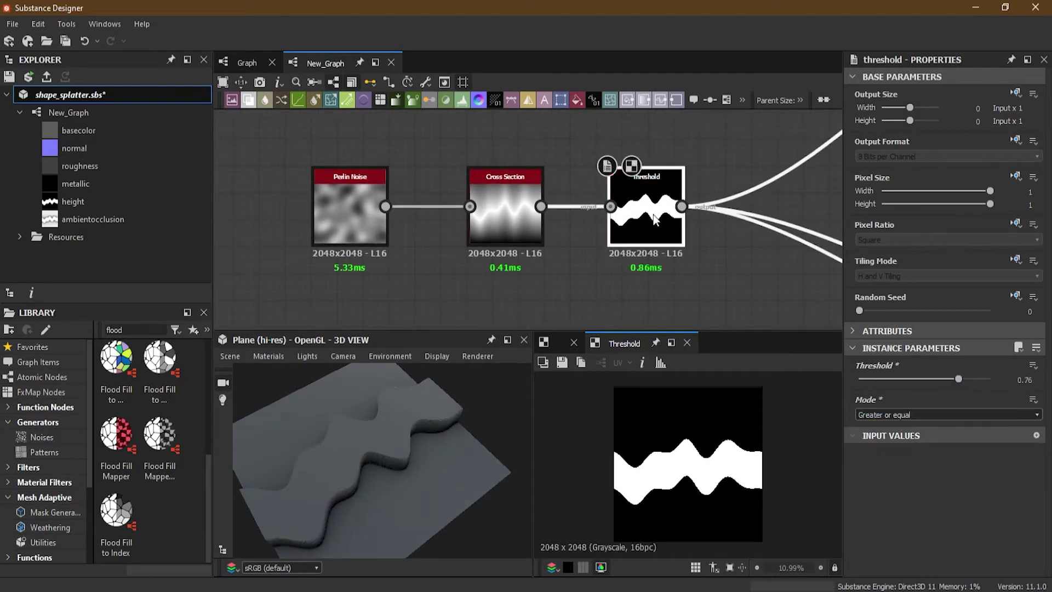
pyautogui.press('Delete')
pyautogui.moveTo(653, 215); pyautogui.dragTo(541, 207)
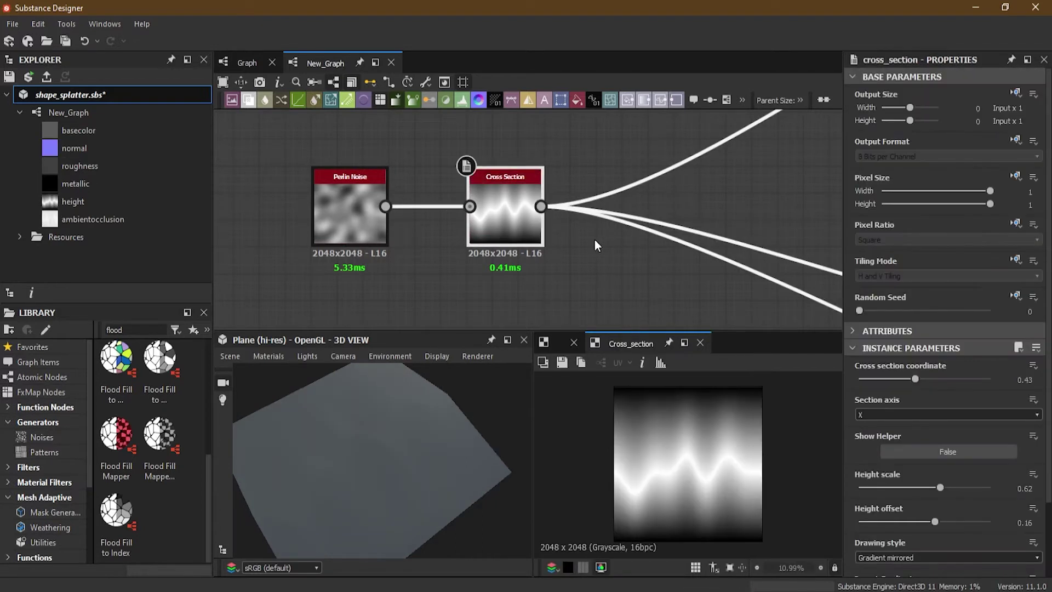
# - Insert a Histogram Scan node between the Cross Section node and its outputs
pyautogui.press('space')
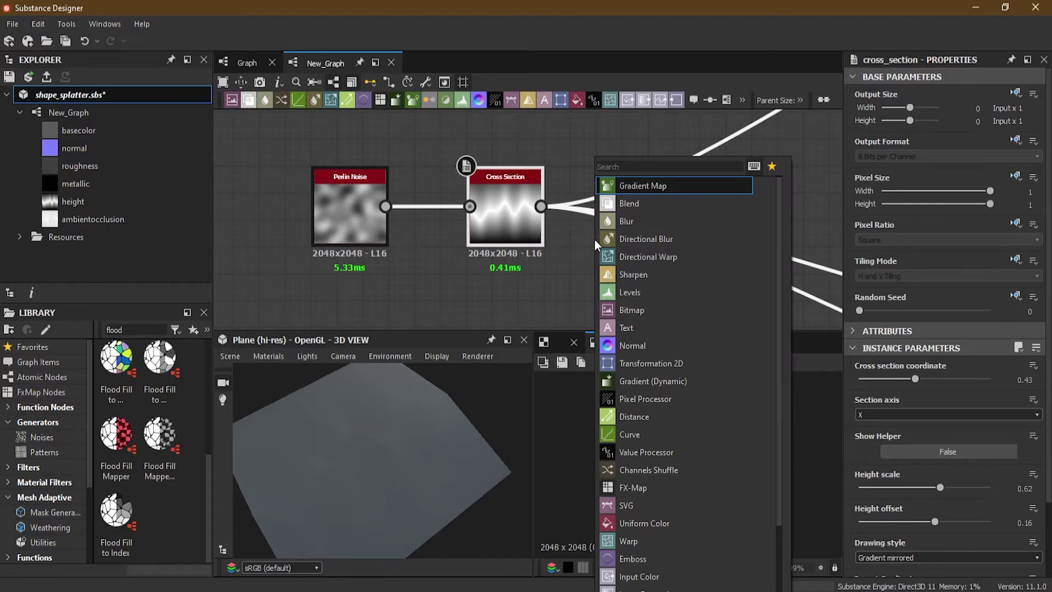
pyautogui.write('his')
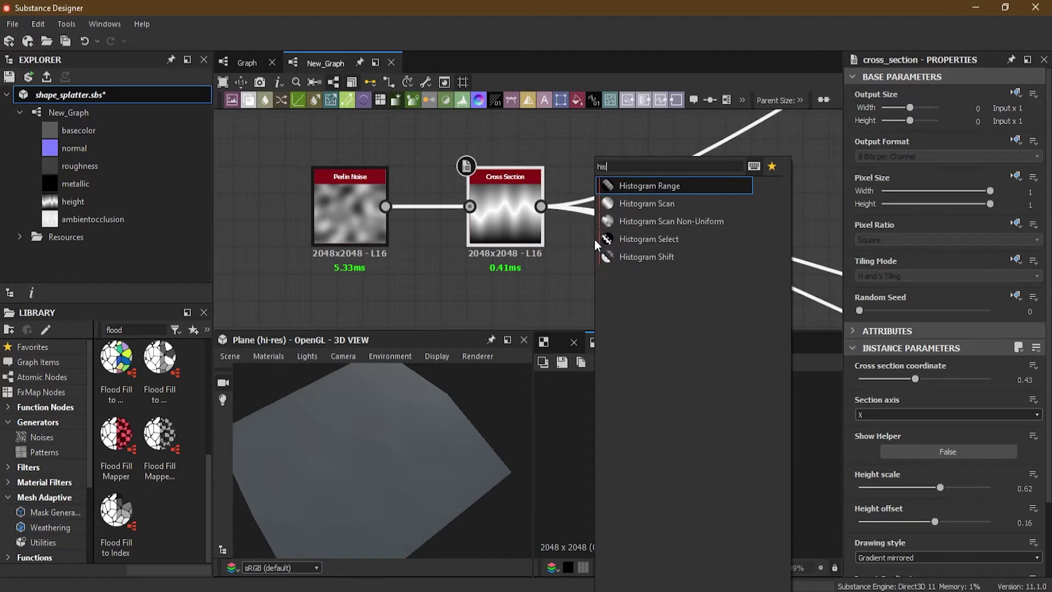
pyautogui.click(679, 203)
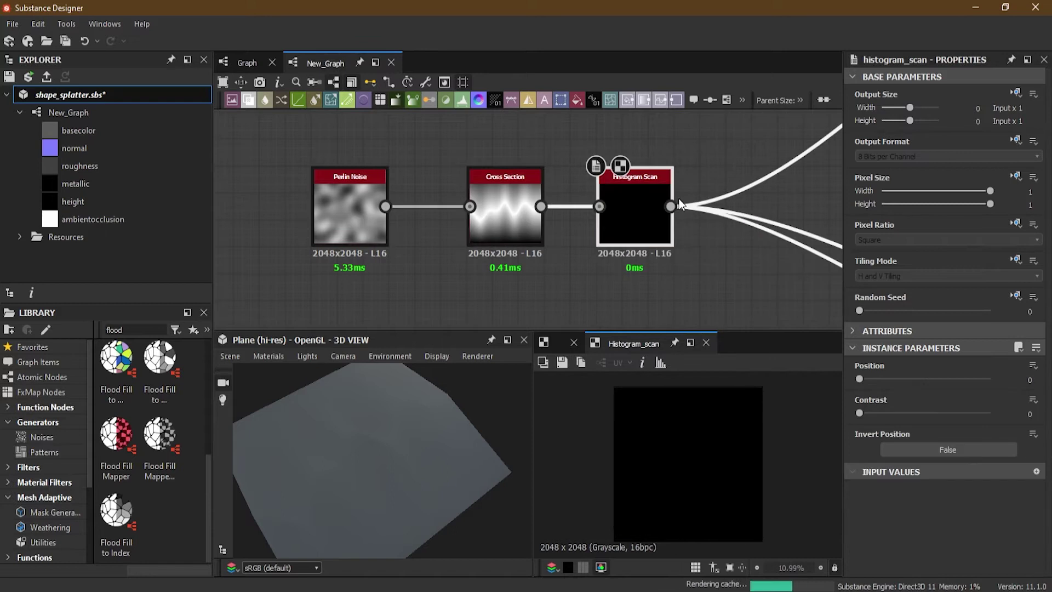
# - Try position and contrast on the Histogram Scan, ending at position 0.13 and contrast 0, and inspect the ridge on the 3D plane
pyautogui.moveTo(860, 379); pyautogui.dragTo(949, 425)
pyautogui.moveTo(955, 424); pyautogui.dragTo(845, 429)
pyautogui.moveTo(877, 383)
pyautogui.mouseDown()
pyautogui.moveTo(908, 380)
pyautogui.moveTo(864, 383)
pyautogui.moveTo(876, 383)
pyautogui.mouseUp()
pyautogui.moveTo(451, 479); pyautogui.dragTo(412, 446)
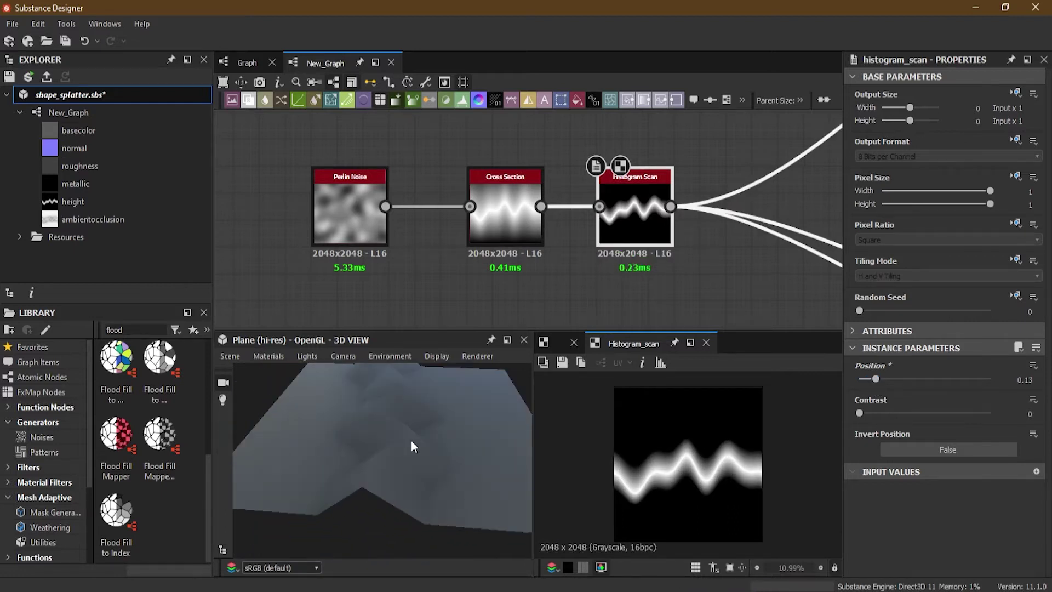
pyautogui.moveTo(485, 455); pyautogui.dragTo(349, 459)
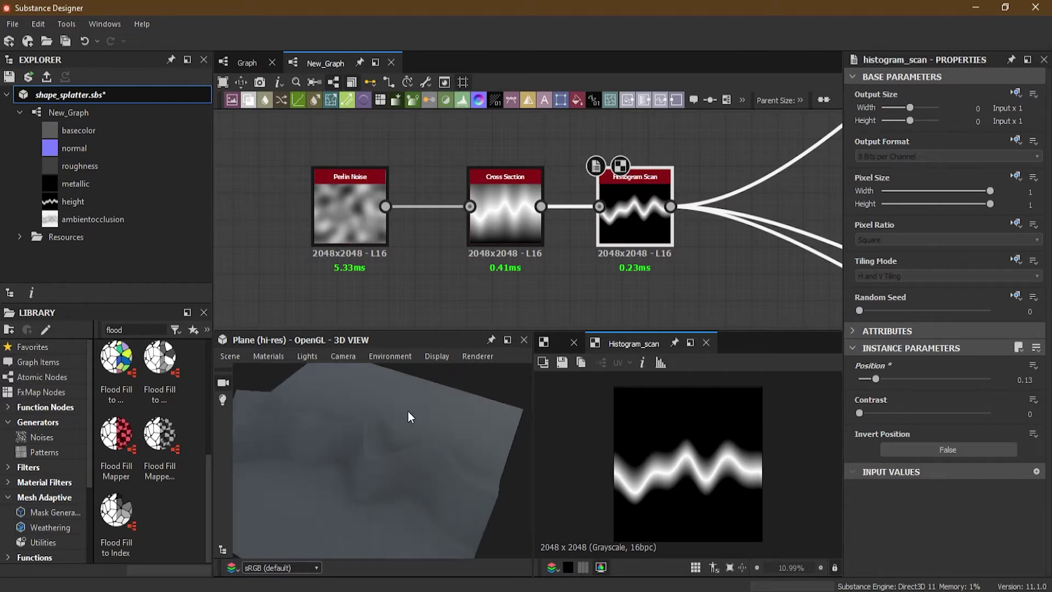
# - Add a Shape Mapper node in the empty area below the Cross Section node
pyautogui.scroll(-3, 538, 268)
pyautogui.moveTo(591, 273); pyautogui.dragTo(622, 261, button='middle')
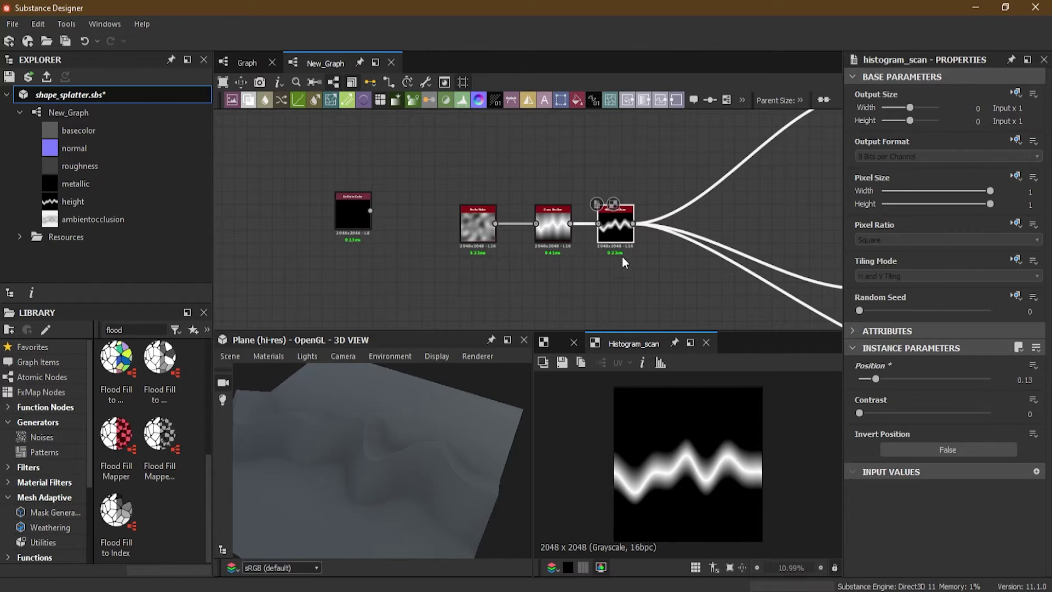
pyautogui.moveTo(614, 250); pyautogui.dragTo(611, 211, button='middle')
pyautogui.scroll(1, 549, 232)
pyautogui.scroll(1, 550, 229)
pyautogui.moveTo(552, 233); pyautogui.dragTo(580, 243, button='middle')
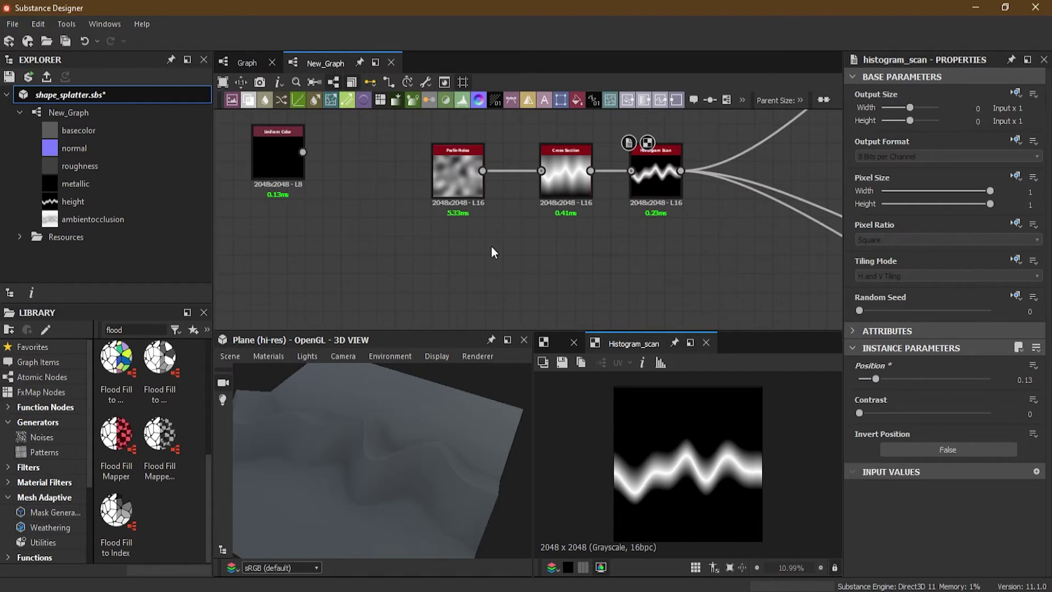
pyautogui.press('space')
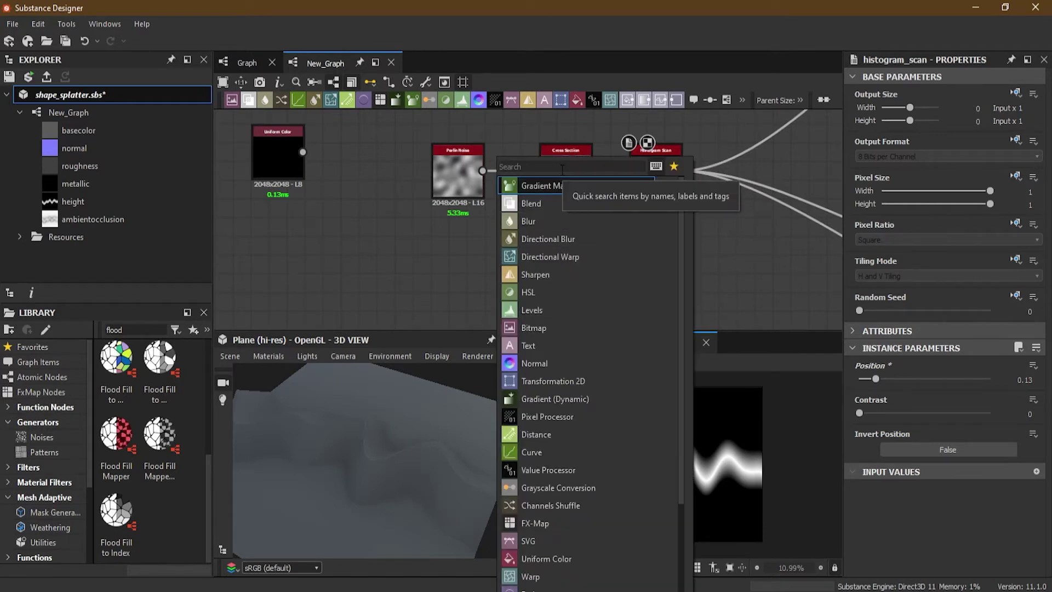
pyautogui.write('ray')
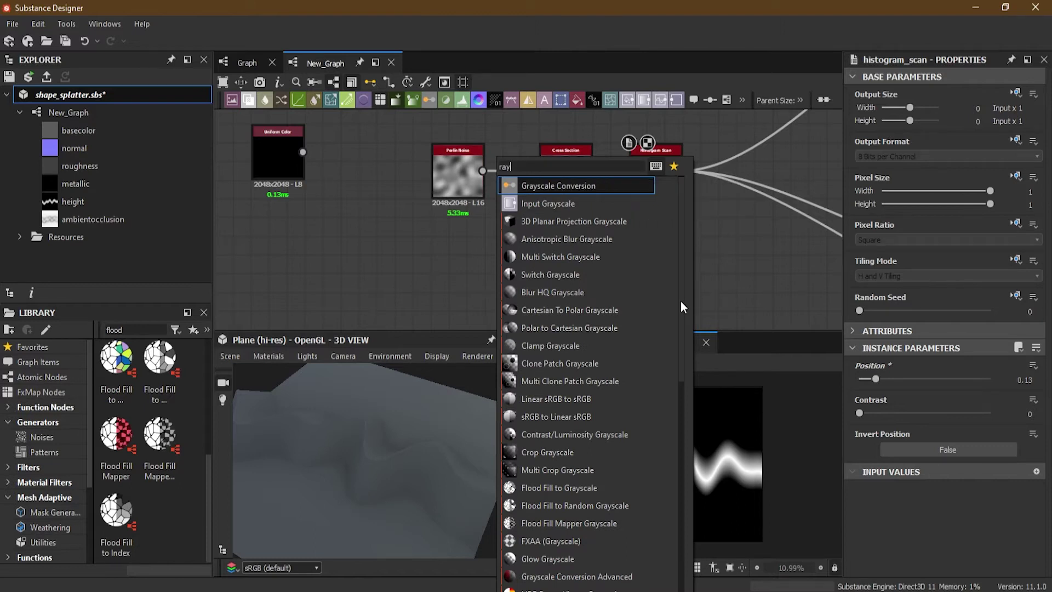
pyautogui.press('BackSpace')
pyautogui.press('BackSpace')
pyautogui.press('BackSpace')
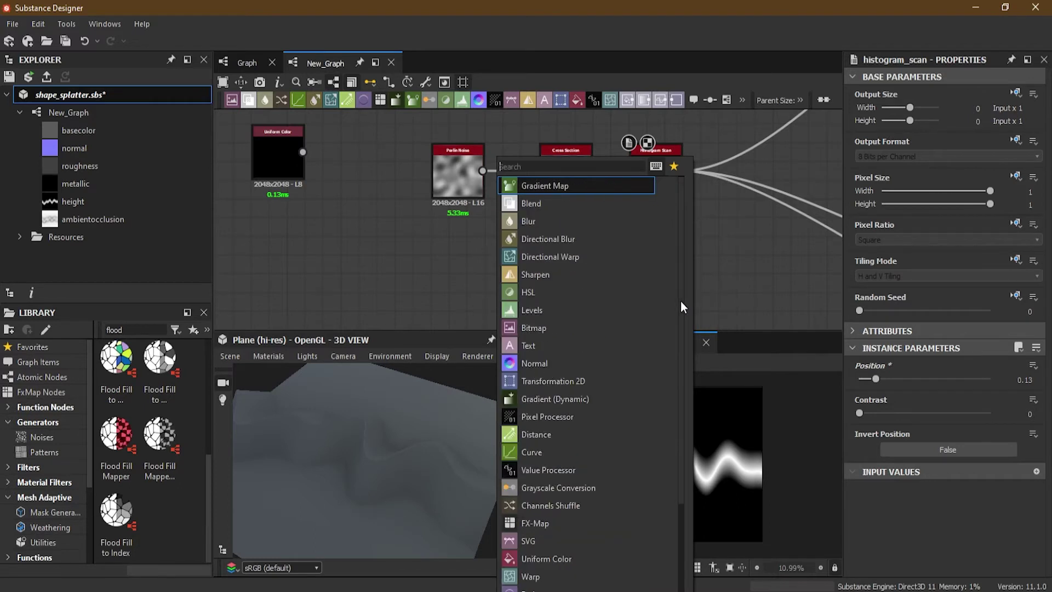
pyautogui.write('su')
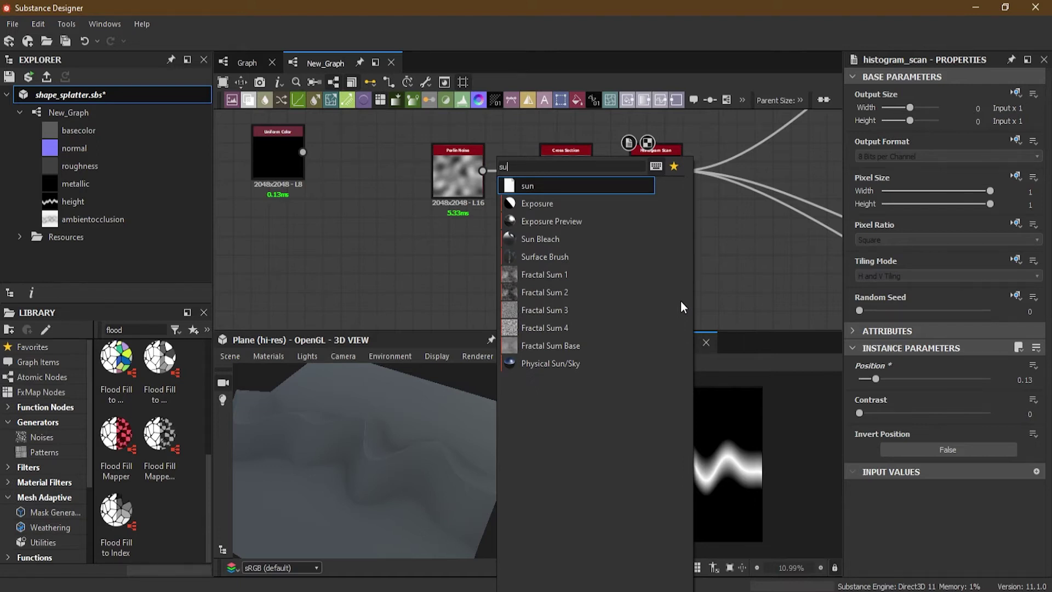
pyautogui.press('BackSpace')
pyautogui.press('BackSpace')
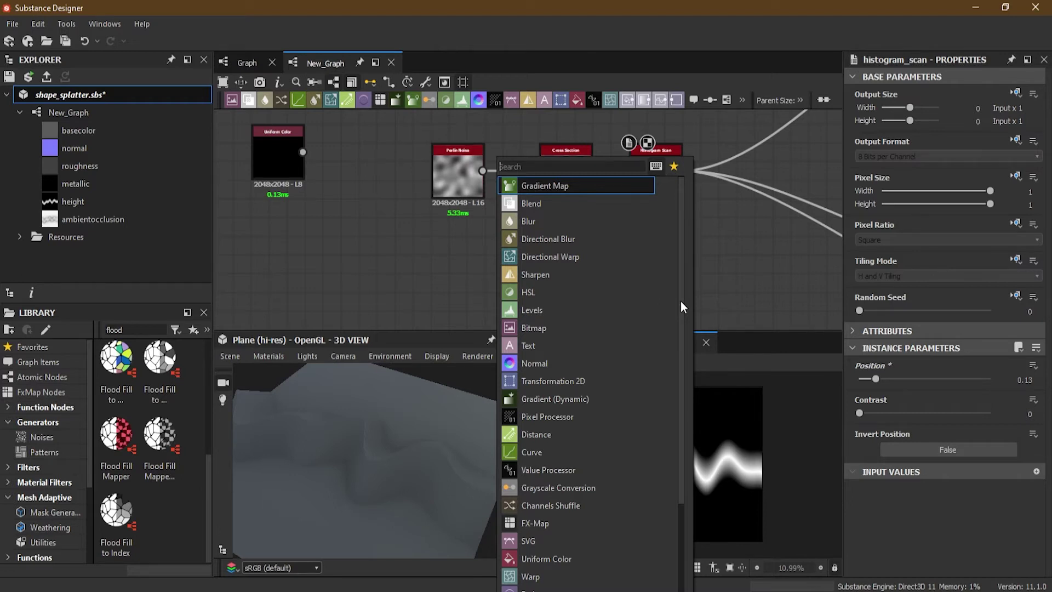
pyautogui.write('p')
pyautogui.press('BackSpace')
pyautogui.write('sh')
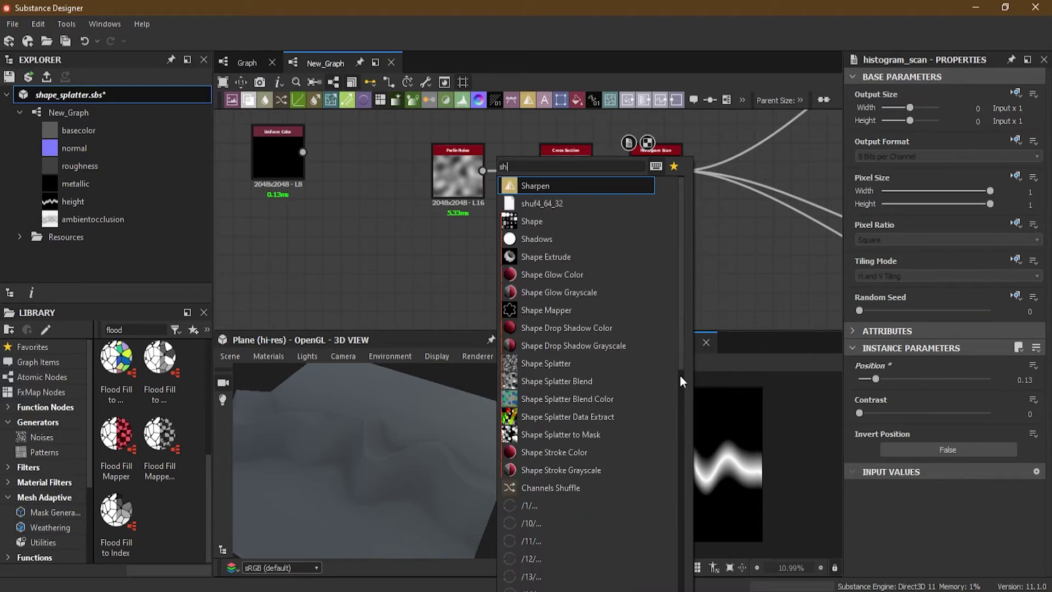
pyautogui.click(577, 310)
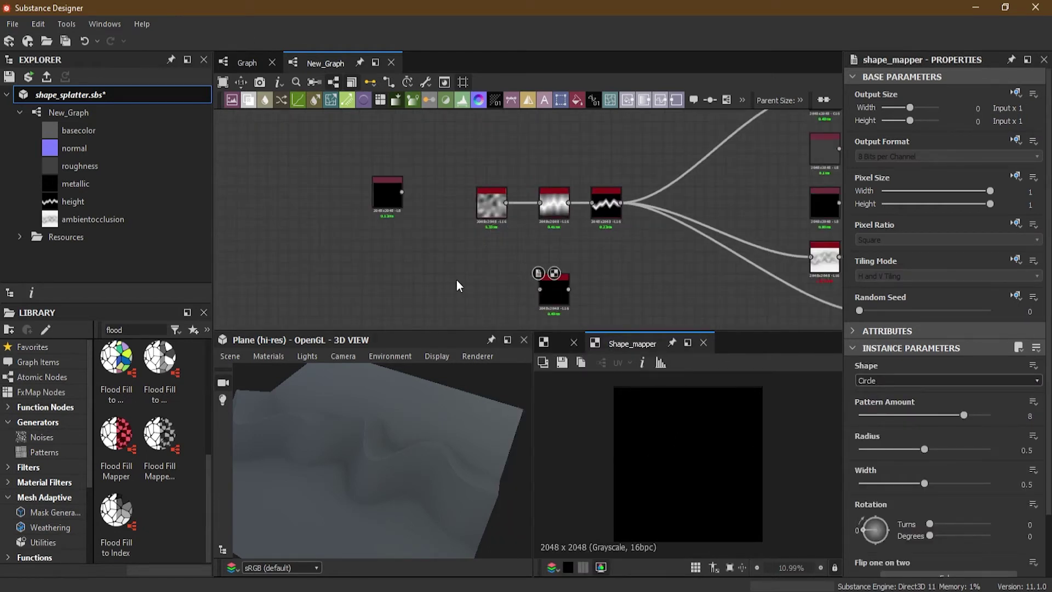
# - Add a Shape node beside the Shape Mapper node, on its input side
pyautogui.press('space')
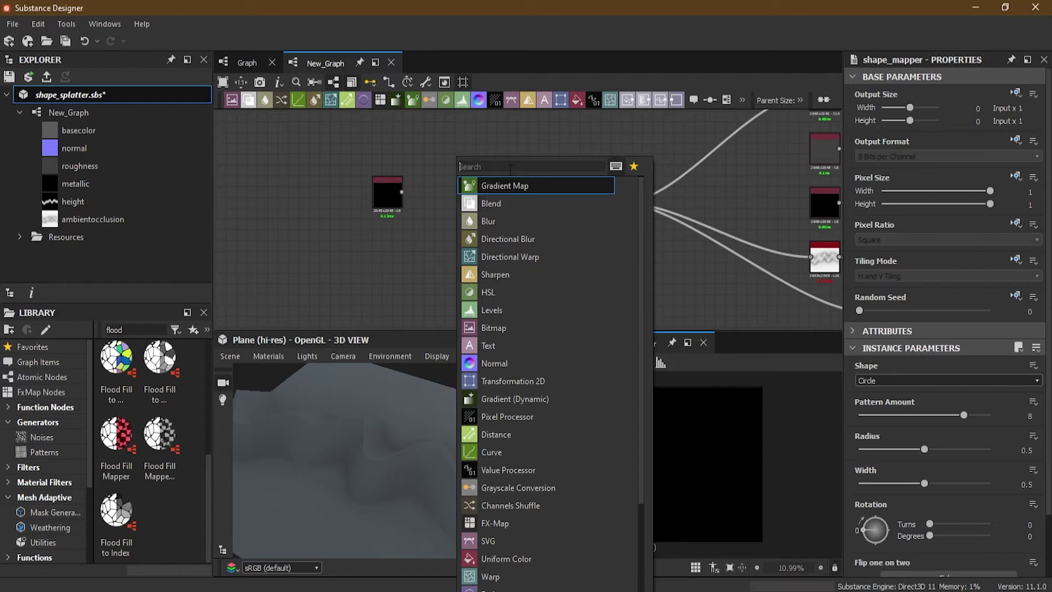
pyautogui.write('sha')
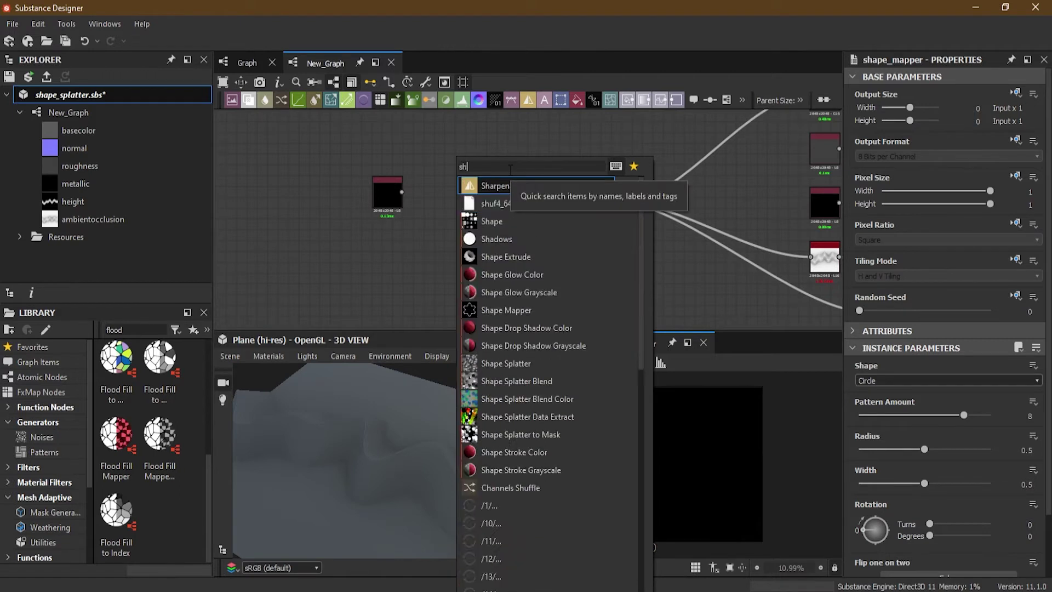
pyautogui.click(500, 205)
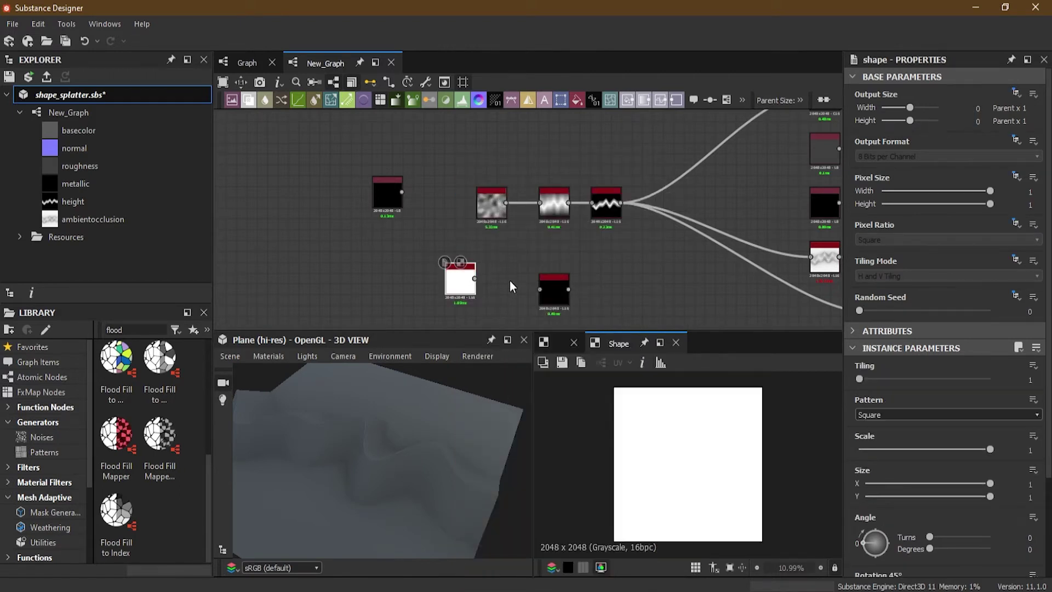
# - Set the Shape node's pattern to Disc with scale 0.55 and connect it to the Shape Mapper's input
pyautogui.scroll(2, 485, 289)
pyautogui.click(905, 414)
pyautogui.click(908, 434)
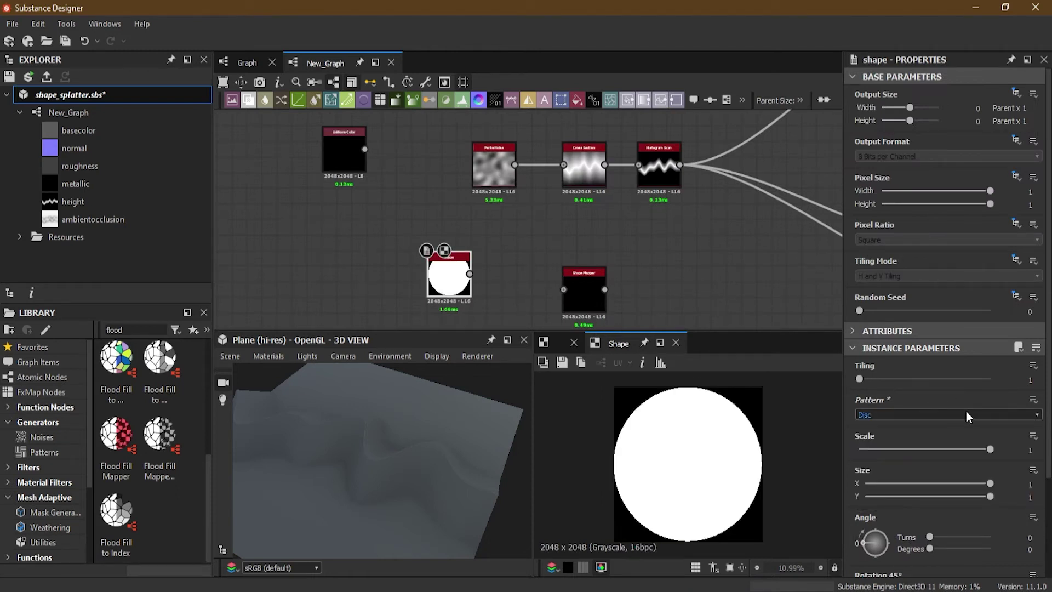
pyautogui.moveTo(990, 449); pyautogui.dragTo(931, 450)
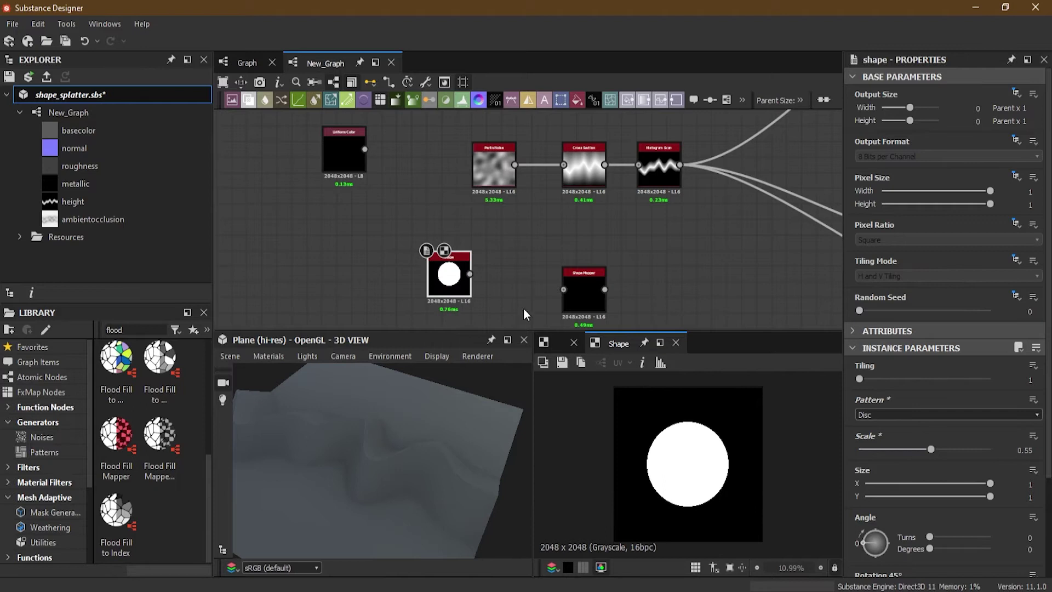
pyautogui.moveTo(469, 274); pyautogui.dragTo(563, 291)
pyautogui.click(577, 294)
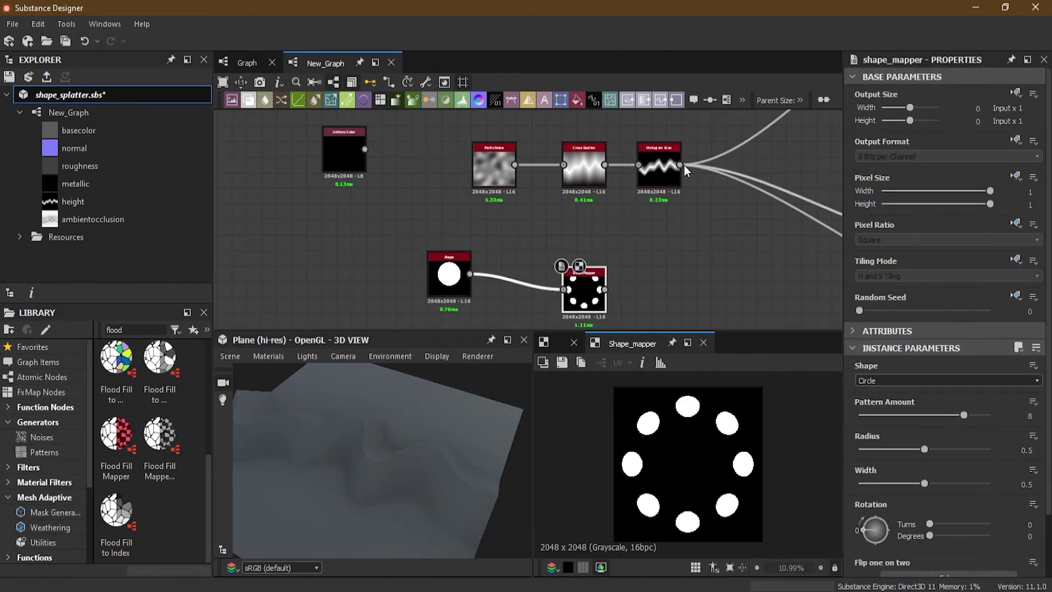
# - Try moving the Histogram Scan's output connections to the Shape Mapper's output, and undo the move
pyautogui.moveTo(680, 164); pyautogui.dragTo(712, 215)
pyautogui.press('Escape')
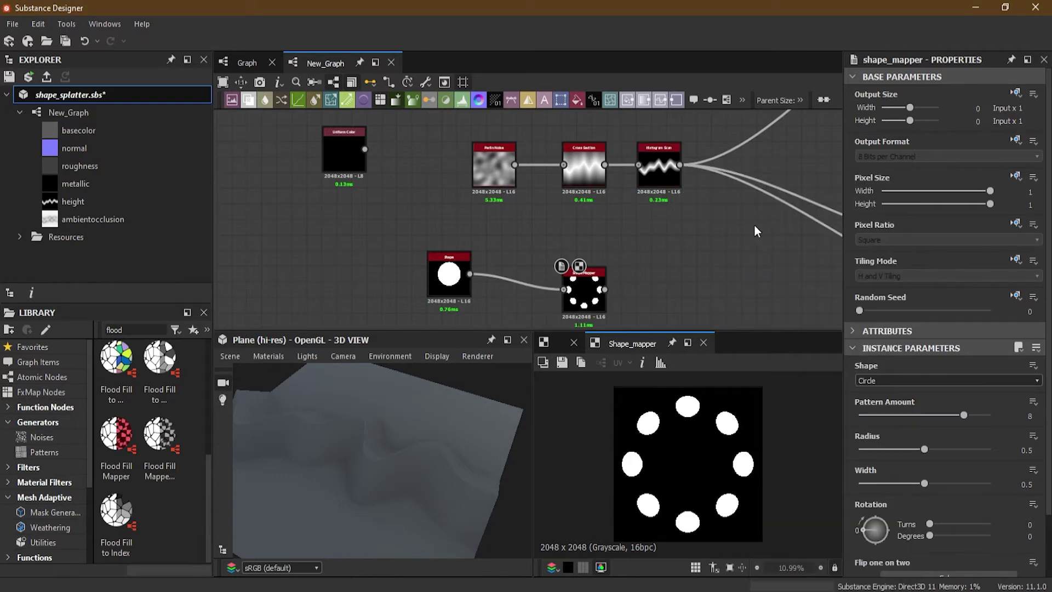
pyautogui.keyDown('shift'); pyautogui.moveTo(679, 164); pyautogui.dragTo(604, 290); pyautogui.keyUp('shift')
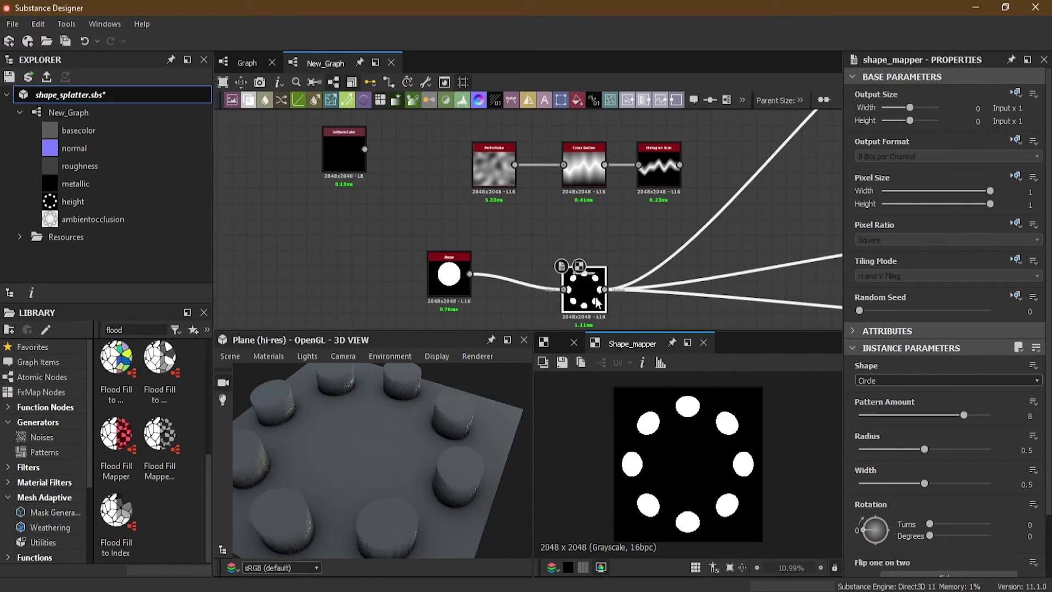
pyautogui.hotkey('ctrl', 'z')
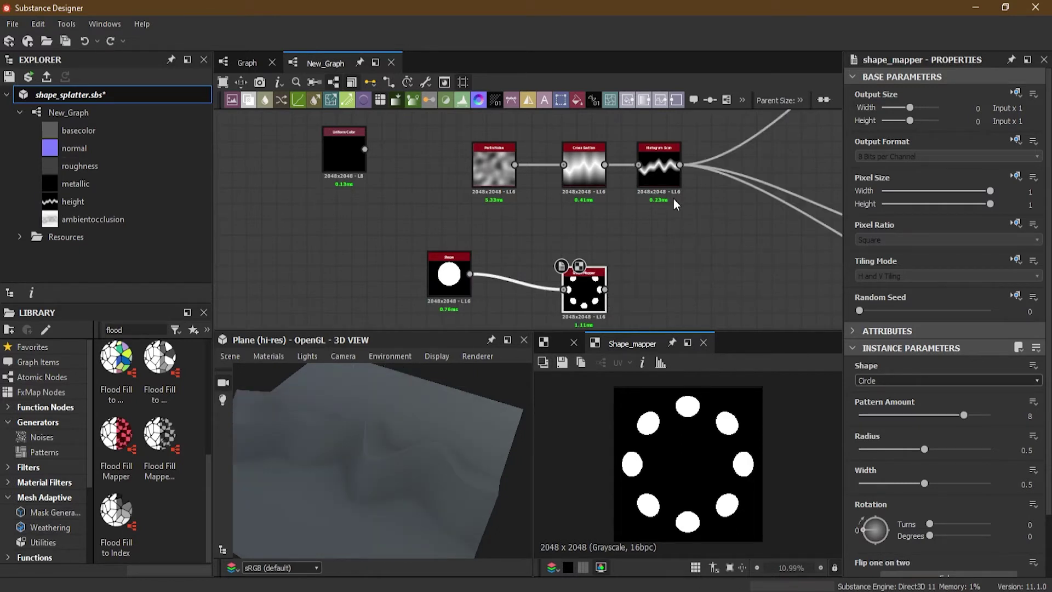
pyautogui.press('space')
pyautogui.press('Escape')
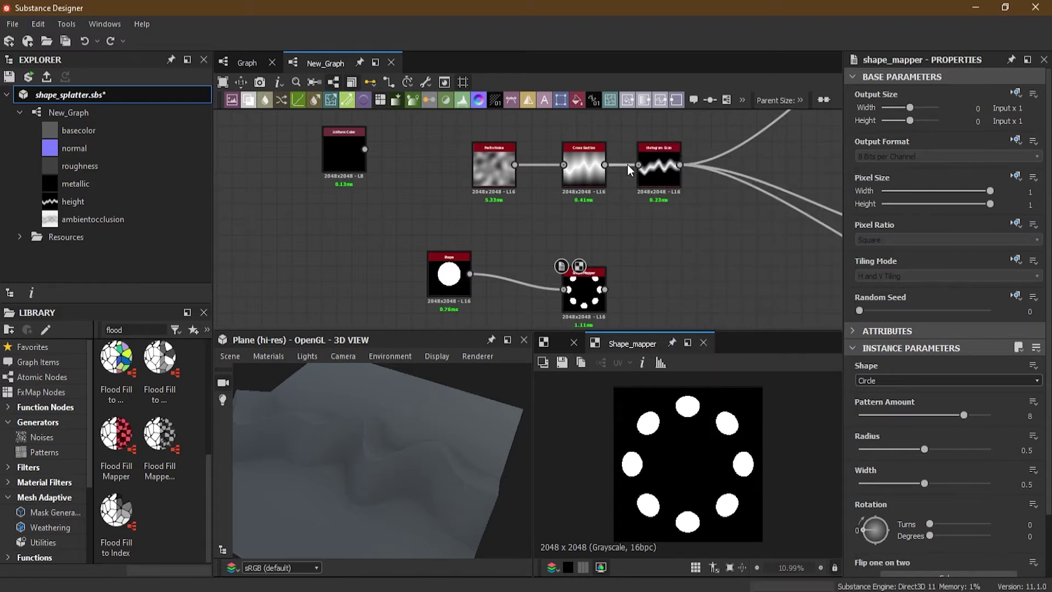
# - Place an unconnected duplicate of the Histogram Scan node beside the Shape Mapper node, on its output side
pyautogui.click(651, 176)
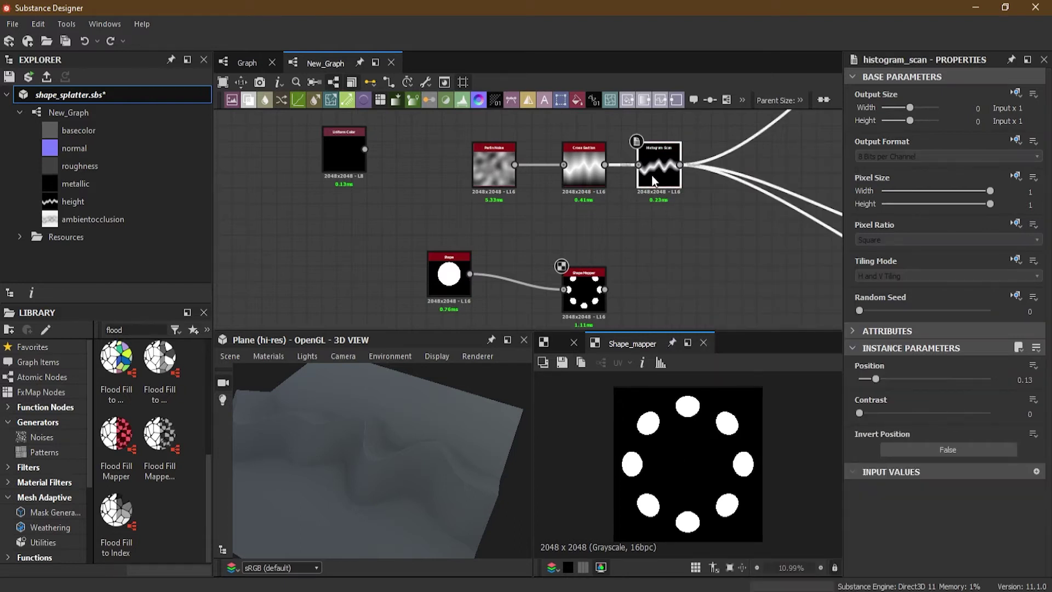
pyautogui.hotkey('ctrl', 'shift', 'd')
pyautogui.click(682, 243)
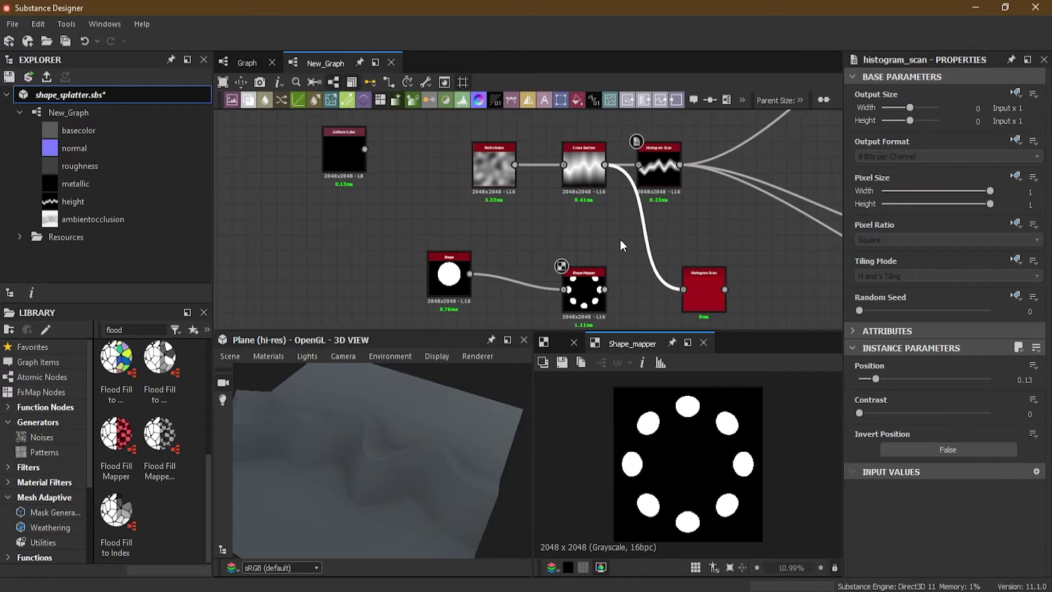
pyautogui.click(640, 244)
pyautogui.press('Delete')
pyautogui.moveTo(699, 291); pyautogui.dragTo(657, 289)
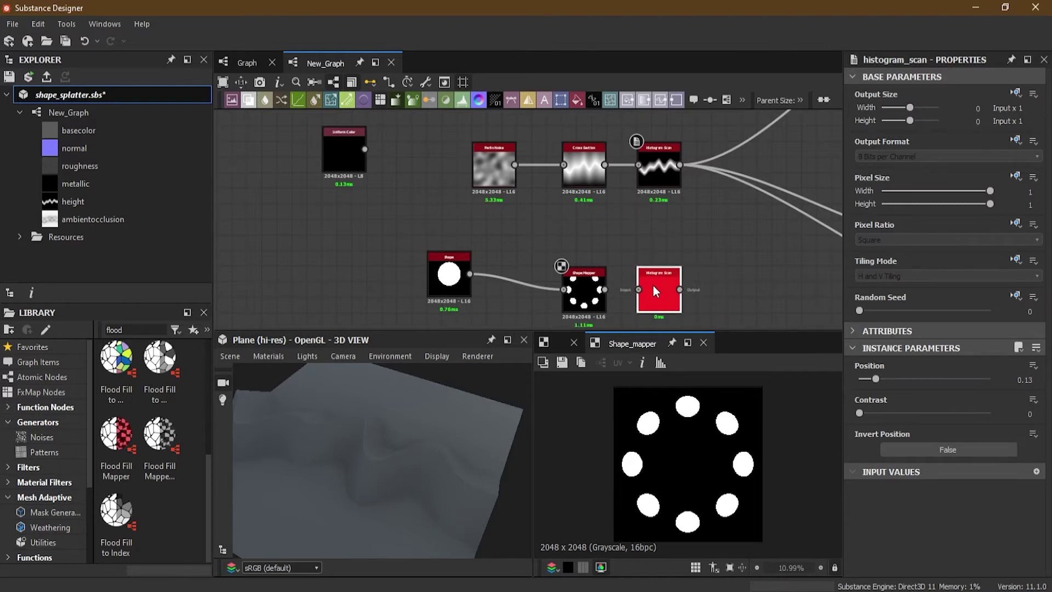
# - Try feeding the Shape Mapper's output into the duplicated Histogram Scan node, and delete that duplicate
pyautogui.doubleClick(654, 285)
pyautogui.scroll(3, 655, 287)
pyautogui.moveTo(550, 291); pyautogui.dragTo(618, 291)
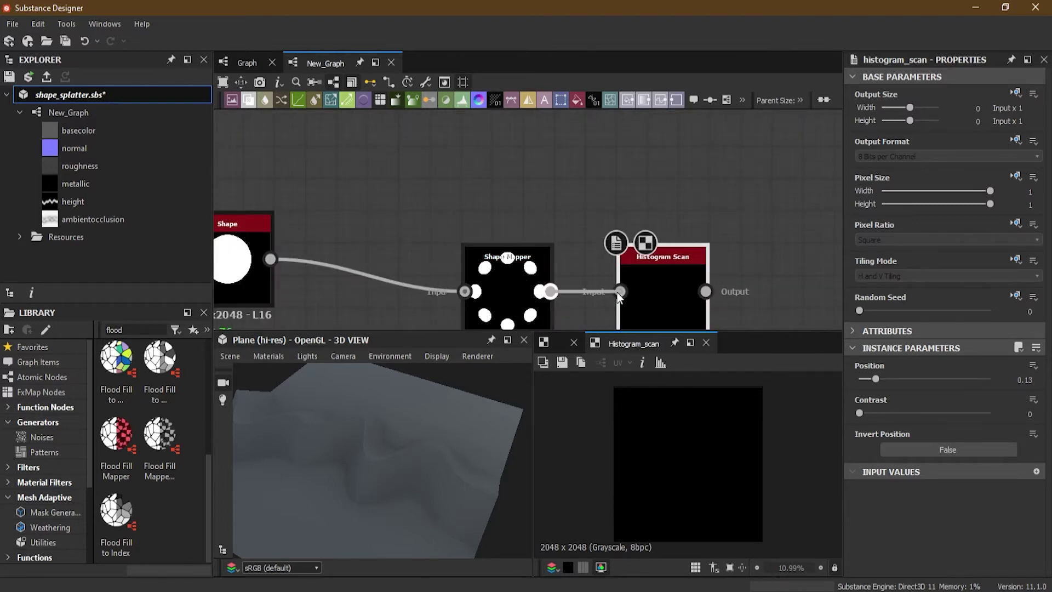
pyautogui.scroll(-3, 666, 294)
pyautogui.scroll(3, 665, 293)
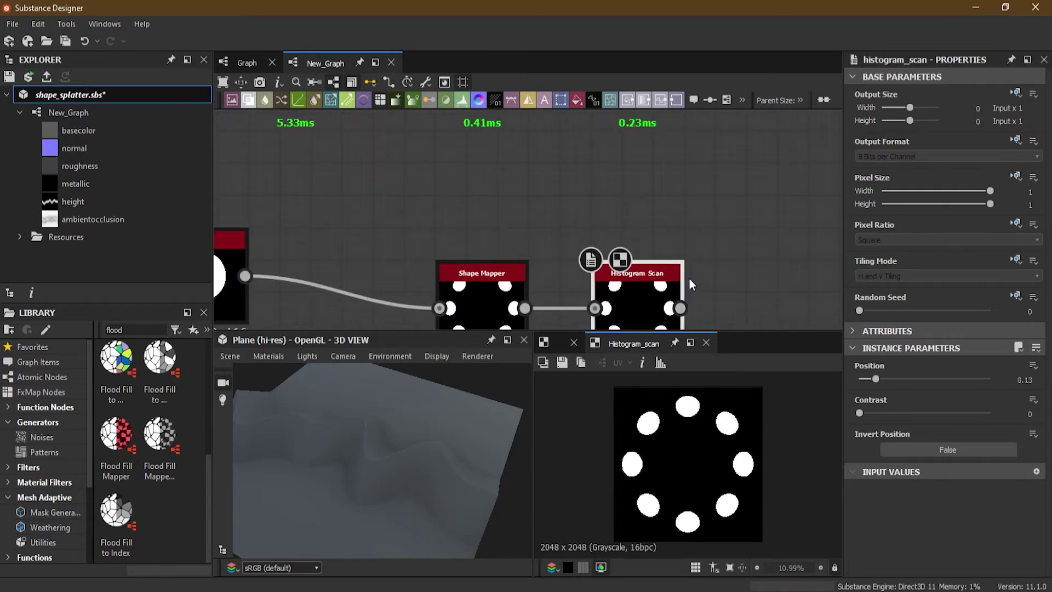
pyautogui.scroll(-3, 688, 278)
pyautogui.press('Delete')
# - Duplicate the Cross Section node and keep one unconnected copy beside the Shape Mapper node, on its output side
pyautogui.scroll(4, 676, 221)
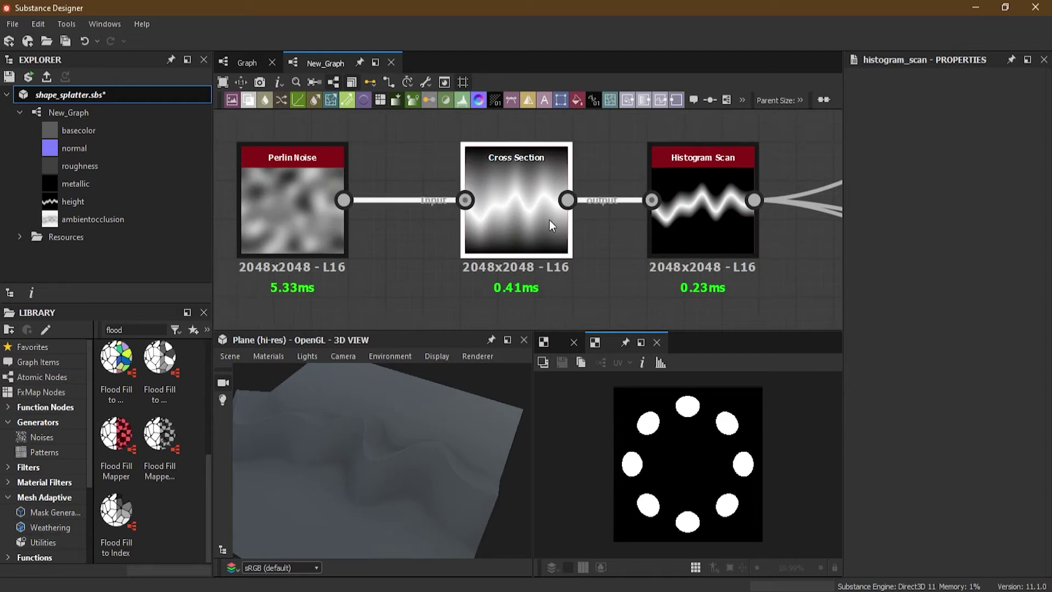
pyautogui.doubleClick(549, 218)
pyautogui.hotkey('ctrl', 'd')
pyautogui.scroll(-3, 630, 262)
pyautogui.click(725, 321)
pyautogui.click(624, 297)
pyautogui.press('Delete')
pyautogui.scroll(1, 691, 307)
pyautogui.moveTo(675, 251); pyautogui.dragTo(627, 224, button='middle')
pyautogui.scroll(1, 535, 171)
pyautogui.scroll(-1, 639, 268)
pyautogui.scroll(1, 780, 281)
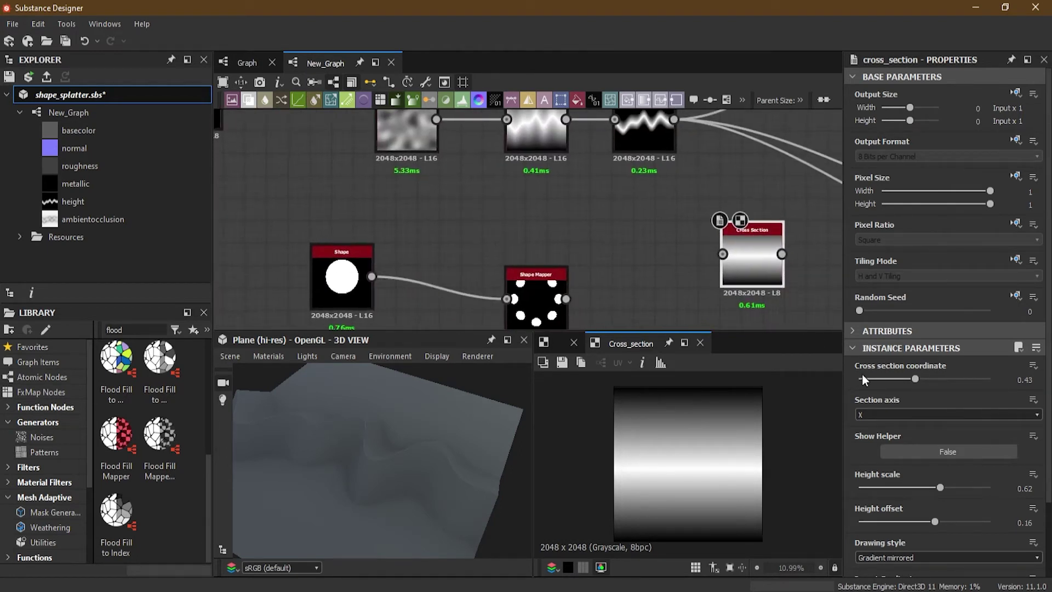
# - Set the copied Cross Section's drawing style to Solid and connect the Shape Mapper's output to its input
pyautogui.scroll(-2, 901, 455)
pyautogui.click(902, 475)
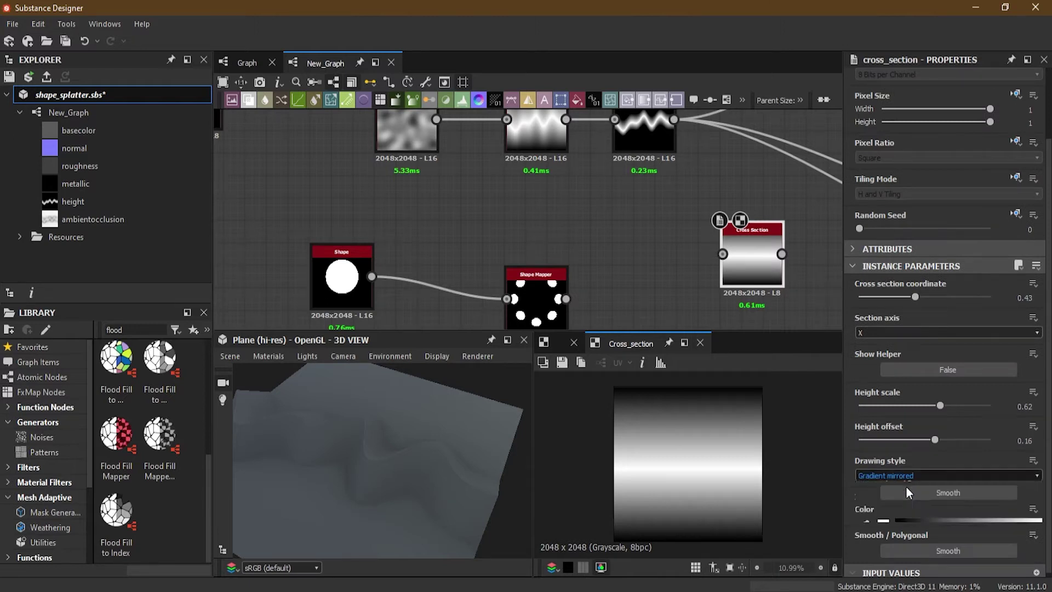
pyautogui.click(906, 485)
pyautogui.moveTo(656, 236); pyautogui.dragTo(646, 206, button='middle')
pyautogui.moveTo(749, 236); pyautogui.dragTo(662, 270)
pyautogui.moveTo(562, 269); pyautogui.dragTo(652, 276)
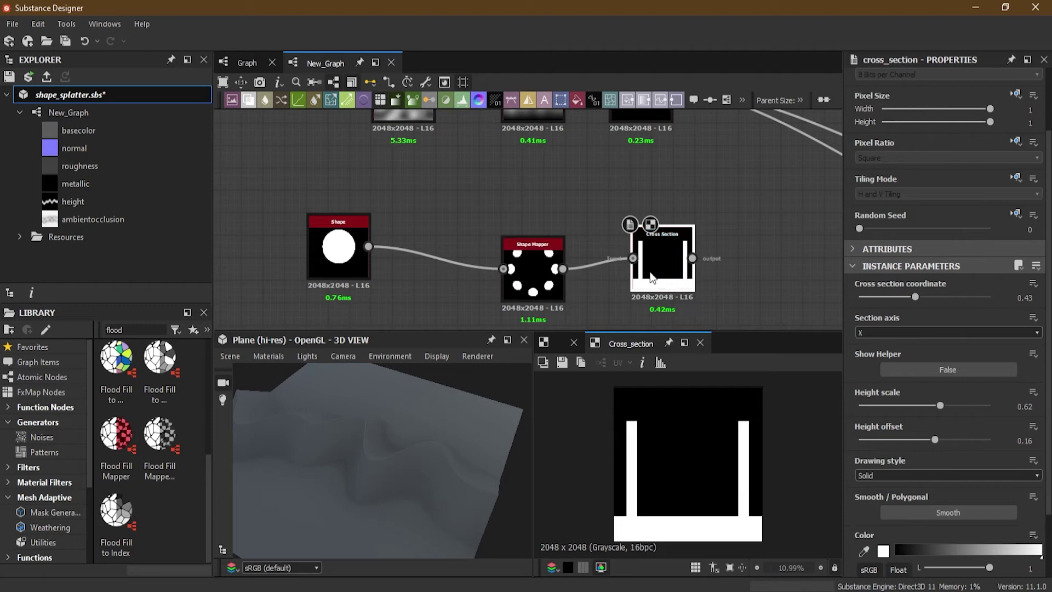
# - Move all of the Histogram Scan's output connections to the new Cross Section's output and inspect the height in the 3D view
pyautogui.moveTo(722, 235); pyautogui.dragTo(614, 302, button='middle')
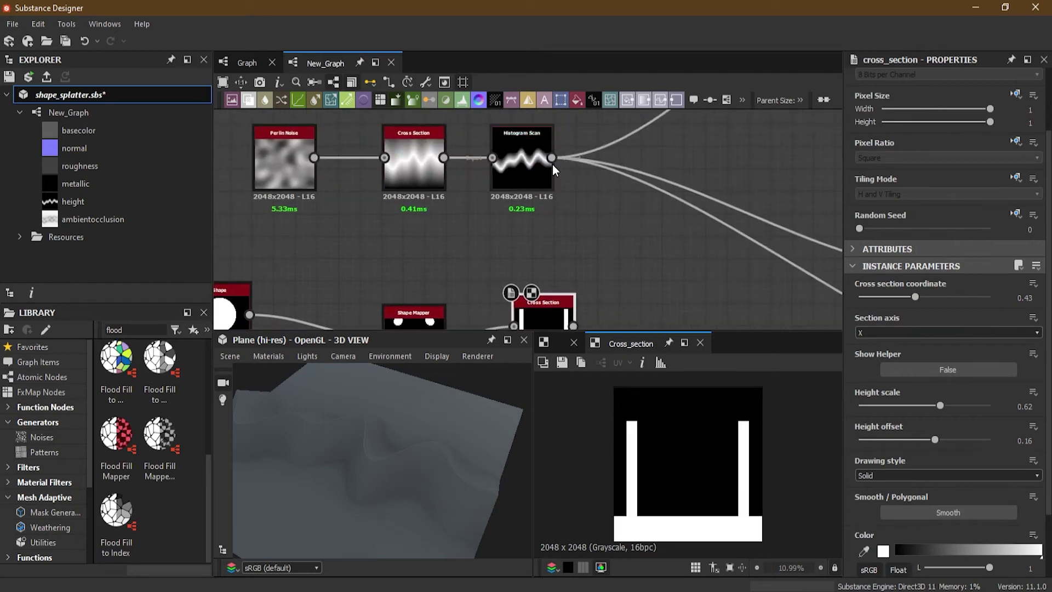
pyautogui.keyDown('shift'); pyautogui.moveTo(551, 158); pyautogui.dragTo(573, 326); pyautogui.keyUp('shift')
pyautogui.moveTo(573, 326); pyautogui.dragTo(637, 224, button='middle')
pyautogui.moveTo(632, 226); pyautogui.dragTo(631, 237)
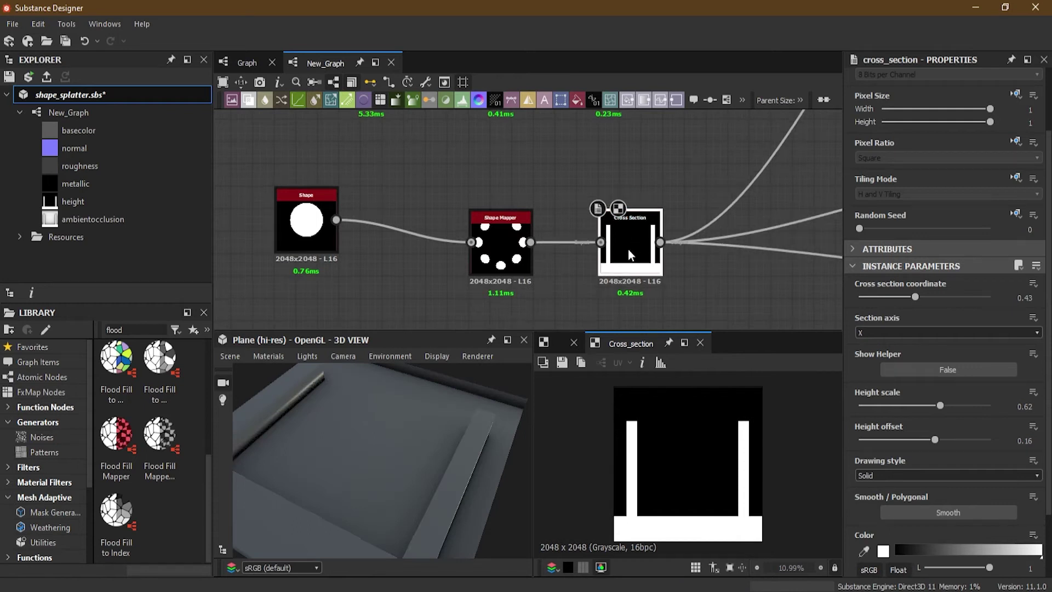
pyautogui.moveTo(405, 456); pyautogui.dragTo(445, 465)
# - Set the Shape Mapper's pattern amount to 10, radius to 0.72 and width to 0.3, and inspect the plane in 3D
pyautogui.click(500, 254)
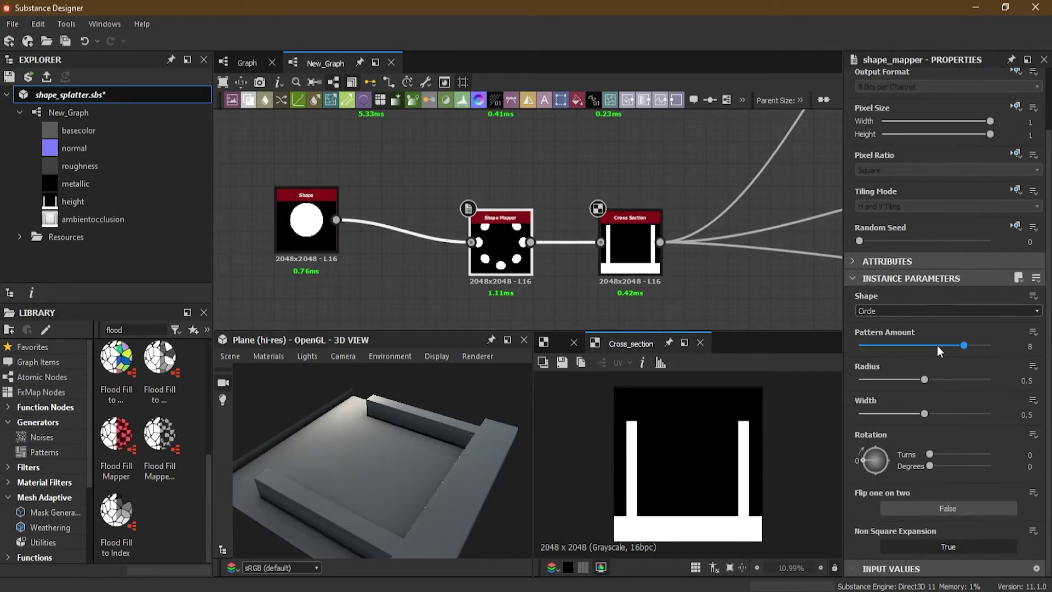
pyautogui.moveTo(965, 348); pyautogui.dragTo(987, 350)
pyautogui.moveTo(924, 381); pyautogui.dragTo(954, 381)
pyautogui.moveTo(919, 420)
pyautogui.mouseDown()
pyautogui.moveTo(974, 415)
pyautogui.moveTo(899, 417)
pyautogui.mouseUp()
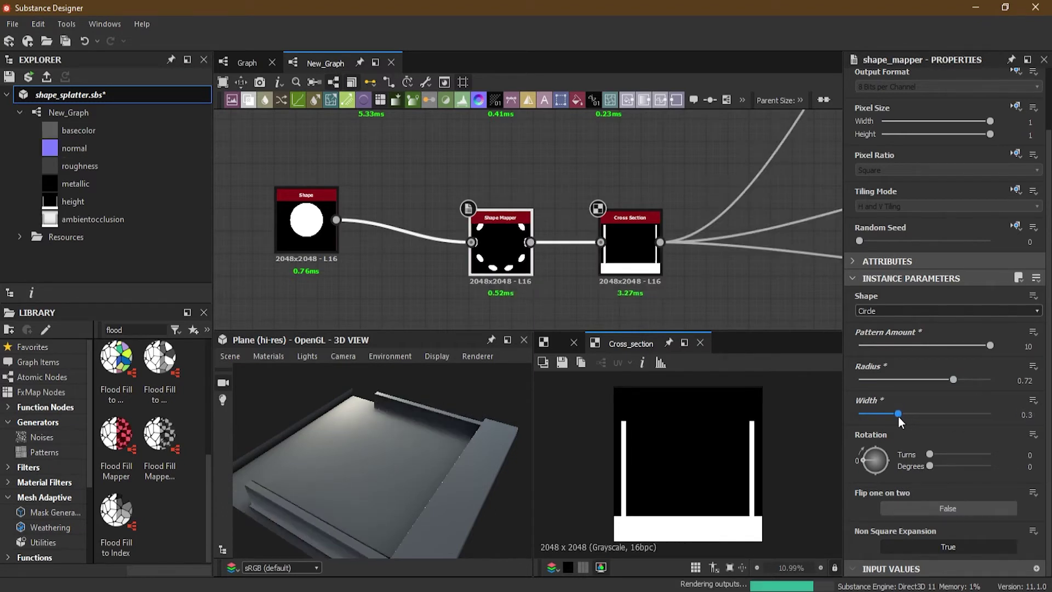
pyautogui.moveTo(419, 442); pyautogui.dragTo(660, 471)
pyautogui.moveTo(359, 448); pyautogui.dragTo(398, 463)
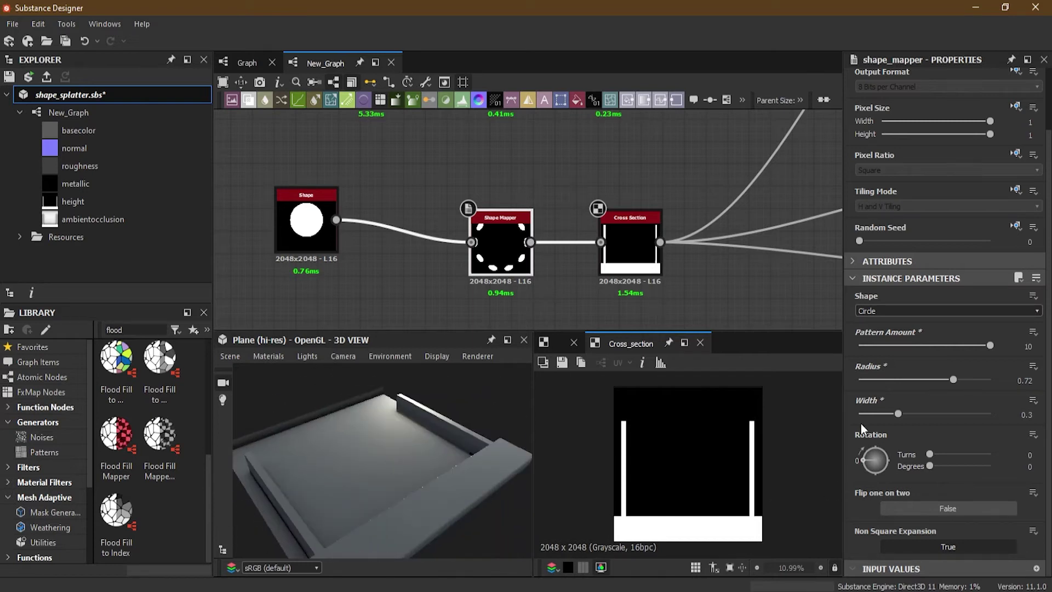
# - Replace the Shape node with a Tile Generator node connected to the Shape Mapper's input
pyautogui.moveTo(386, 266); pyautogui.dragTo(494, 263, button='middle')
pyautogui.click(408, 231)
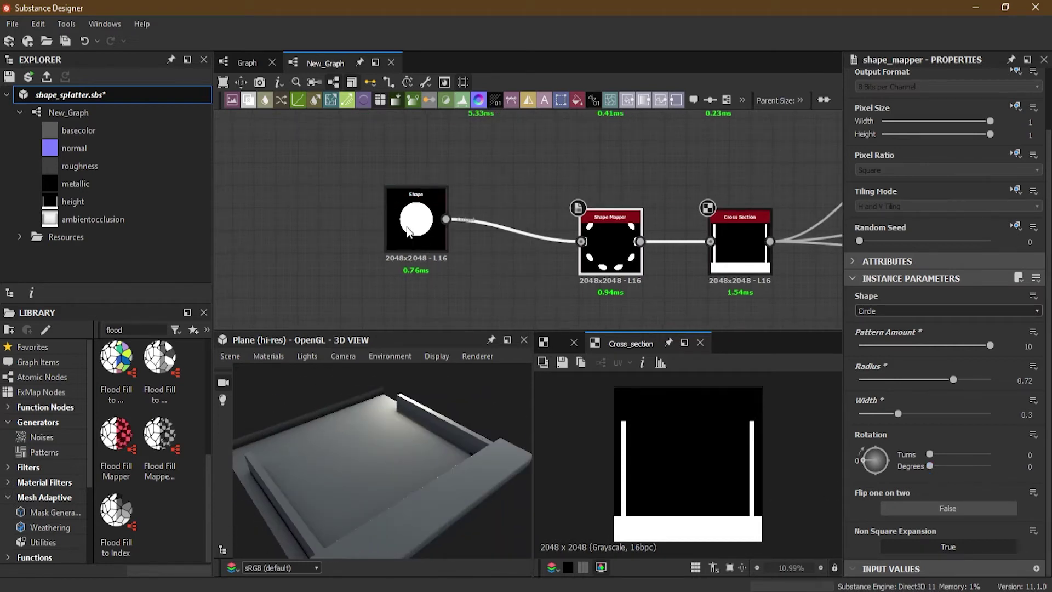
pyautogui.press('Delete')
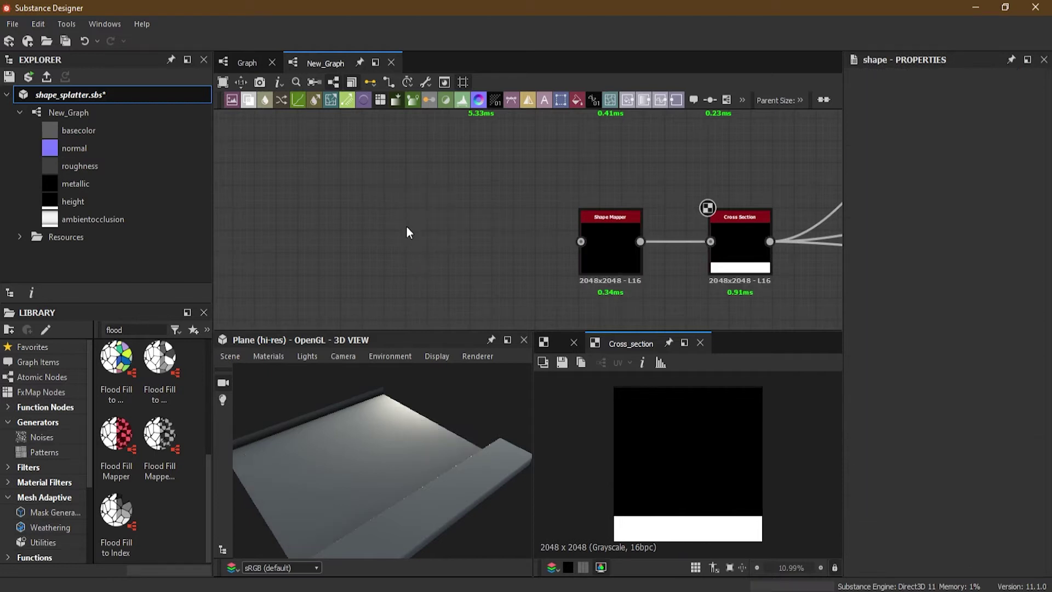
pyautogui.press('space')
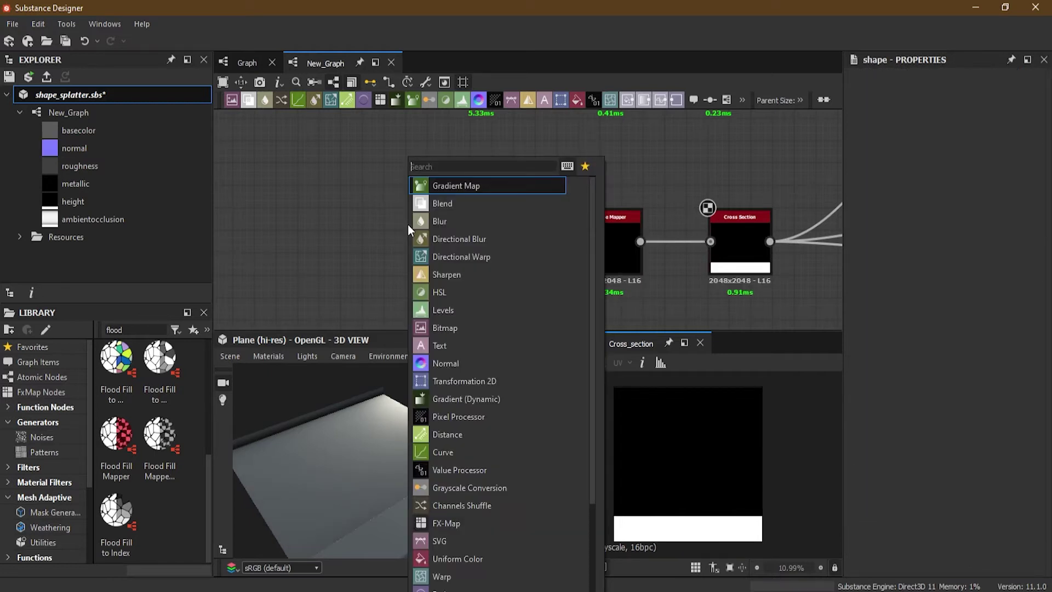
pyautogui.write('tile')
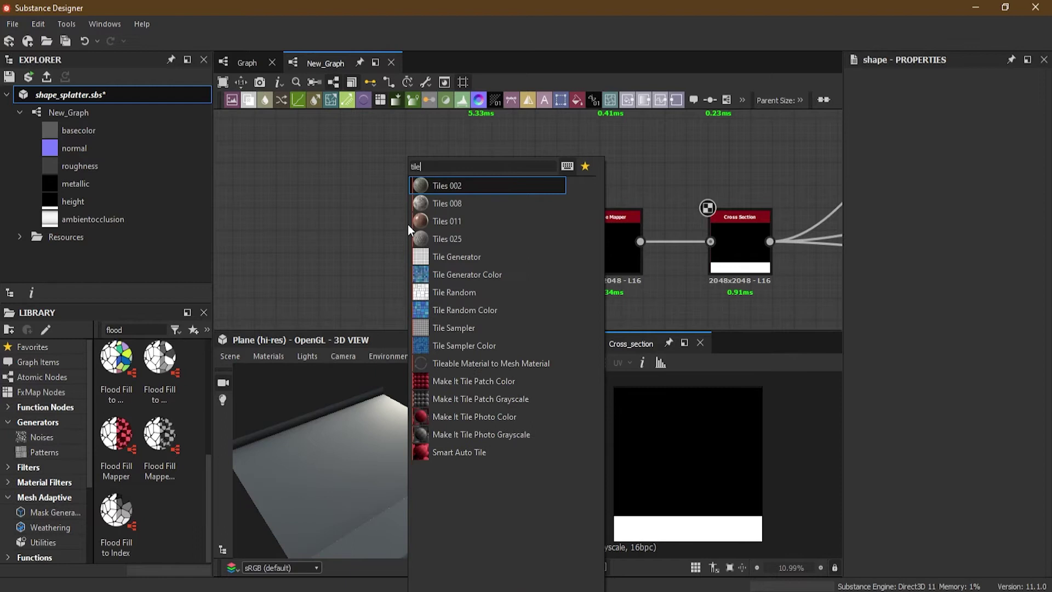
pyautogui.click(490, 259)
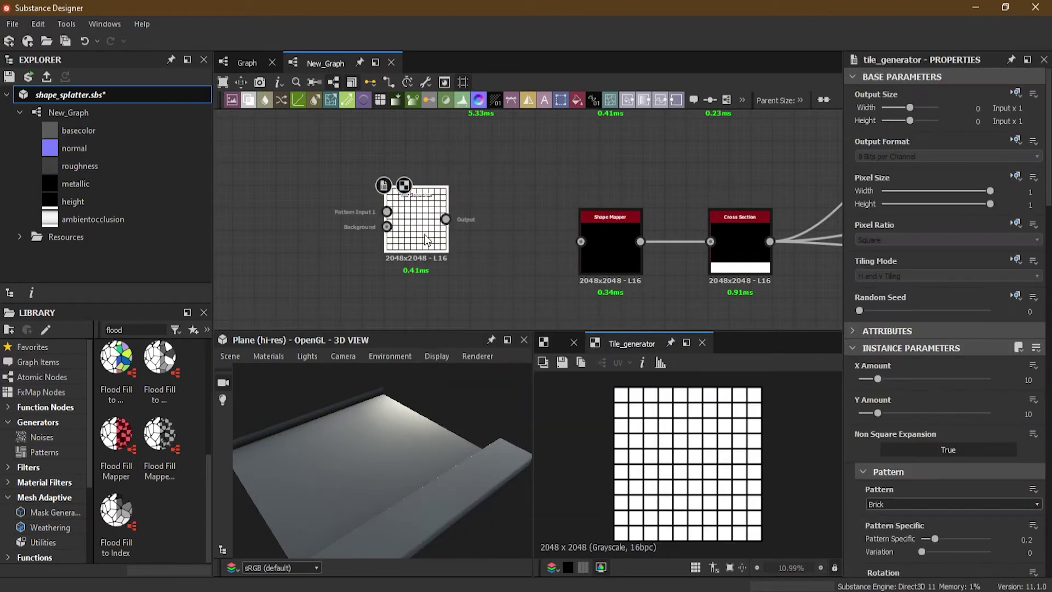
pyautogui.moveTo(446, 220); pyautogui.dragTo(582, 241)
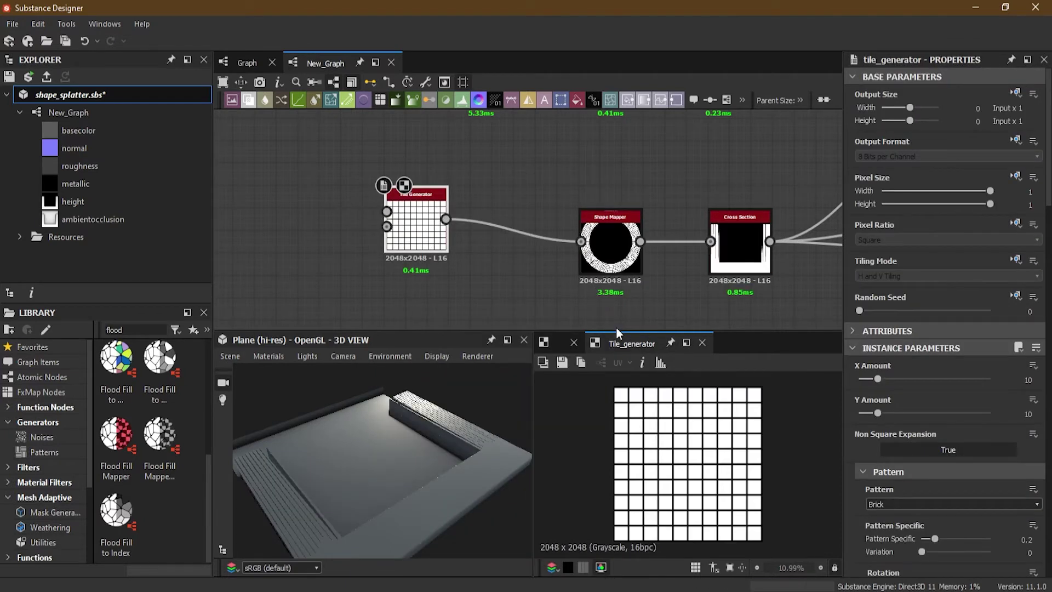
# - Set the Cross Section fed by the Shape Mapper to coordinate 0.18, height scale 0.33 and height offset 0.42
pyautogui.scroll(5, 630, 230)
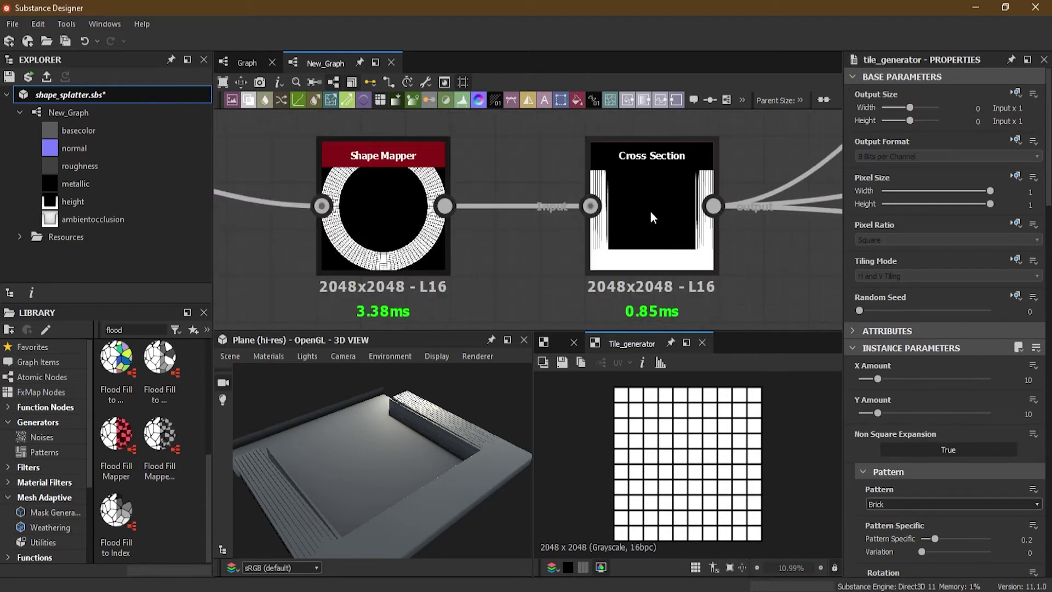
pyautogui.click(649, 211)
pyautogui.moveTo(919, 380); pyautogui.dragTo(883, 379)
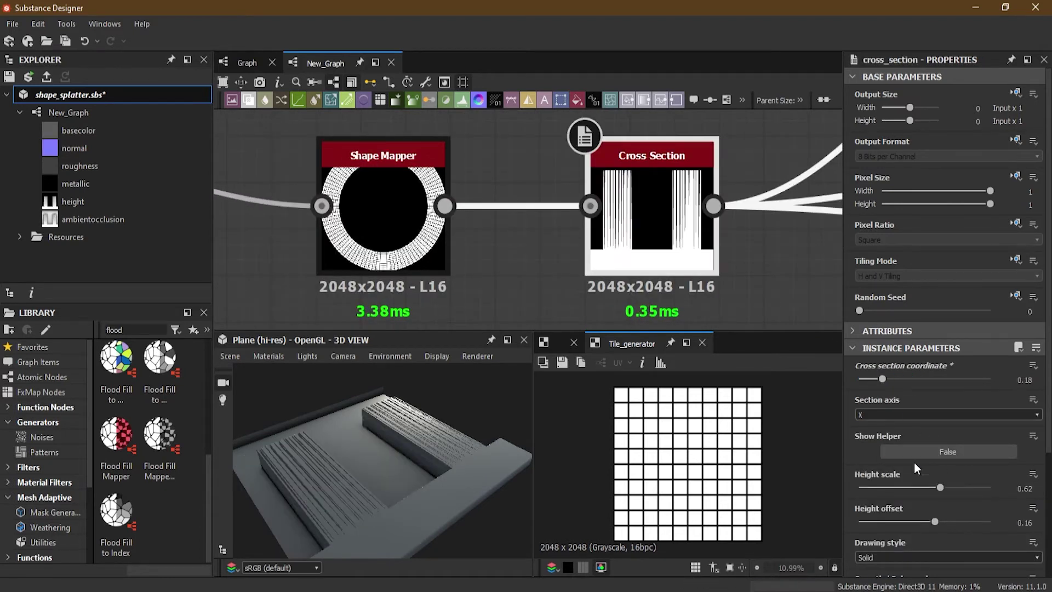
pyautogui.moveTo(937, 487); pyautogui.dragTo(902, 487)
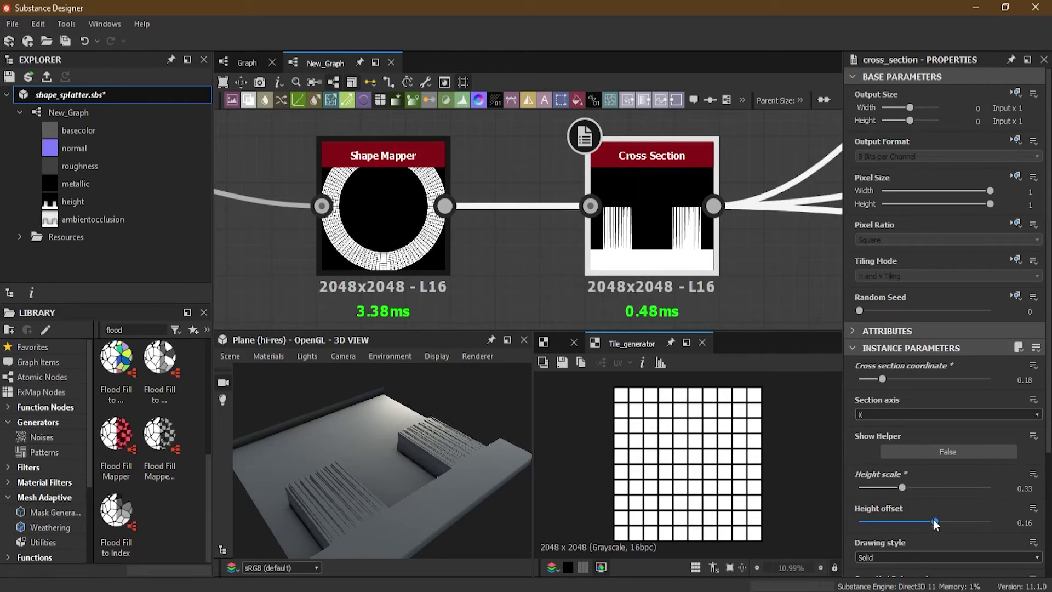
pyautogui.moveTo(935, 525)
pyautogui.mouseDown()
pyautogui.moveTo(909, 525)
pyautogui.moveTo(952, 524)
pyautogui.mouseUp()
# - Change the Cross Section's drawing style to Gradient
pyautogui.scroll(-3, 897, 511)
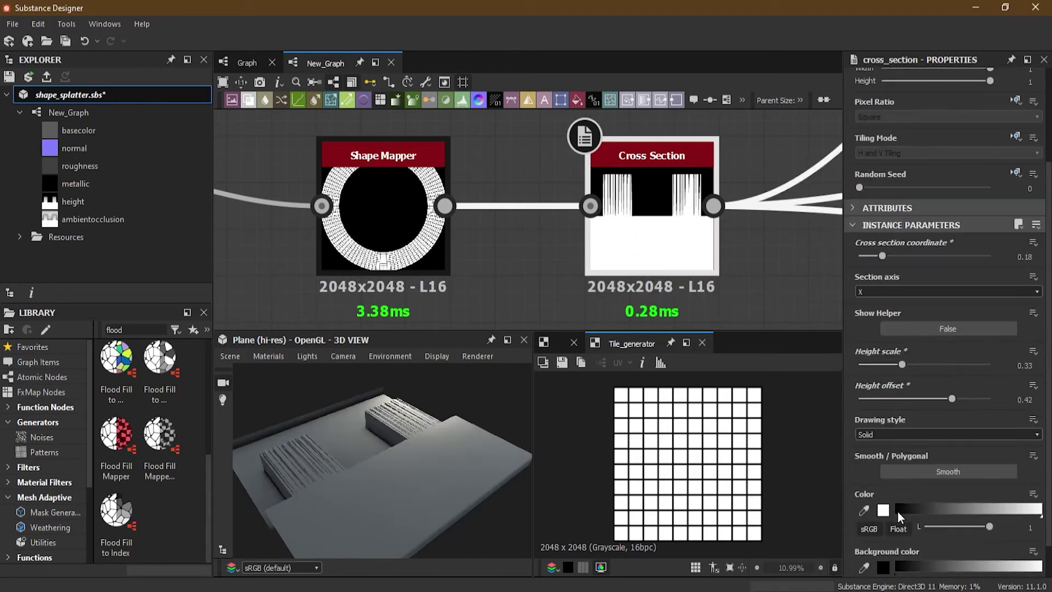
pyautogui.click(902, 435)
pyautogui.click(901, 453)
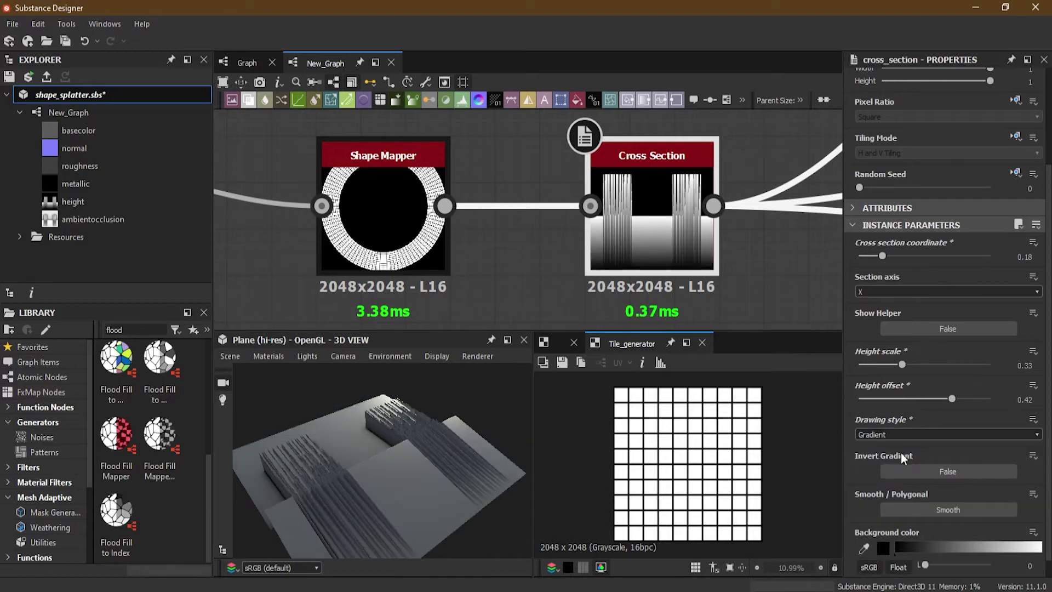
# - Try another section axis on the Cross Section, return it to X, and set the cross section coordinate to 0.25
pyautogui.scroll(2, 889, 481)
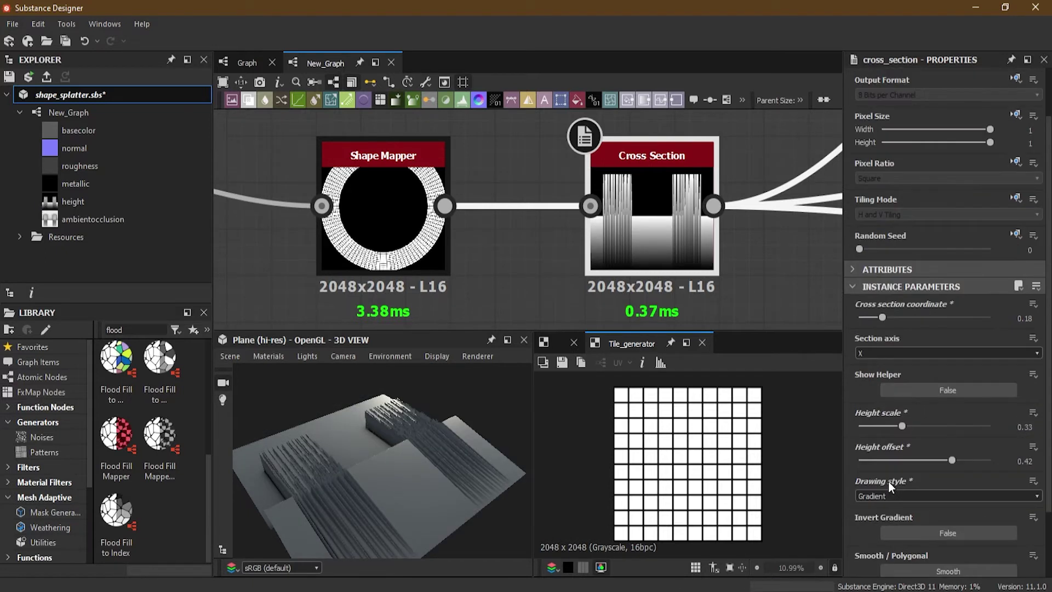
pyautogui.click(888, 351)
pyautogui.click(899, 371)
pyautogui.click(882, 352)
pyautogui.click(885, 360)
pyautogui.moveTo(889, 319)
pyautogui.mouseDown()
pyautogui.moveTo(928, 318)
pyautogui.moveTo(893, 318)
pyautogui.mouseUp()
pyautogui.moveTo(241, 463); pyautogui.dragTo(495, 387)
# - Add a Curve node in the empty graph area below the Tile Generator, Shape Mapper and Cross Section chain
pyautogui.scroll(-5, 539, 254)
pyautogui.moveTo(539, 254); pyautogui.dragTo(536, 272, button='middle')
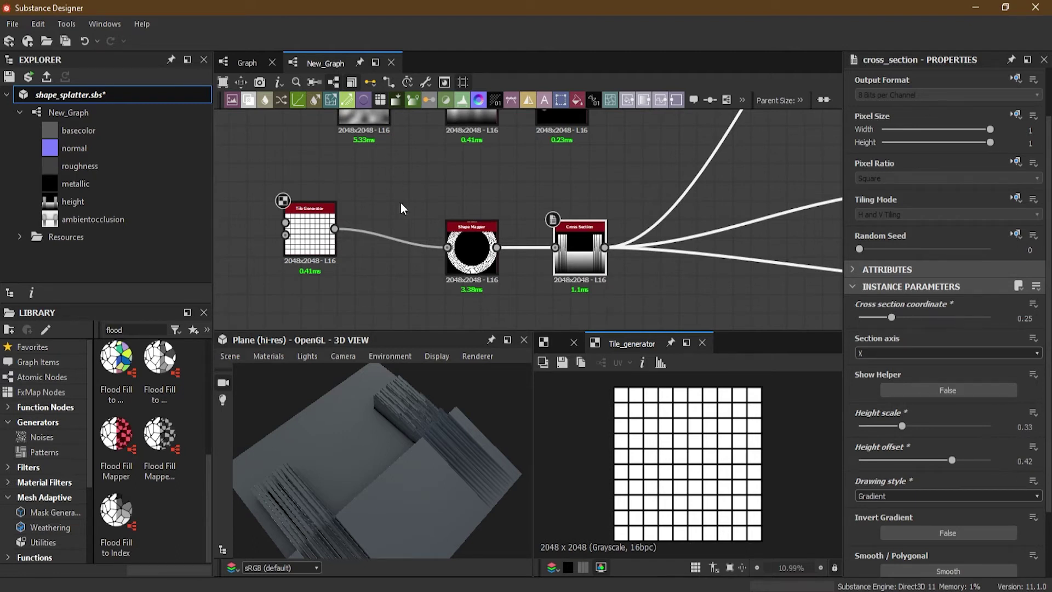
pyautogui.scroll(-3, 529, 236)
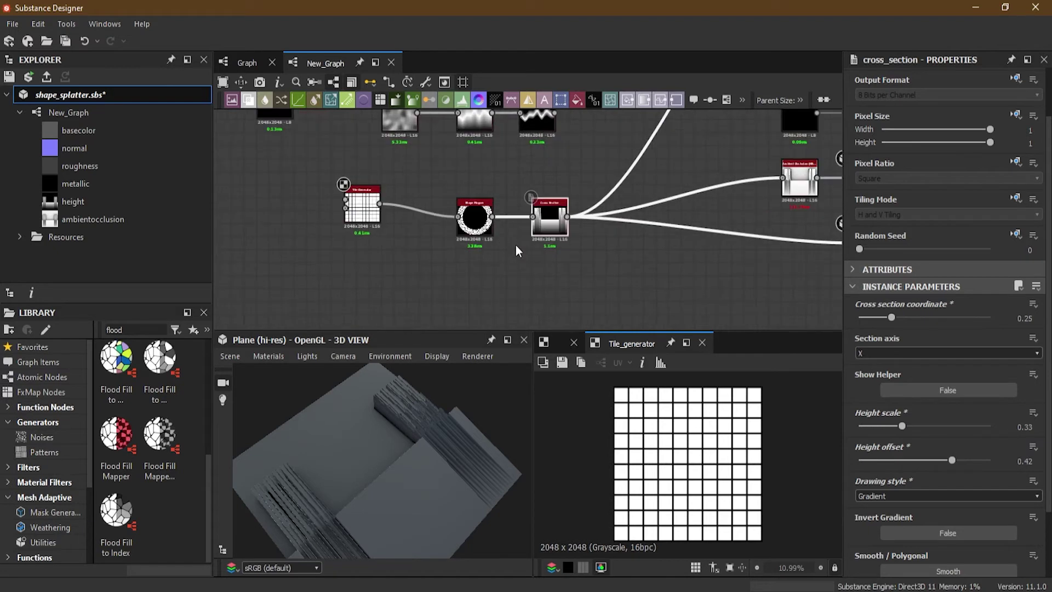
pyautogui.scroll(4, 554, 248)
pyautogui.moveTo(557, 246); pyautogui.dragTo(571, 186, button='middle')
pyautogui.scroll(-4, 554, 263)
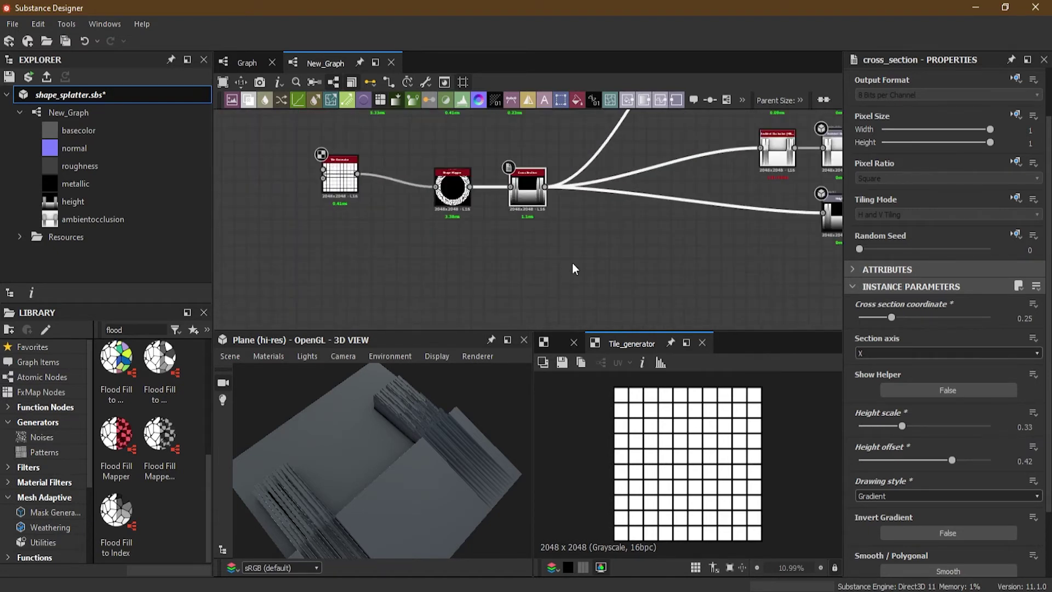
pyautogui.press('space')
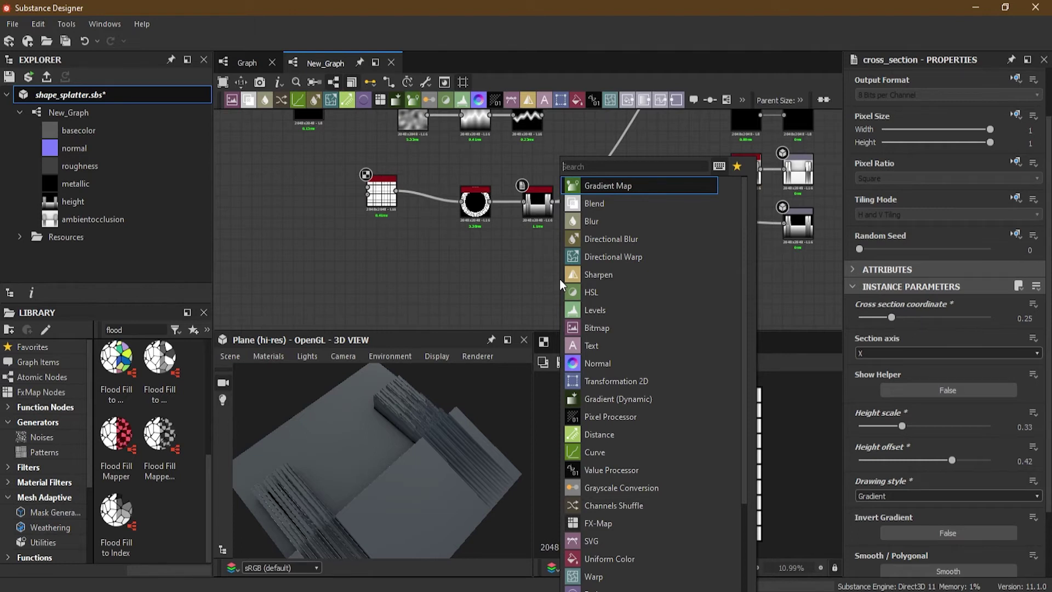
pyautogui.write('curv')
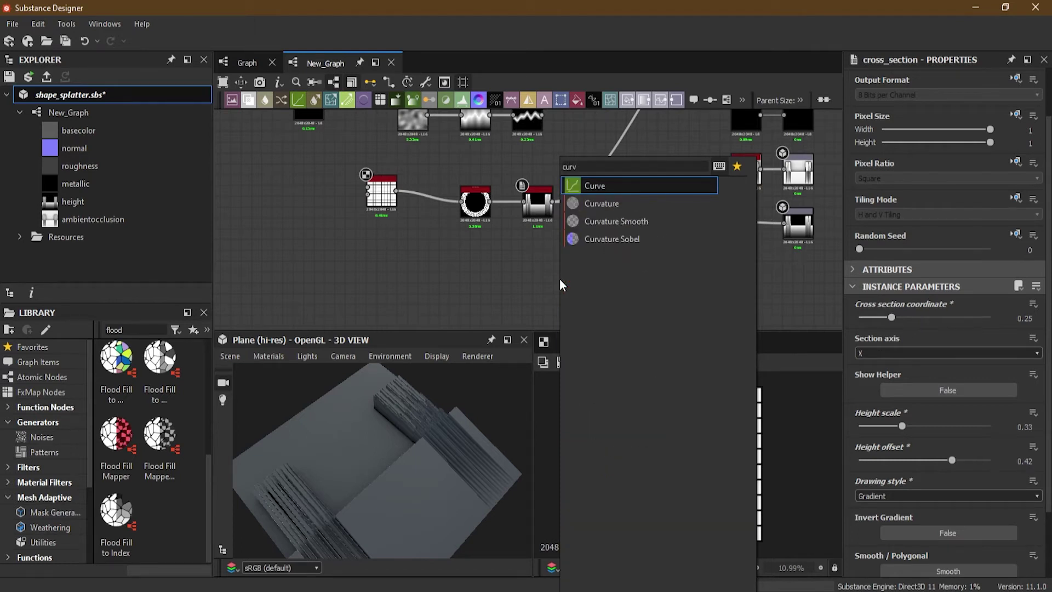
pyautogui.click(600, 186)
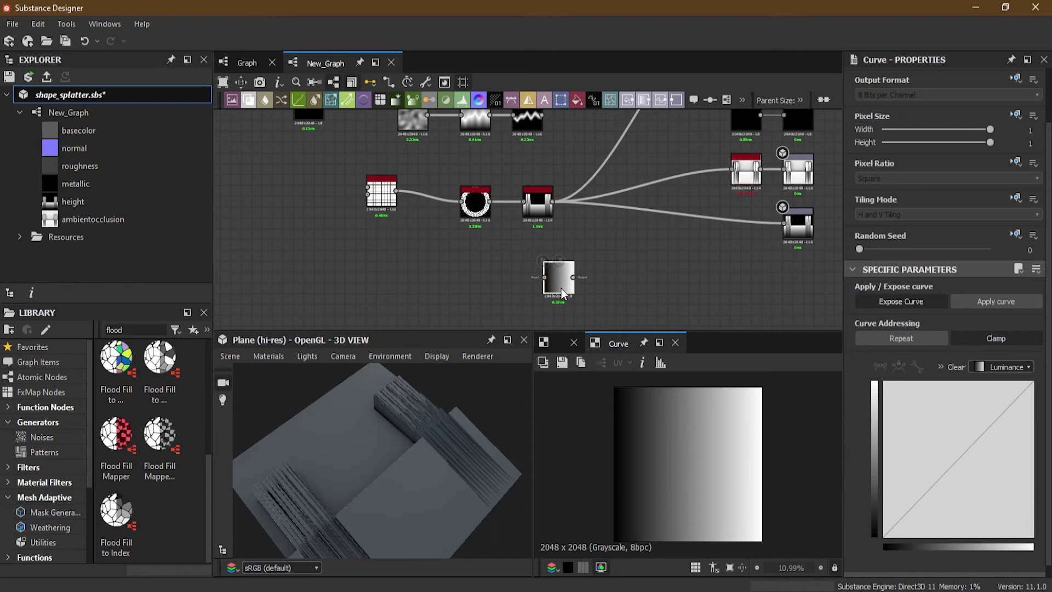
# - Add a new Cross Section node beside the Curve node, on its output side
pyautogui.moveTo(438, 291); pyautogui.dragTo(505, 246, button='middle')
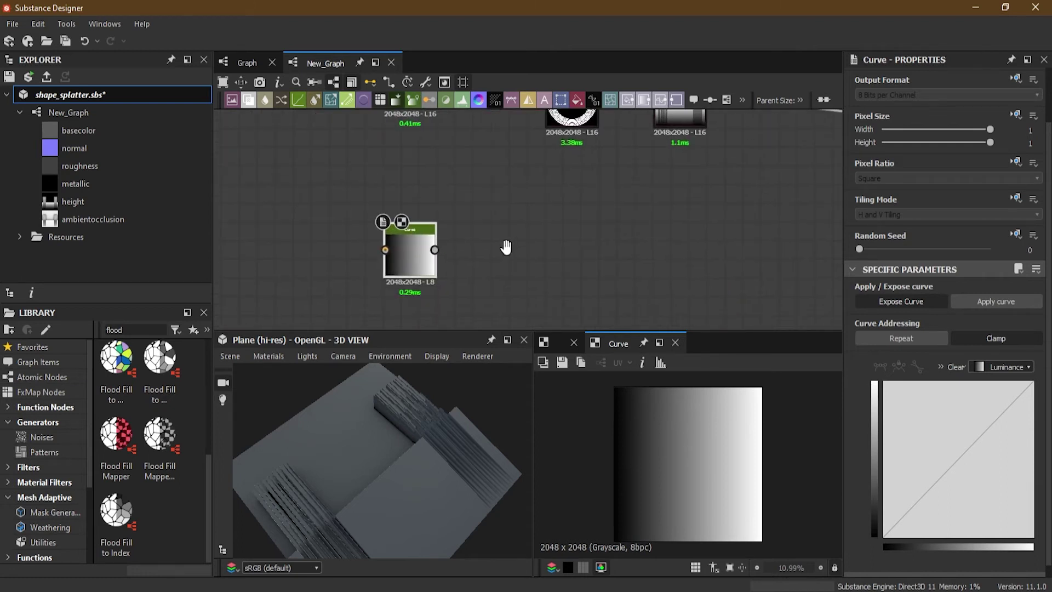
pyautogui.scroll(2, 463, 258)
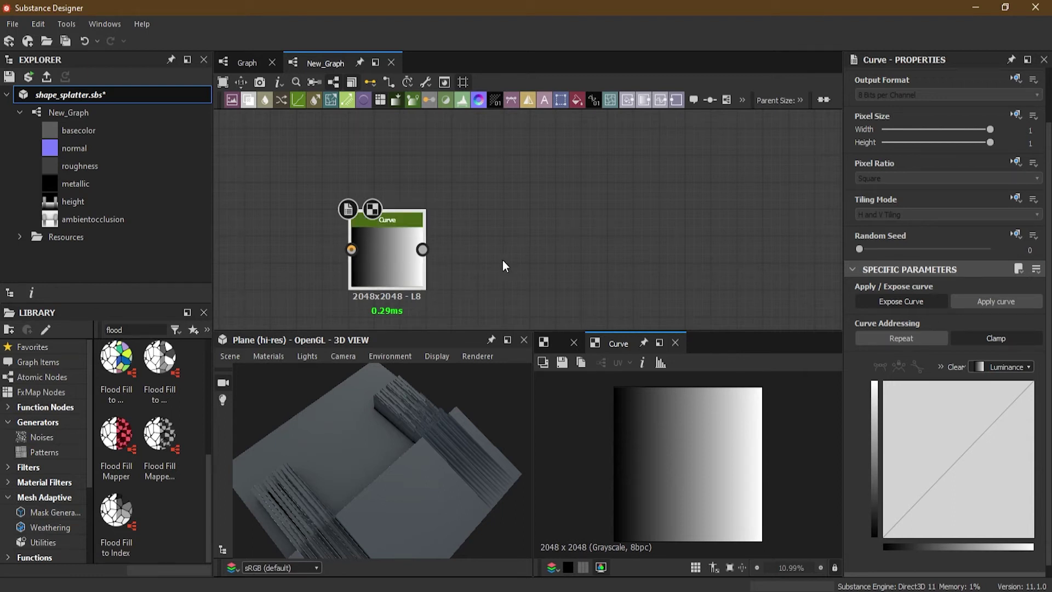
pyautogui.scroll(-2, 465, 190)
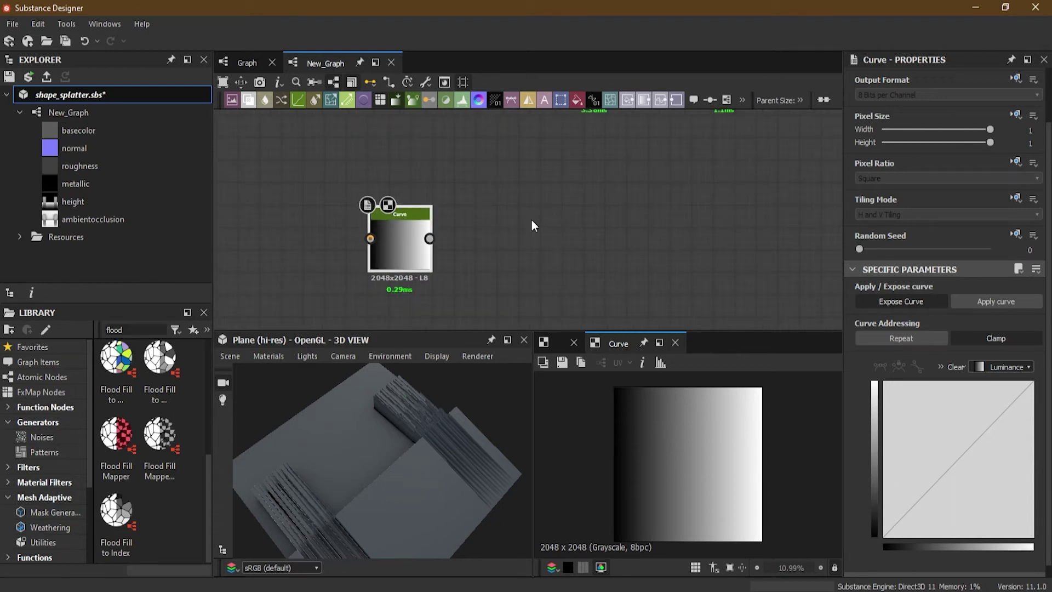
pyautogui.press('space')
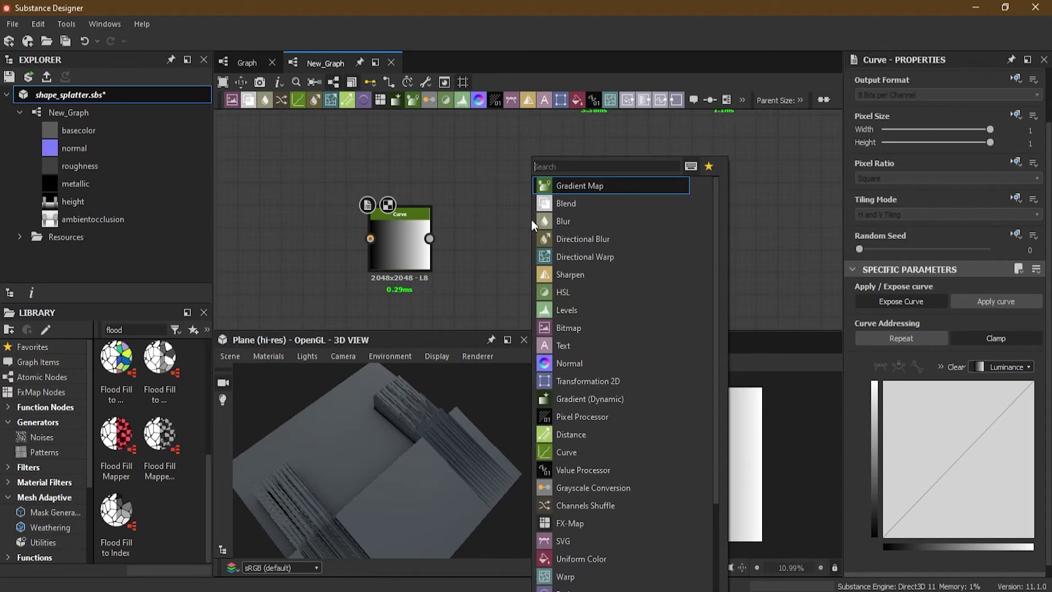
pyautogui.write('cross')
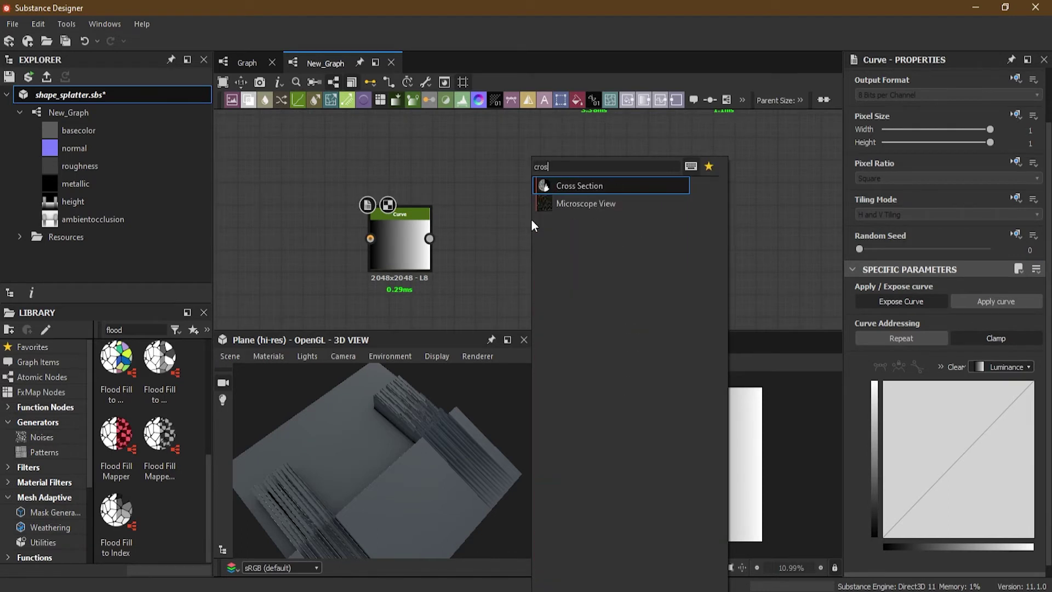
pyautogui.click(562, 189)
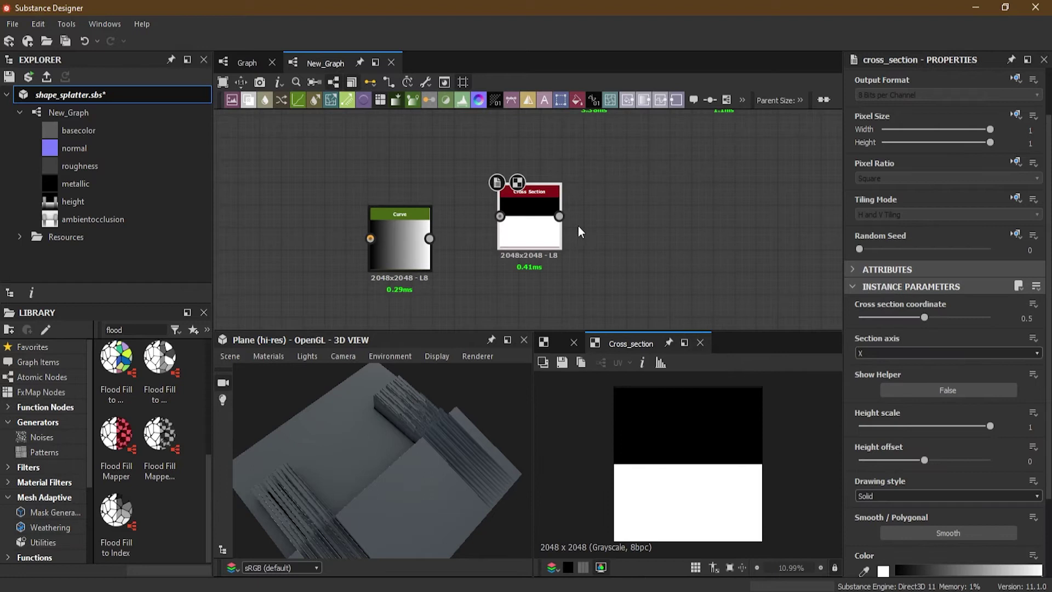
# - Connect the Curve node to the new Cross Section and move the upper Cross Section's outgoing links onto the new node's output
pyautogui.moveTo(429, 239); pyautogui.dragTo(499, 239)
pyautogui.scroll(-3, 649, 252)
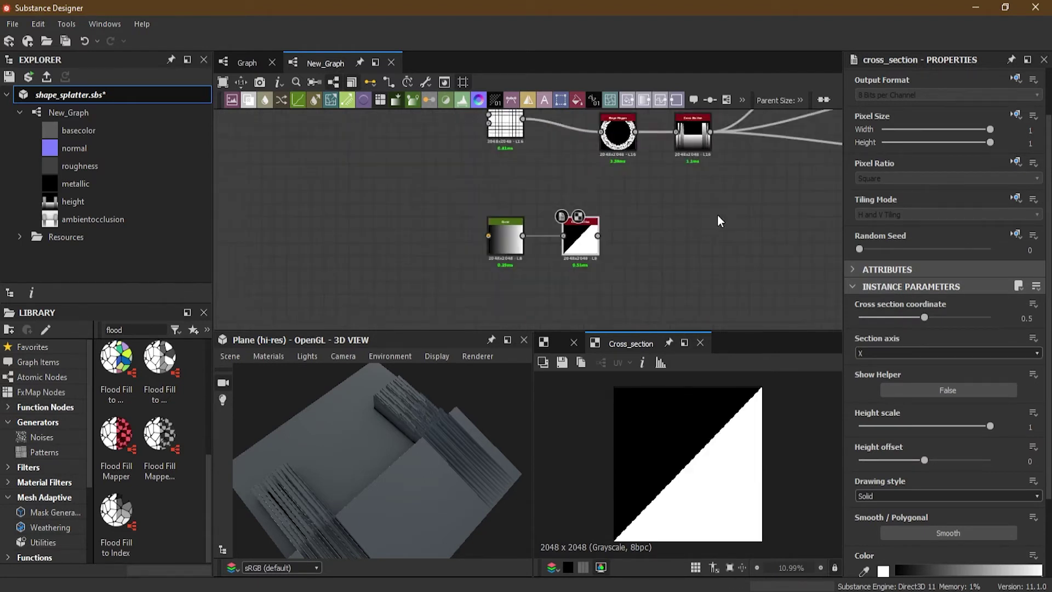
pyautogui.moveTo(718, 215); pyautogui.dragTo(571, 270, button='middle')
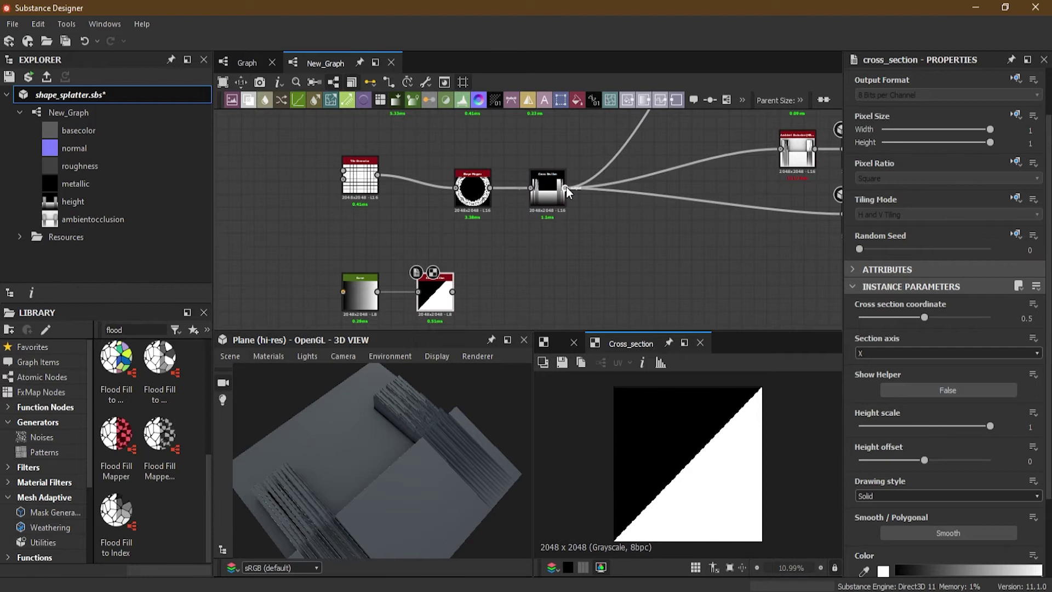
pyautogui.keyDown('shift'); pyautogui.moveTo(566, 186); pyautogui.dragTo(453, 292); pyautogui.keyUp('shift')
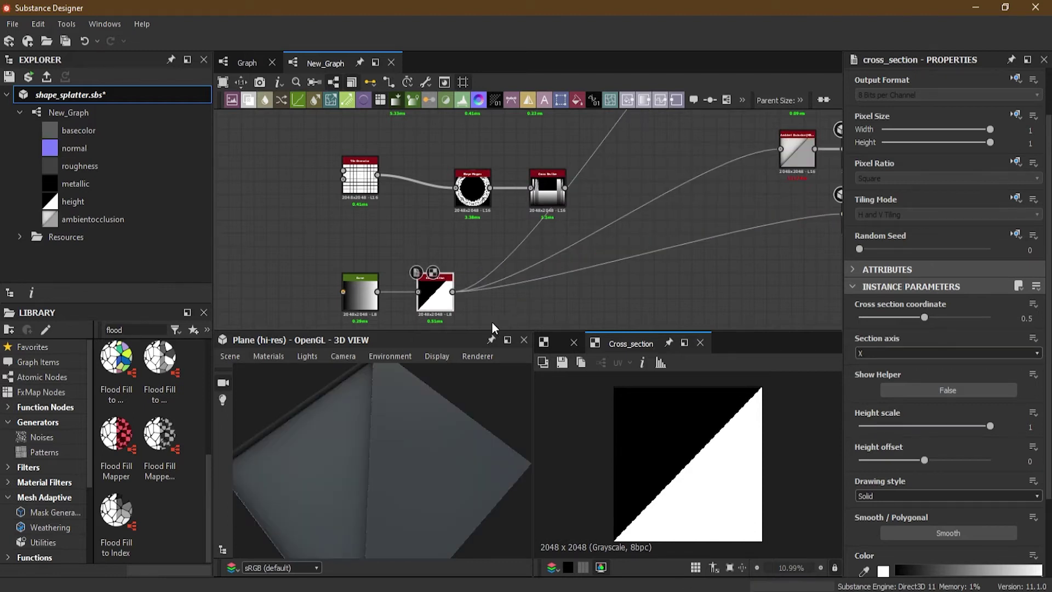
# - Shape the Curve into a hill: add a point at about 0.30, 0.69, lower the end point to 0, and pull its handle to about 0.90, 0.62
pyautogui.scroll(4, 427, 300)
pyautogui.click(370, 243)
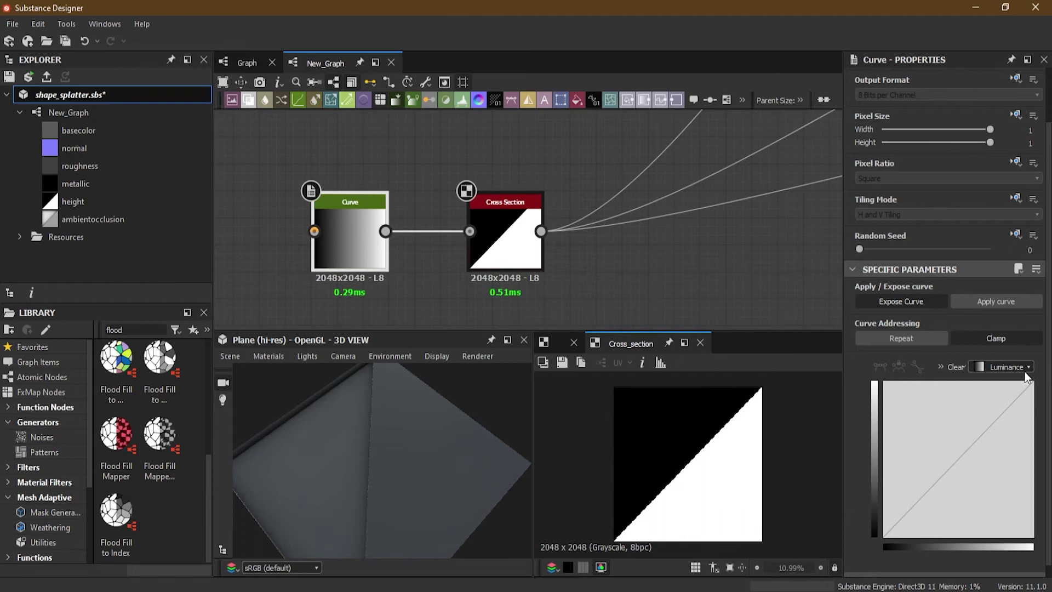
pyautogui.scroll(1, 478, 242)
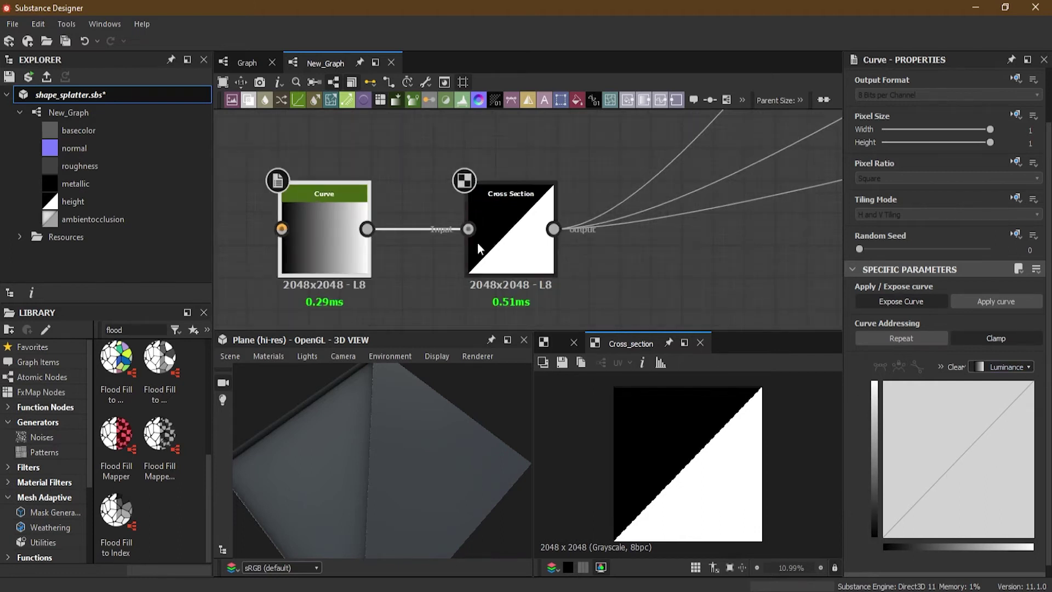
pyautogui.moveTo(398, 452); pyautogui.dragTo(367, 445)
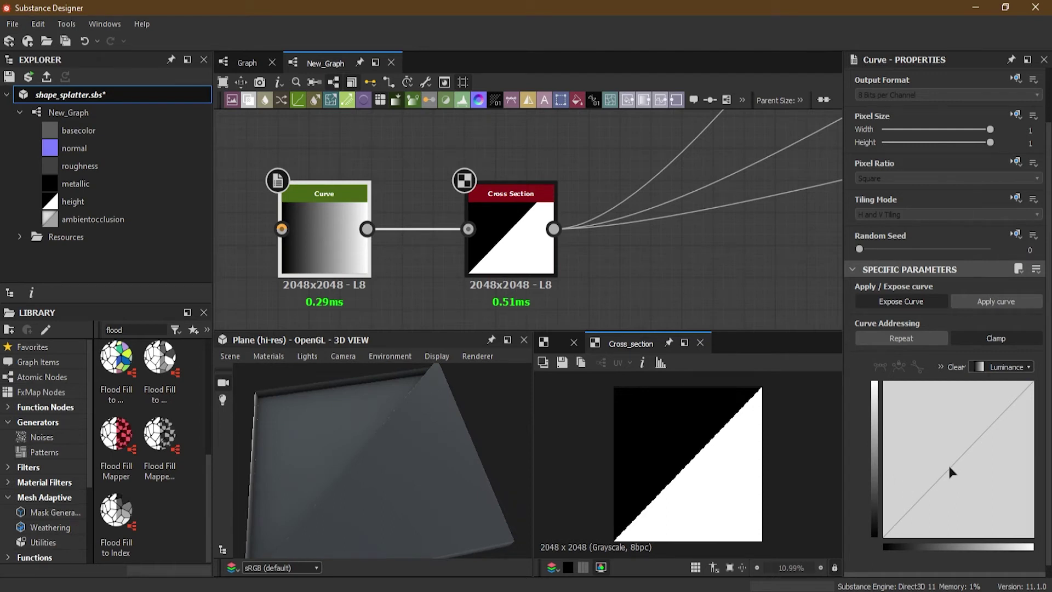
pyautogui.moveTo(948, 462); pyautogui.dragTo(926, 423)
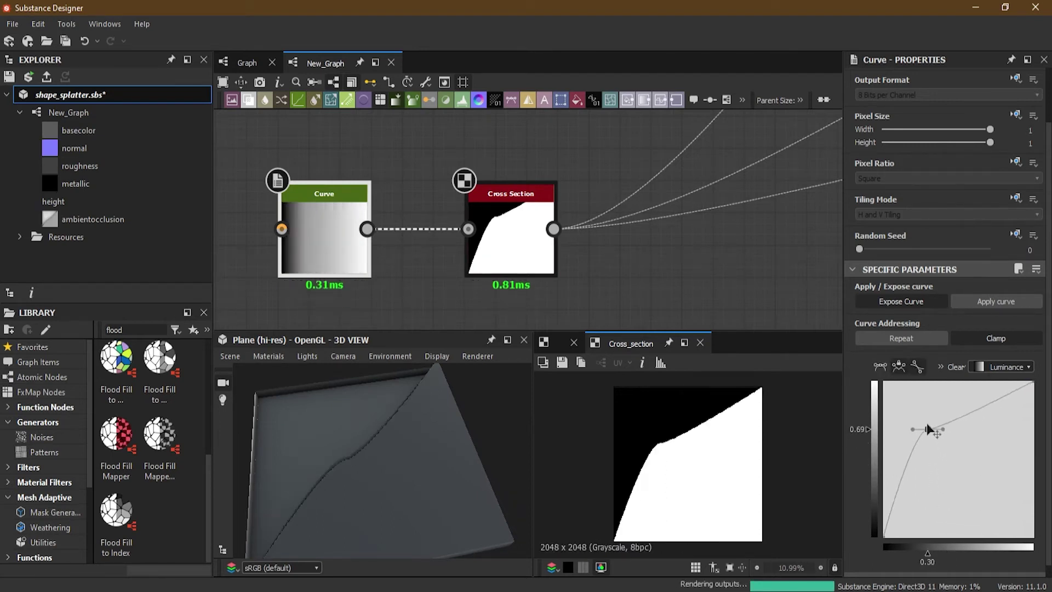
pyautogui.moveTo(1029, 385); pyautogui.dragTo(1041, 556)
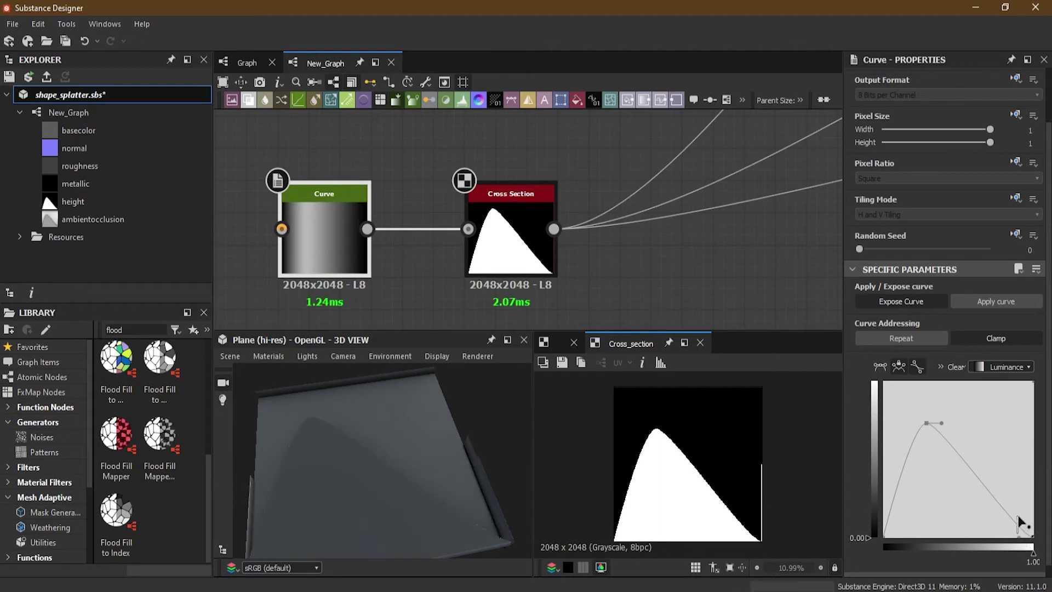
pyautogui.moveTo(1019, 542); pyautogui.dragTo(1018, 440)
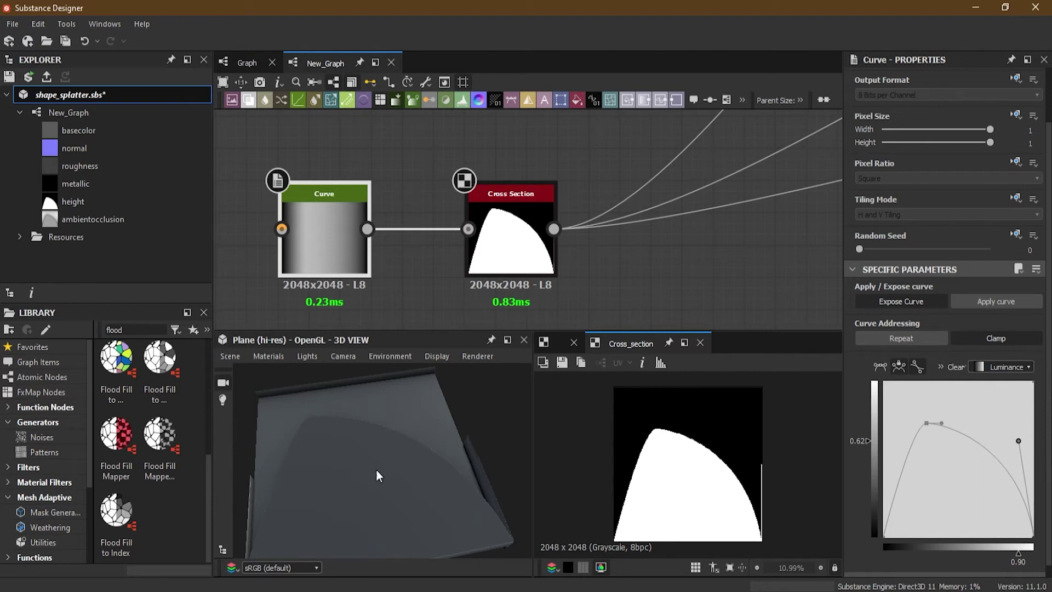
pyautogui.moveTo(345, 452)
pyautogui.mouseDown()
pyautogui.moveTo(344, 479)
pyautogui.moveTo(390, 420)
pyautogui.moveTo(341, 443)
pyautogui.mouseUp()
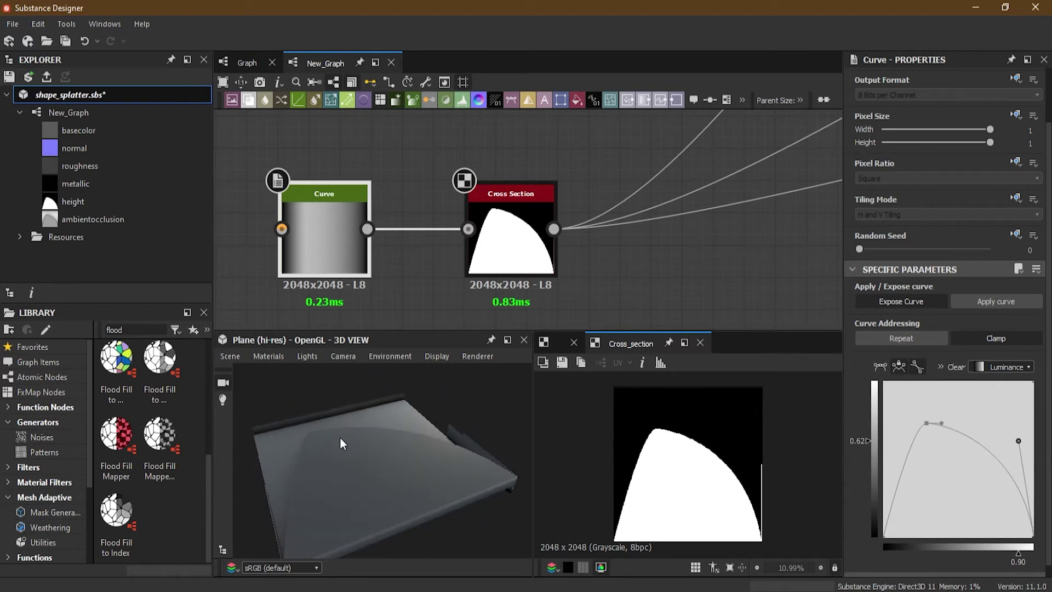
# - Make the Curve's middle point tangent vertical around position 0.48 and move the end point's handle to about 0.63, 0.79
pyautogui.moveTo(942, 427)
pyautogui.mouseDown()
pyautogui.moveTo(961, 423)
pyautogui.moveTo(939, 426)
pyautogui.moveTo(960, 461)
pyautogui.moveTo(957, 485)
pyautogui.moveTo(977, 439)
pyautogui.moveTo(943, 425)
pyautogui.mouseUp()
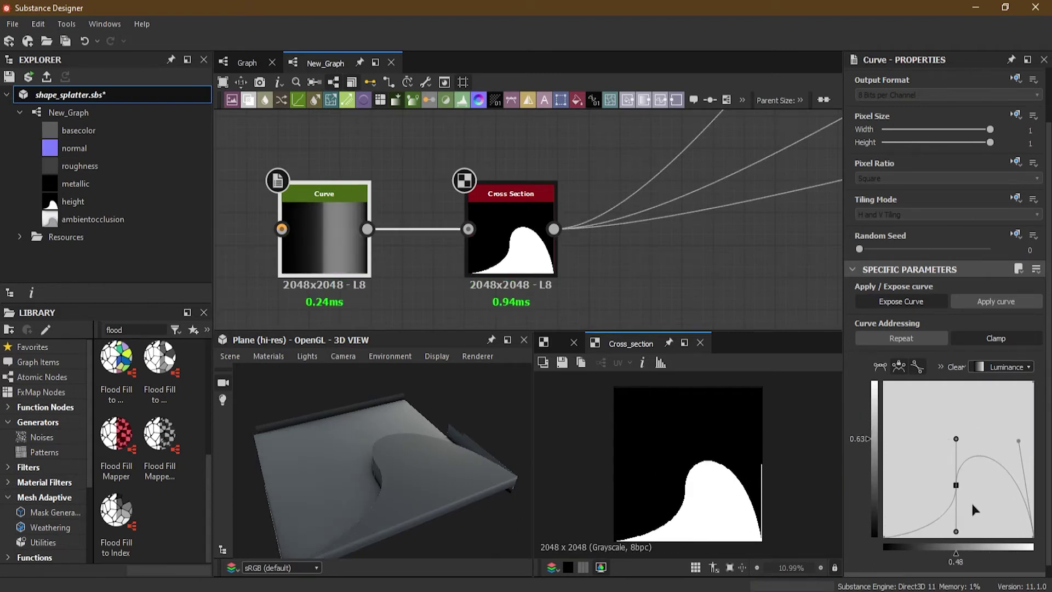
pyautogui.moveTo(955, 484); pyautogui.dragTo(960, 489)
pyautogui.moveTo(1016, 447); pyautogui.dragTo(978, 413)
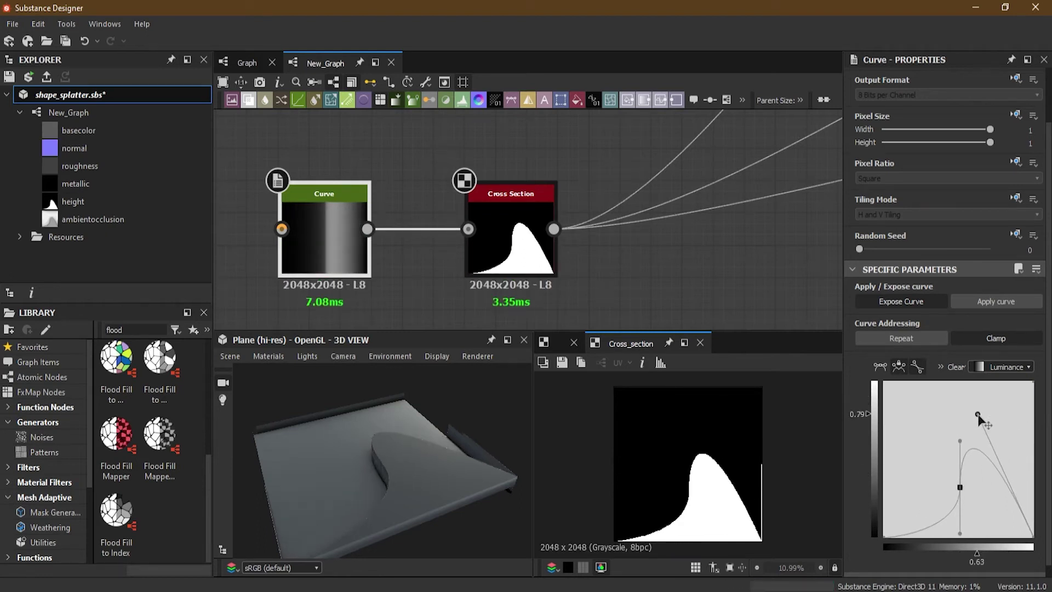
# - Insert a Transformation 2D node after the lower Cross Section and rotate its shape 90 degrees counterclockwise
pyautogui.scroll(-3, 633, 289)
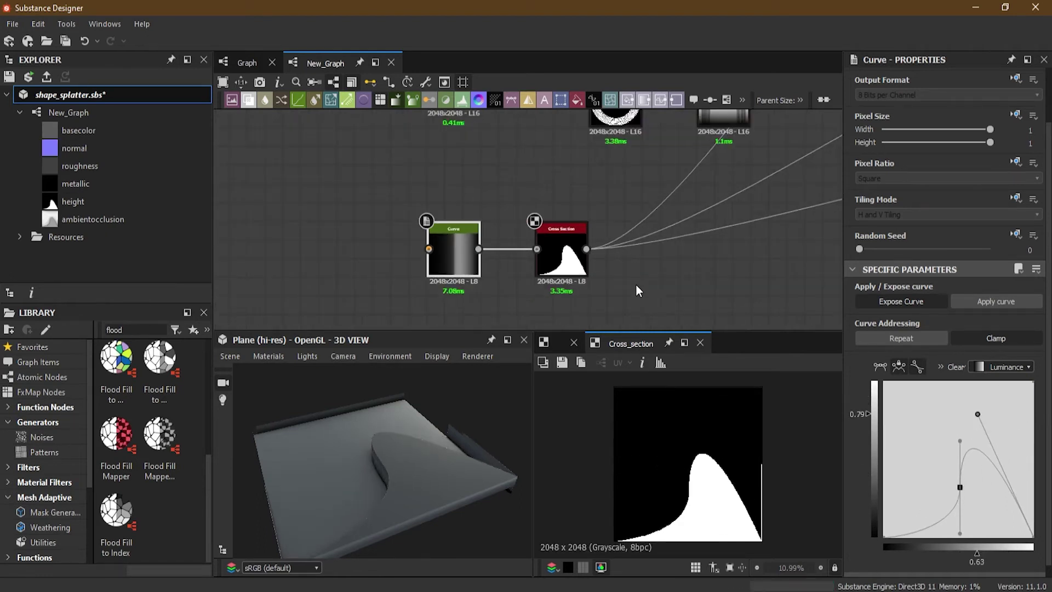
pyautogui.moveTo(635, 284); pyautogui.dragTo(600, 270, button='middle')
pyautogui.click(516, 243)
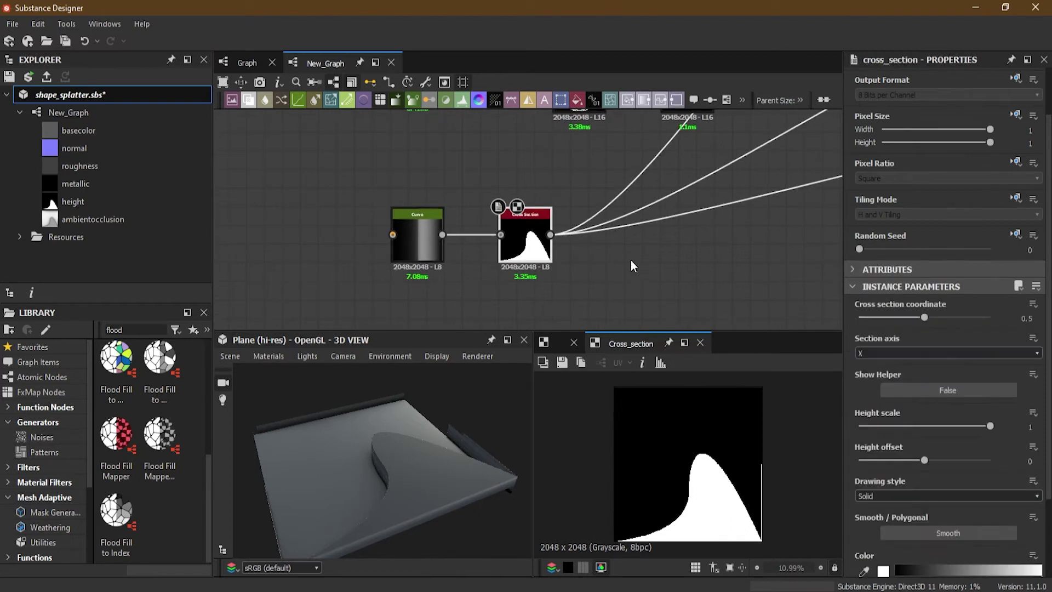
pyautogui.press('space')
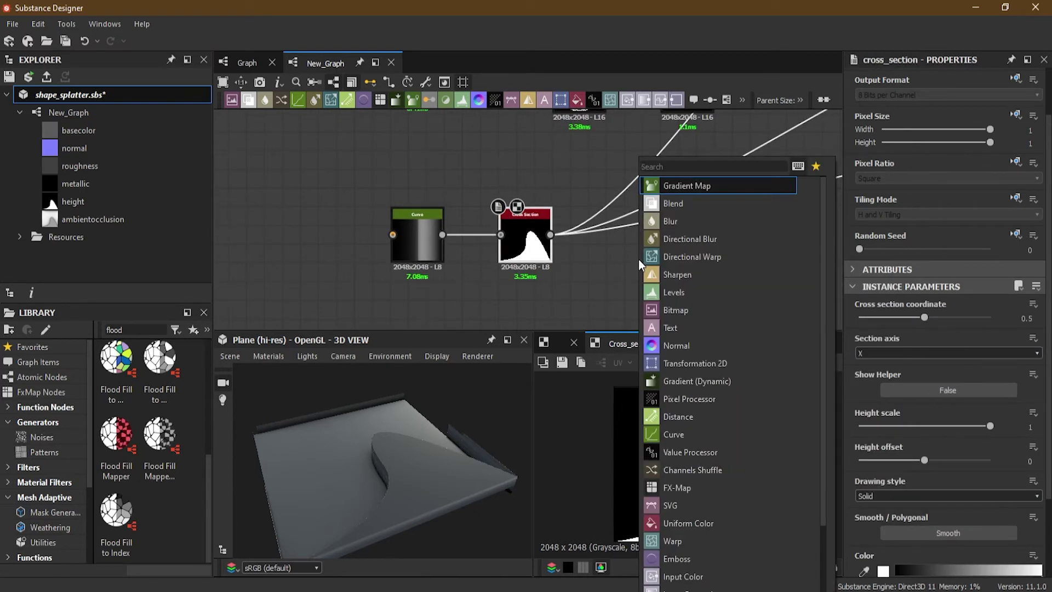
pyautogui.write('tr')
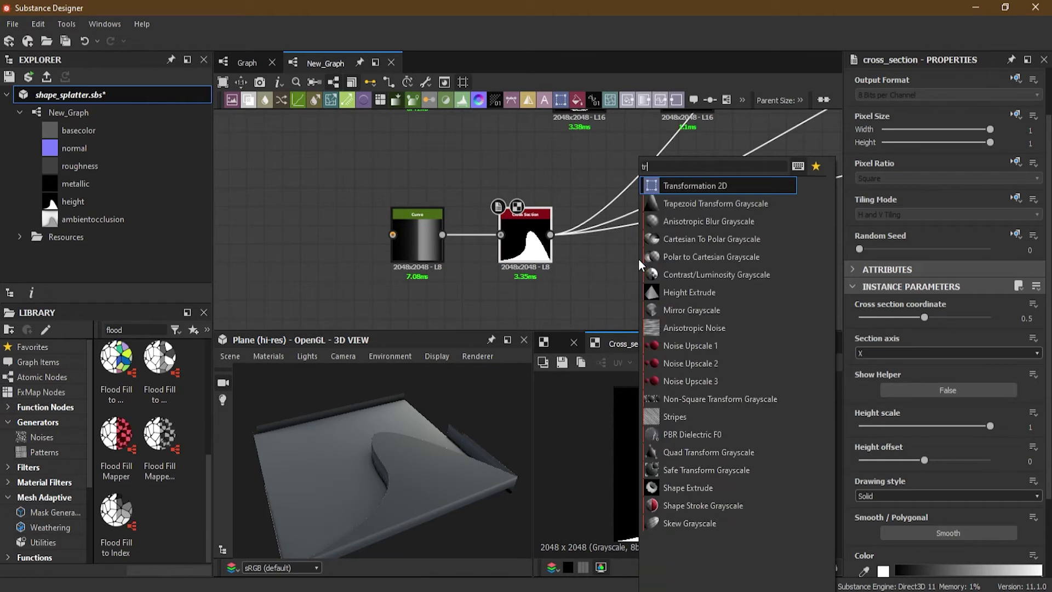
pyautogui.click(695, 186)
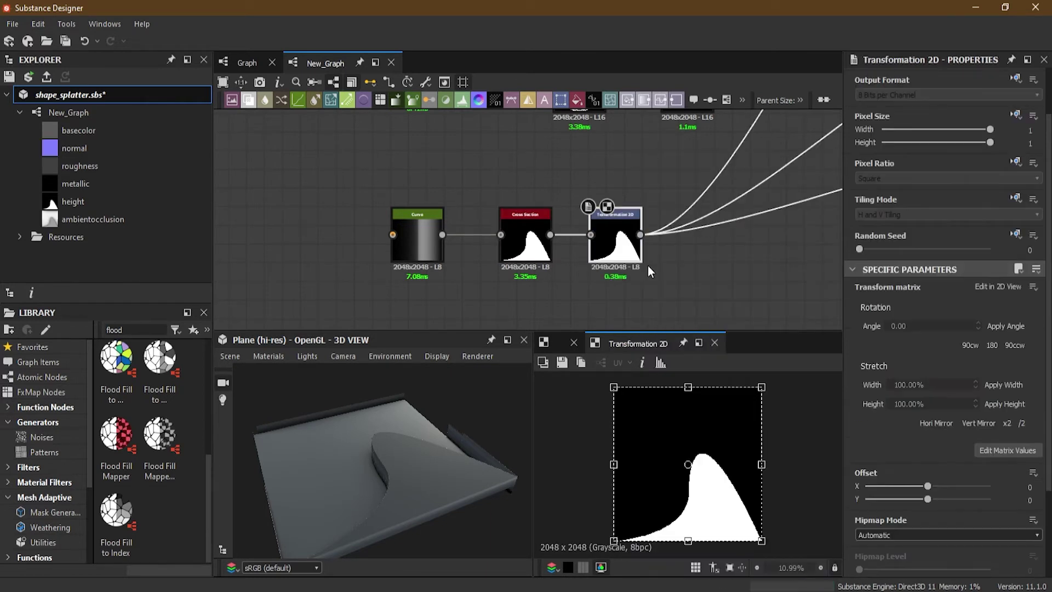
pyautogui.moveTo(779, 404); pyautogui.dragTo(630, 422)
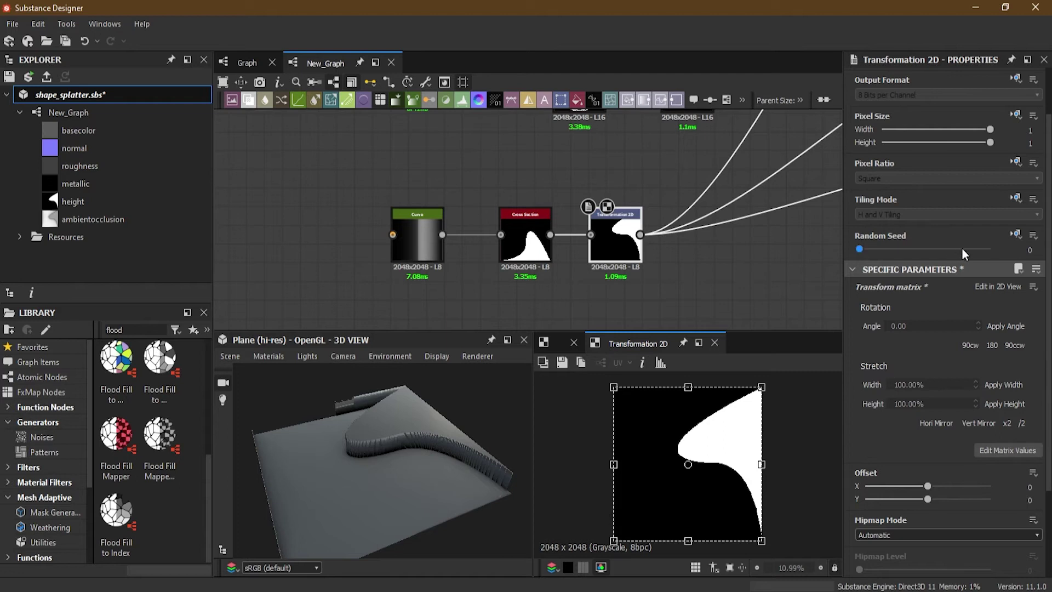
# - Set the Transformation 2D tiling mode to absolute No Tiling, and shrink the shape with its flat side near the canvas's vertical centreline
pyautogui.scroll(2, 961, 248)
pyautogui.click(1017, 262)
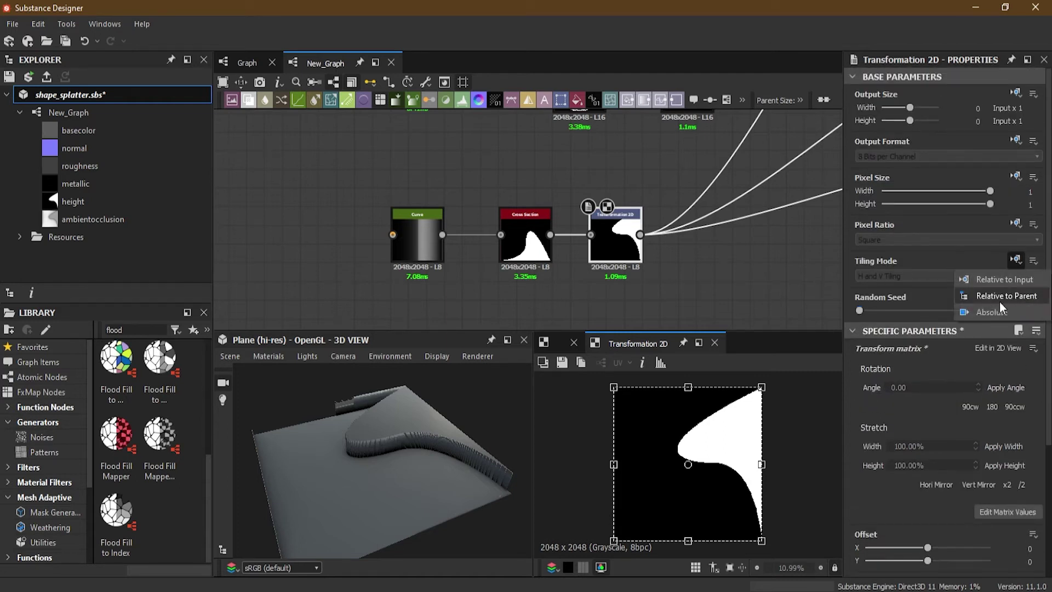
pyautogui.click(997, 313)
pyautogui.click(909, 278)
pyautogui.click(909, 288)
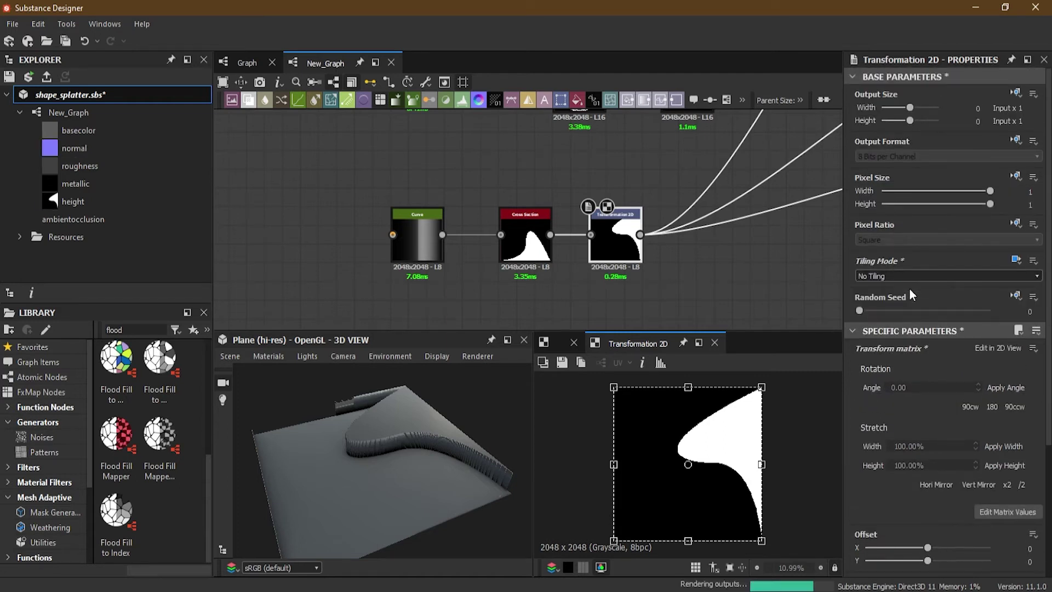
pyautogui.moveTo(761, 541); pyautogui.dragTo(699, 512)
pyautogui.moveTo(704, 473); pyautogui.dragTo(682, 462)
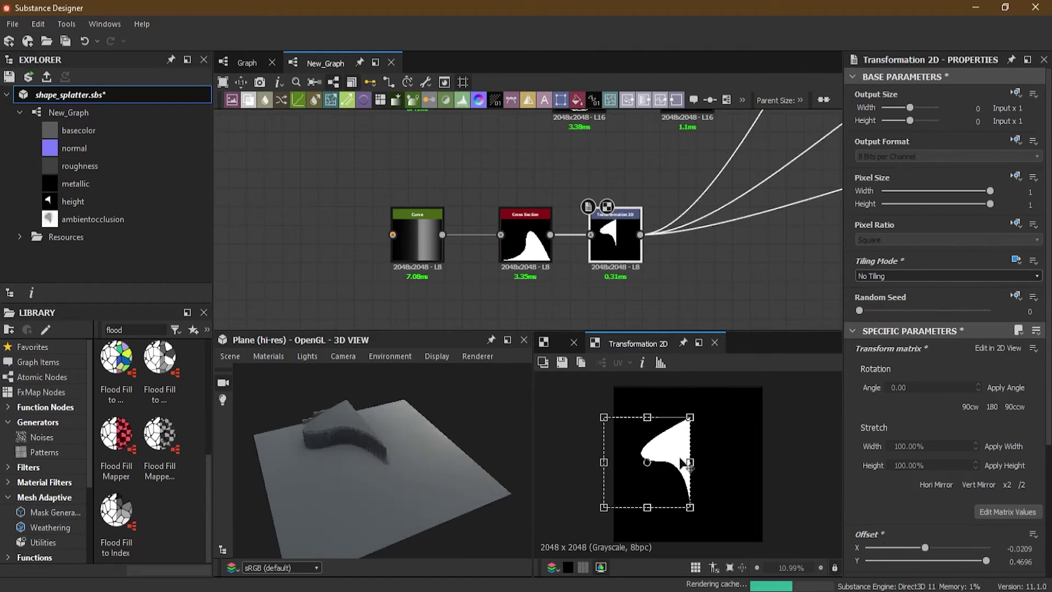
# - Insert a Mirror Grayscale node after the Transformation 2D
pyautogui.press('space')
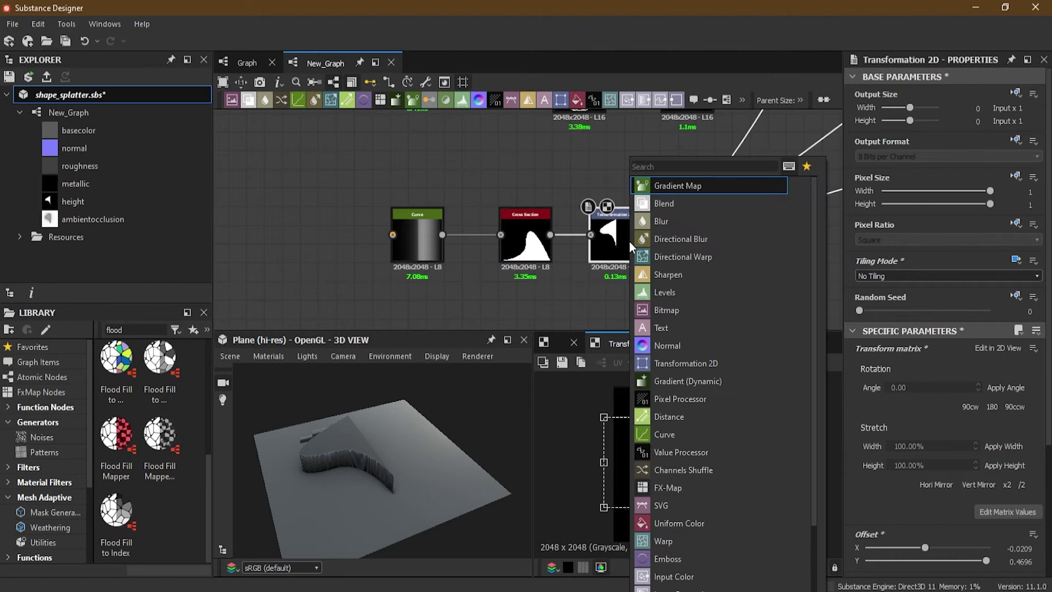
pyautogui.write('mirro')
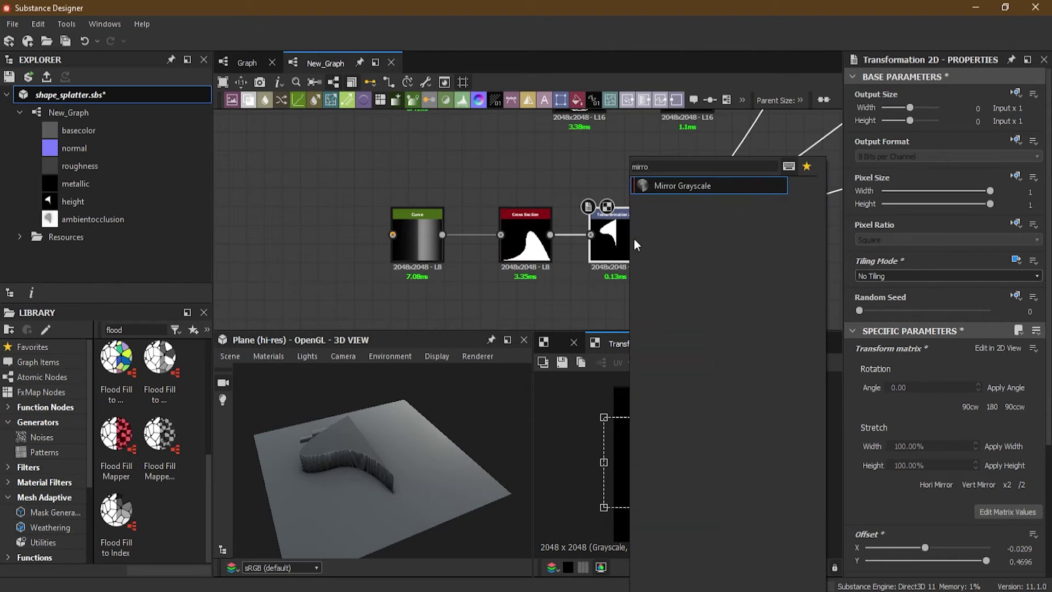
pyautogui.click(673, 192)
pyautogui.scroll(2, 714, 279)
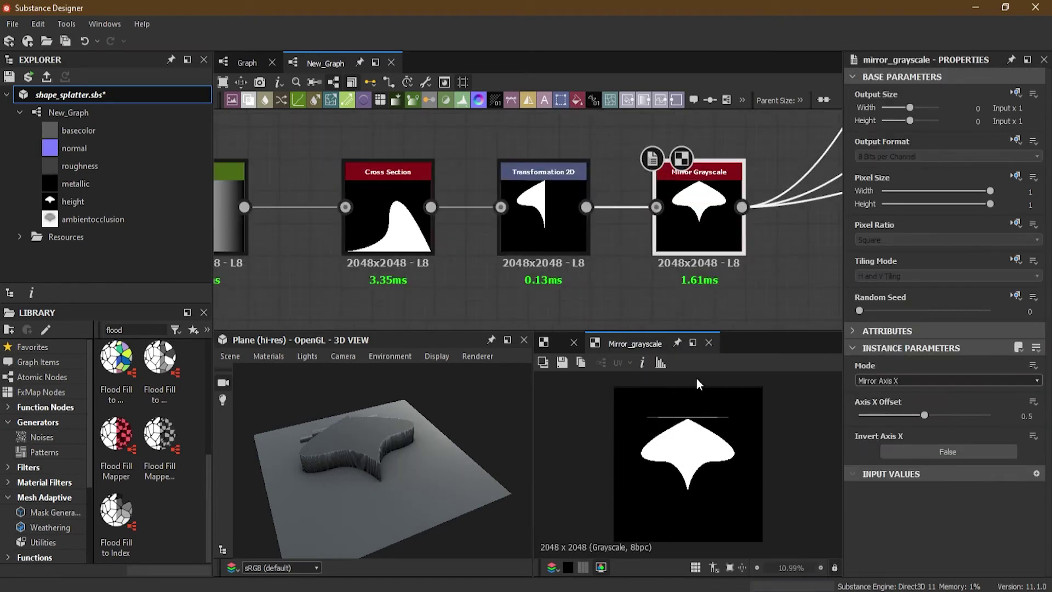
# - Rotate the Transformation 2D shape clockwise, enlarge it slightly and reposition it to an offset of about 0.13, 0.35, forming a two-legged mirrored shape
pyautogui.click(552, 215)
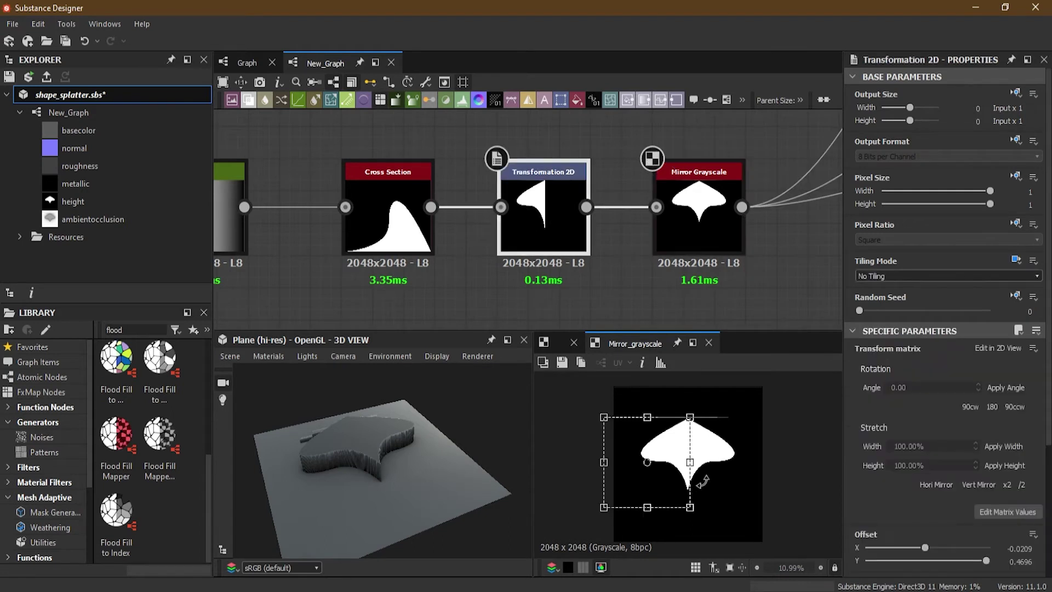
pyautogui.moveTo(672, 465)
pyautogui.mouseDown()
pyautogui.moveTo(682, 466)
pyautogui.moveTo(664, 465)
pyautogui.moveTo(673, 463)
pyautogui.mouseUp()
pyautogui.moveTo(692, 507); pyautogui.dragTo(658, 531)
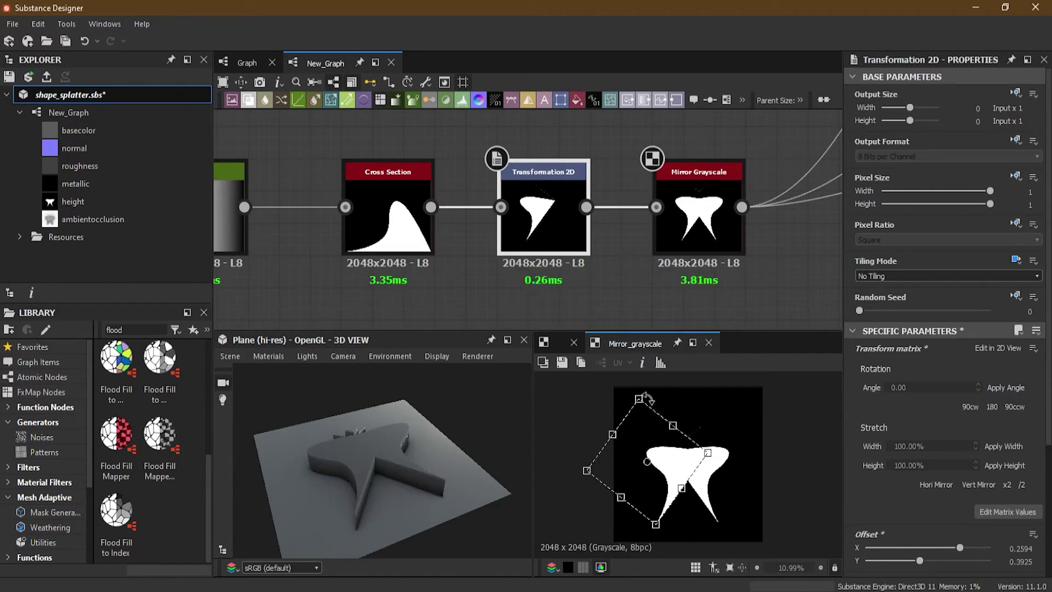
pyautogui.moveTo(639, 398); pyautogui.dragTo(640, 363)
pyautogui.moveTo(684, 455); pyautogui.dragTo(684, 460)
pyautogui.moveTo(443, 470); pyautogui.dragTo(323, 521)
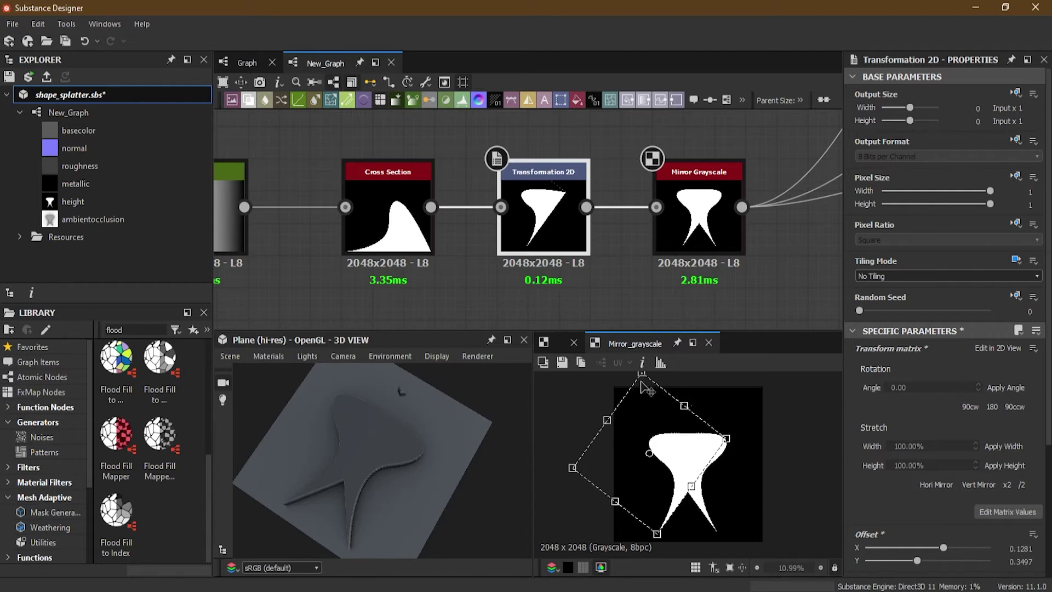
# - Insert a Histogram Scan node after the Mirror Grayscale
pyautogui.click(696, 221)
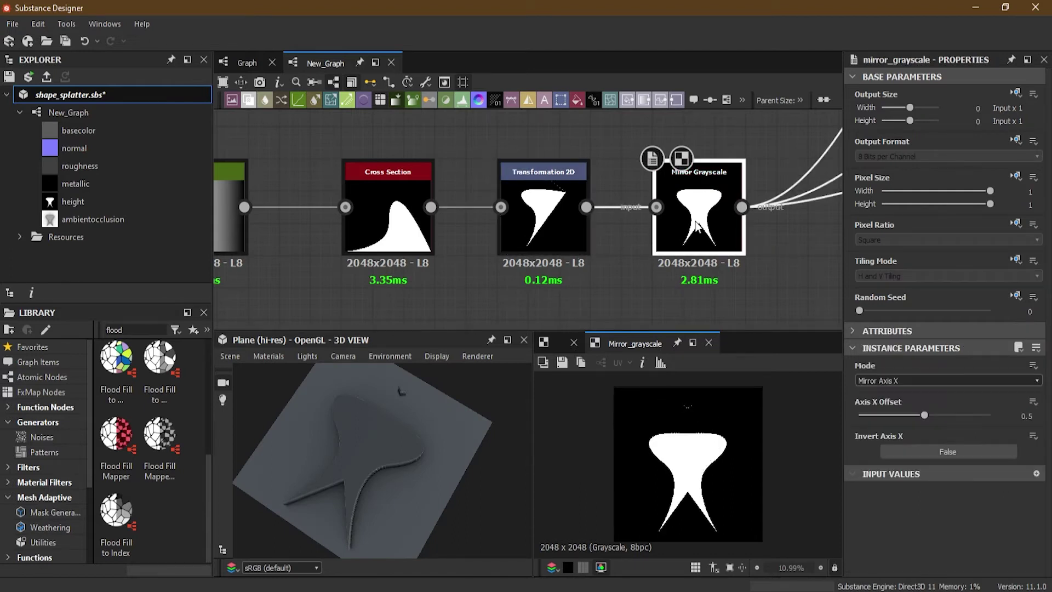
pyautogui.press('space')
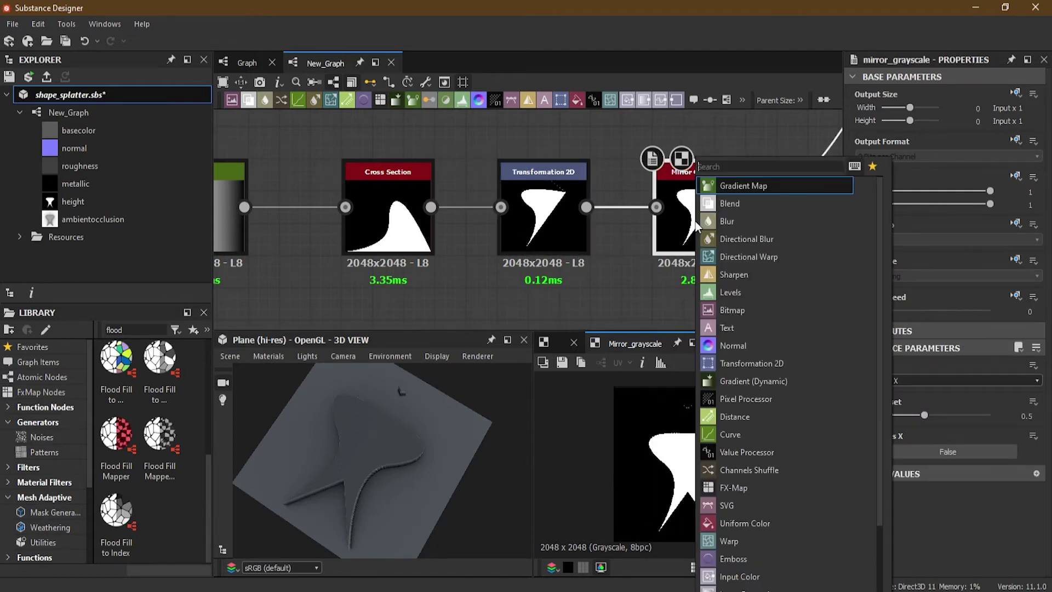
pyautogui.write('his')
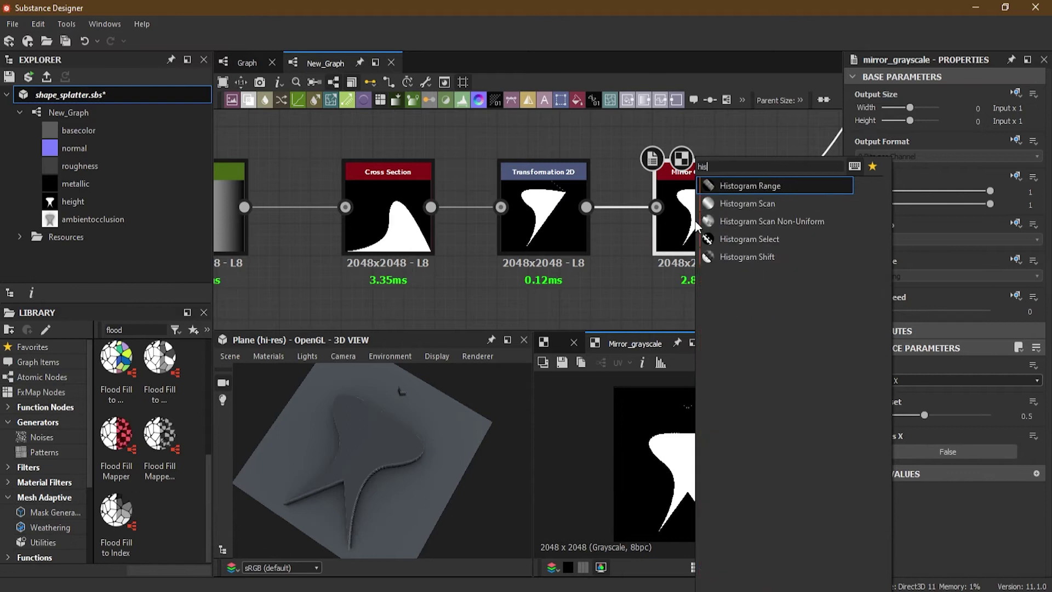
pyautogui.click(748, 204)
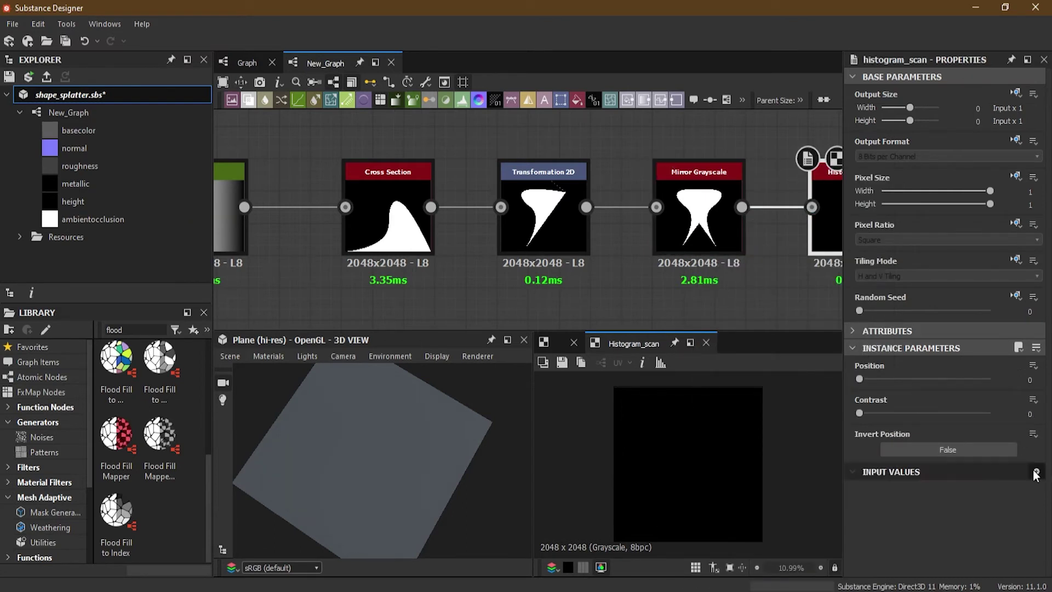
# - Set the Histogram Scan's position to 0.06 and its contrast to 1, checking the shape in the 3D view
pyautogui.moveTo(860, 414); pyautogui.dragTo(990, 414)
pyautogui.moveTo(860, 380)
pyautogui.mouseDown()
pyautogui.moveTo(905, 378)
pyautogui.moveTo(866, 378)
pyautogui.mouseUp()
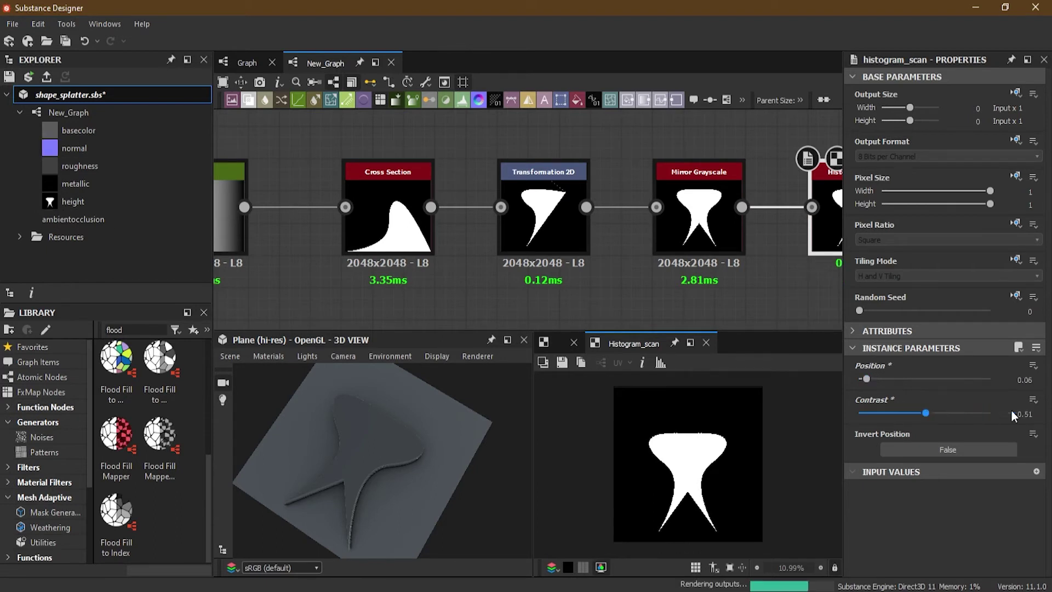
pyautogui.moveTo(477, 445); pyautogui.dragTo(403, 453)
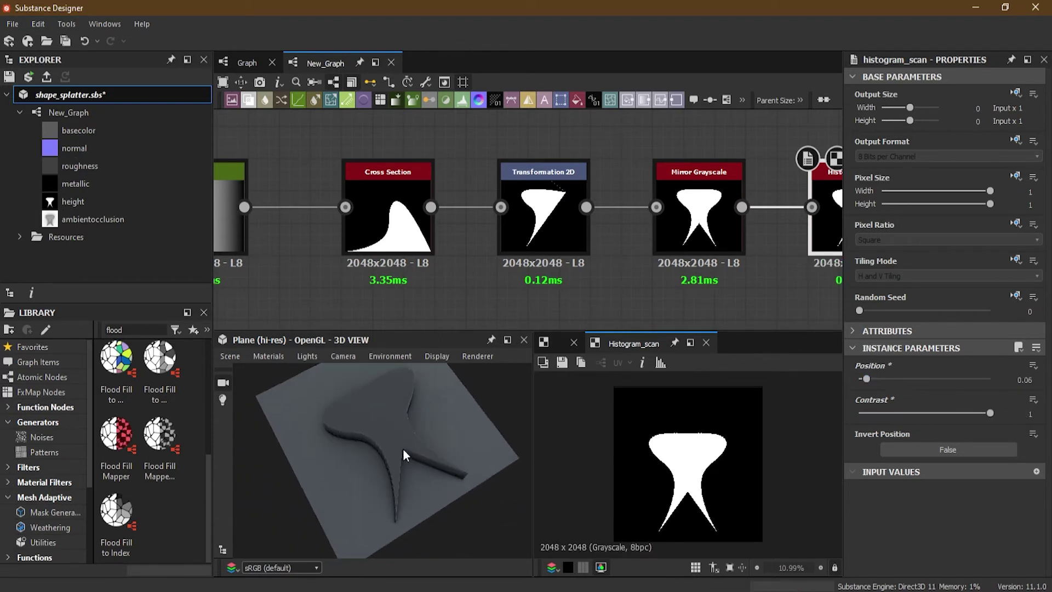
# - Reposition the Transformation 2D shape to an offset of about 0.079, 0.4444, checking the mirrored result in the 3D view
pyautogui.click(573, 235)
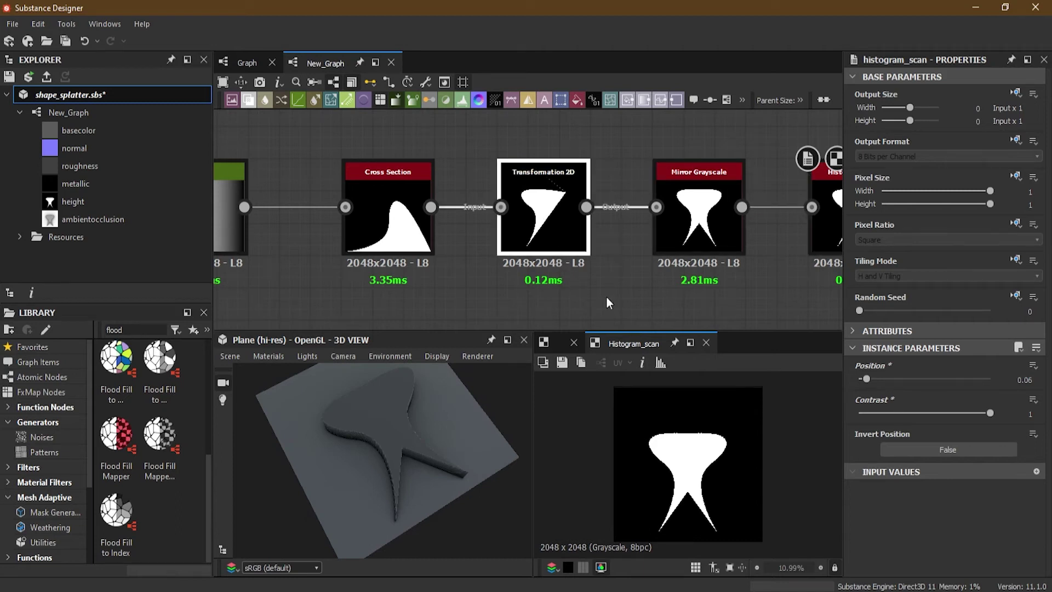
pyautogui.moveTo(683, 462); pyautogui.dragTo(681, 452)
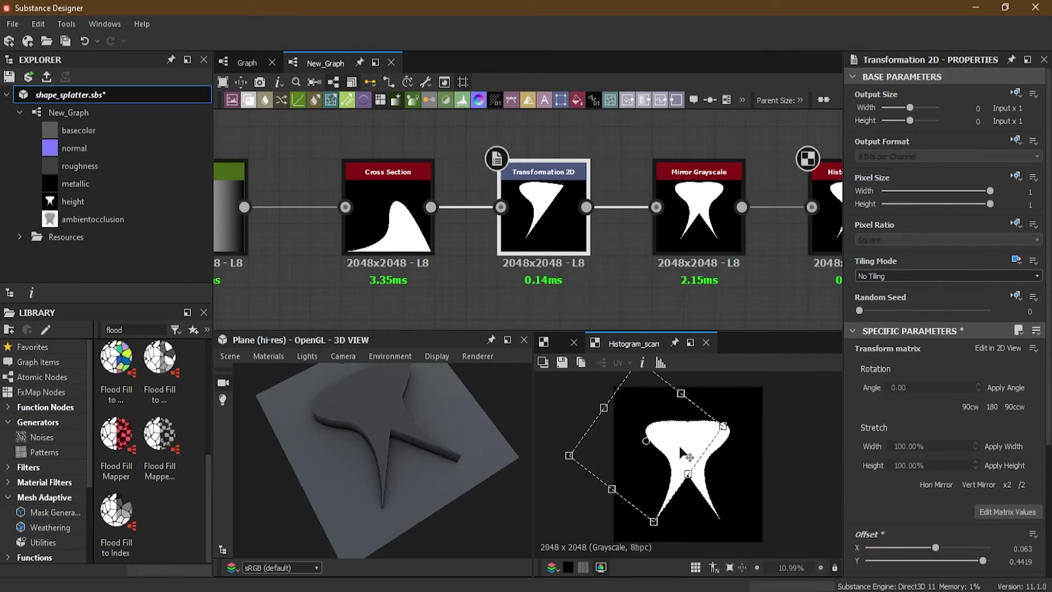
pyautogui.moveTo(370, 449); pyautogui.dragTo(414, 464)
pyautogui.moveTo(665, 435)
pyautogui.mouseDown()
pyautogui.moveTo(648, 439)
pyautogui.moveTo(659, 441)
pyautogui.mouseUp()
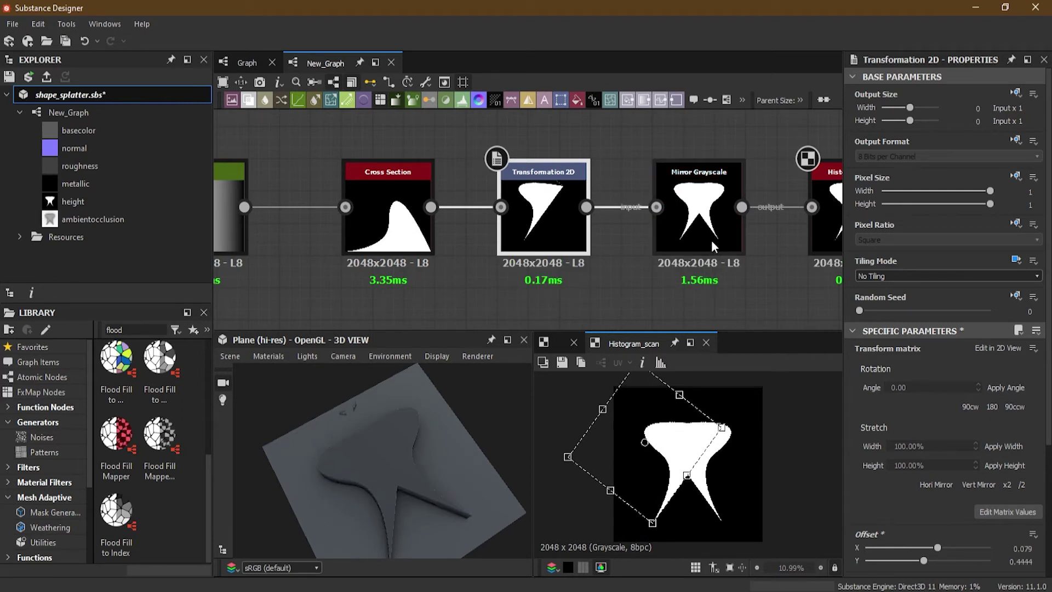
# - Set the Histogram Scan's position to 0.01 and nudge the Transformation 2D shape slightly
pyautogui.click(816, 229)
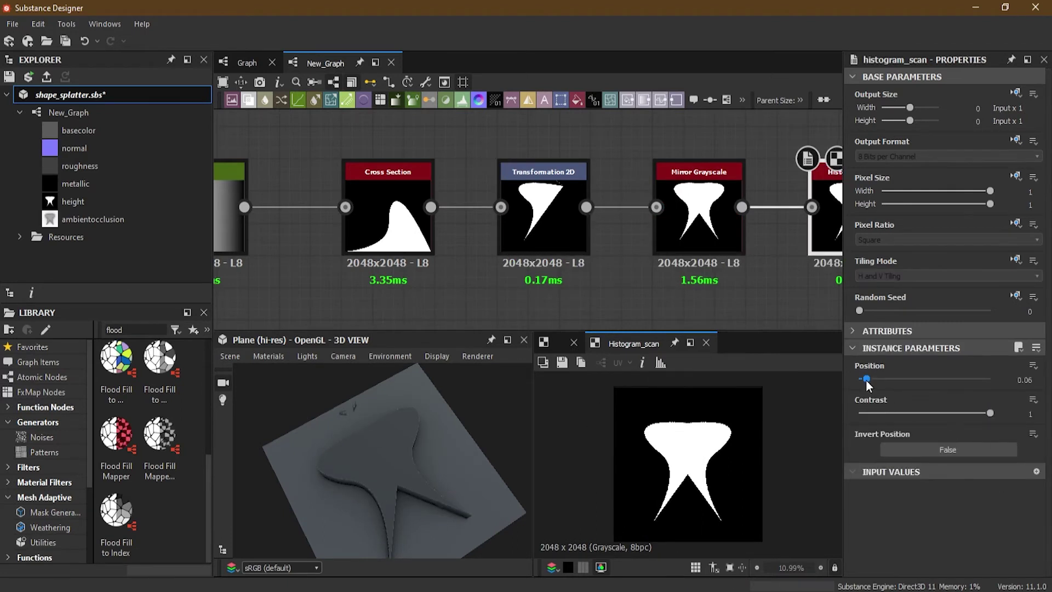
pyautogui.moveTo(866, 380); pyautogui.dragTo(862, 384)
pyautogui.write('1')
pyautogui.press('Return')
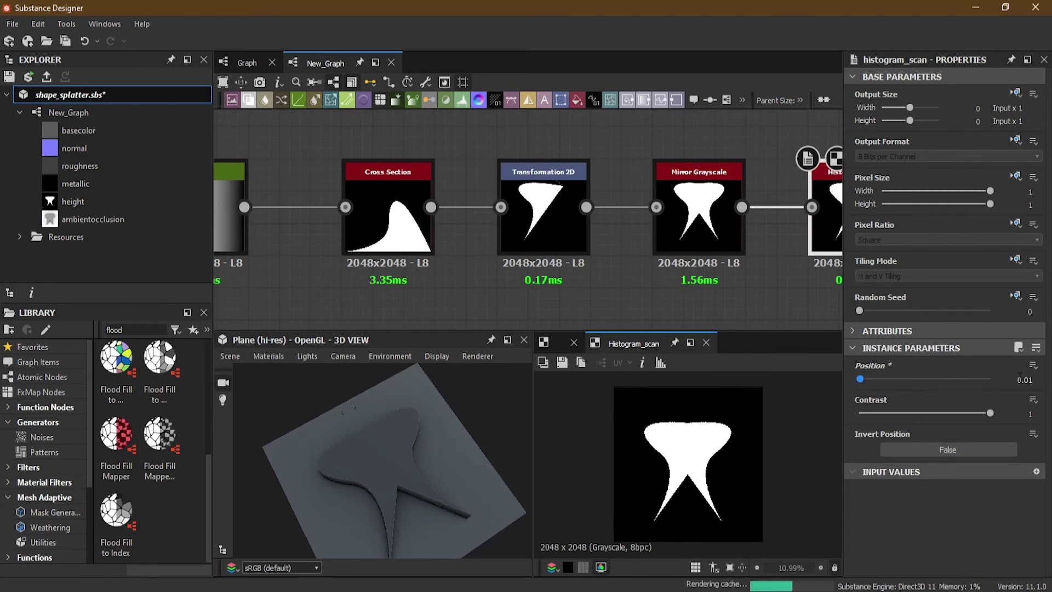
pyautogui.click(541, 226)
pyautogui.moveTo(686, 451); pyautogui.dragTo(687, 453)
# - In the Curve node, add a dip point at about 0.67, 0.30, shift the middle point to about 0.42 and pull its lower handle down
pyautogui.moveTo(486, 285); pyautogui.dragTo(531, 266, button='middle')
pyautogui.click(435, 203)
pyautogui.click(271, 206)
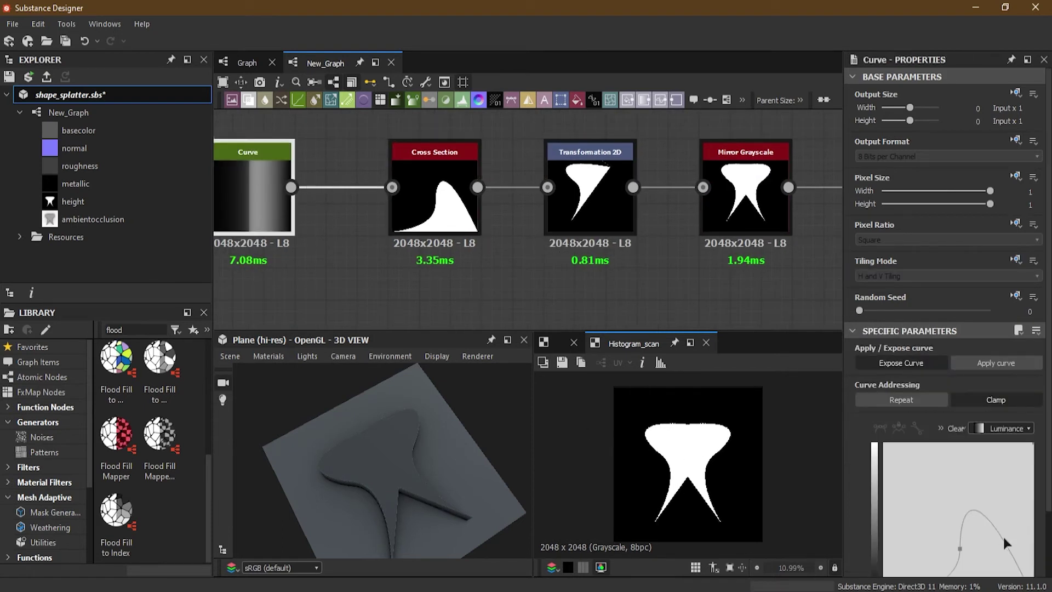
pyautogui.scroll(-2, 1019, 488)
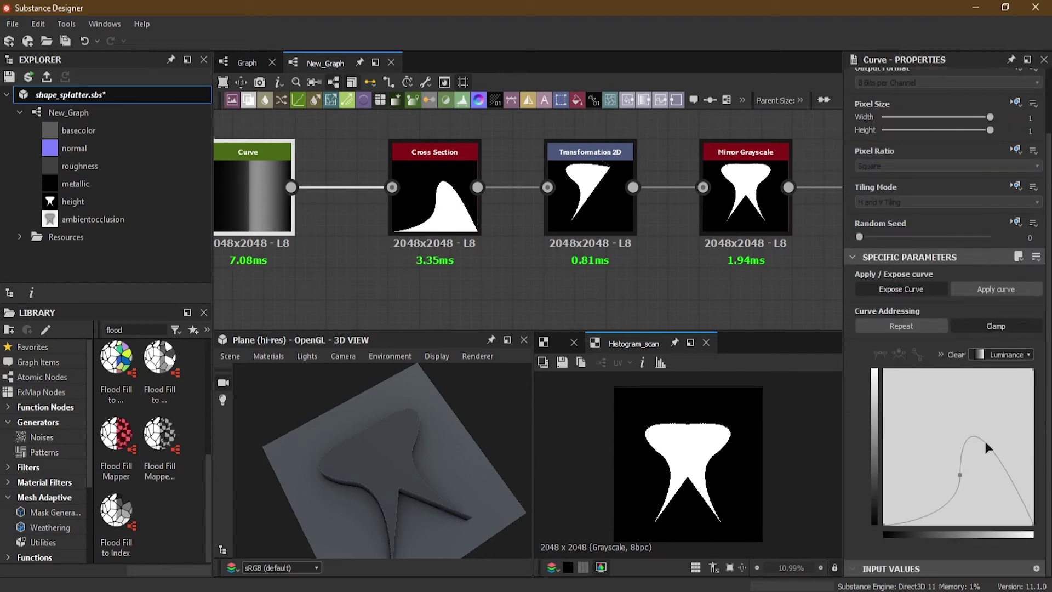
pyautogui.moveTo(987, 445); pyautogui.dragTo(985, 478)
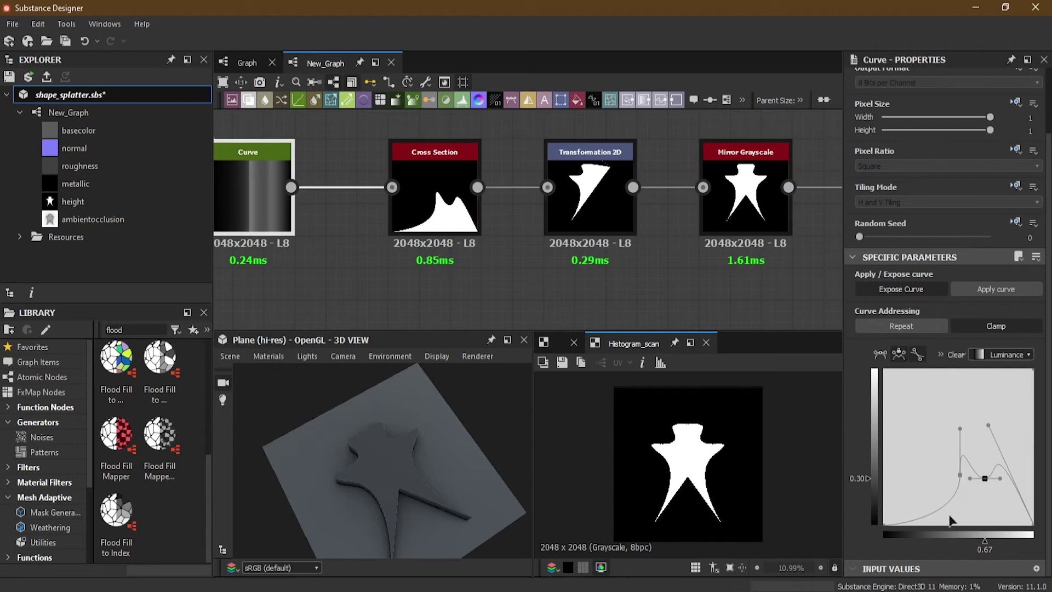
pyautogui.moveTo(960, 430)
pyautogui.mouseDown()
pyautogui.moveTo(946, 408)
pyautogui.moveTo(949, 442)
pyautogui.mouseUp()
pyautogui.moveTo(959, 478); pyautogui.dragTo(948, 515)
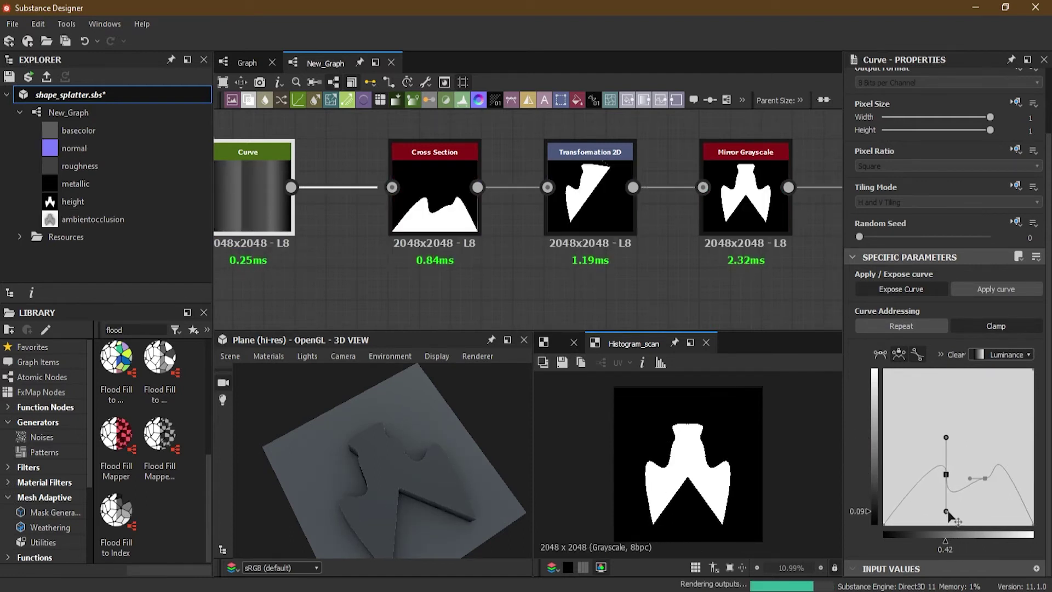
# - Lower the curve's dip point to about 0.64, 0.22, tilt its tangent, and raise a peak on the right slope with a point at about 0.80, 0.39
pyautogui.moveTo(984, 479); pyautogui.dragTo(980, 493)
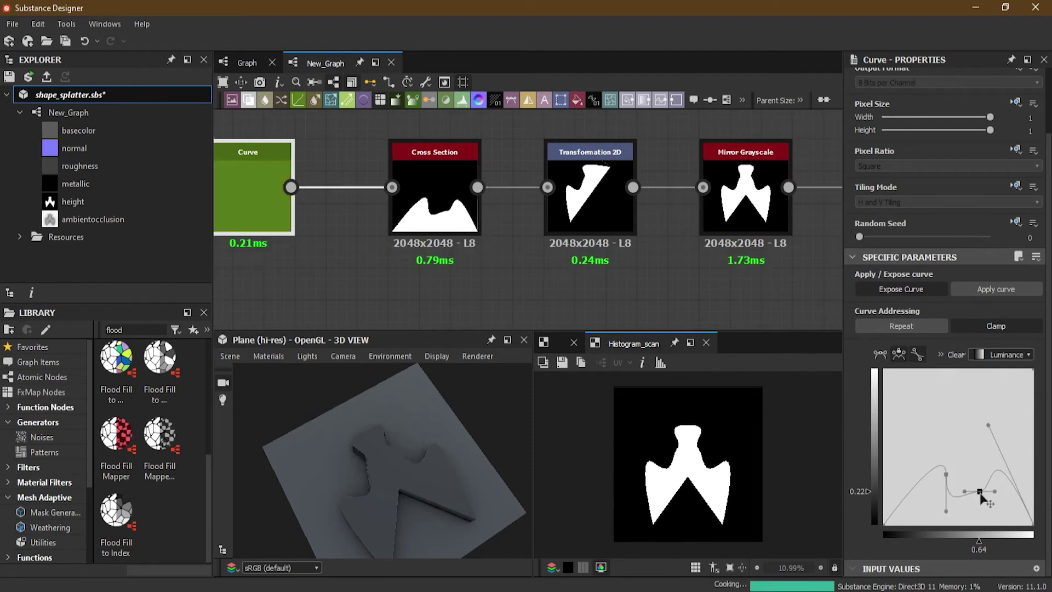
pyautogui.click(994, 493)
pyautogui.moveTo(995, 493); pyautogui.dragTo(986, 506)
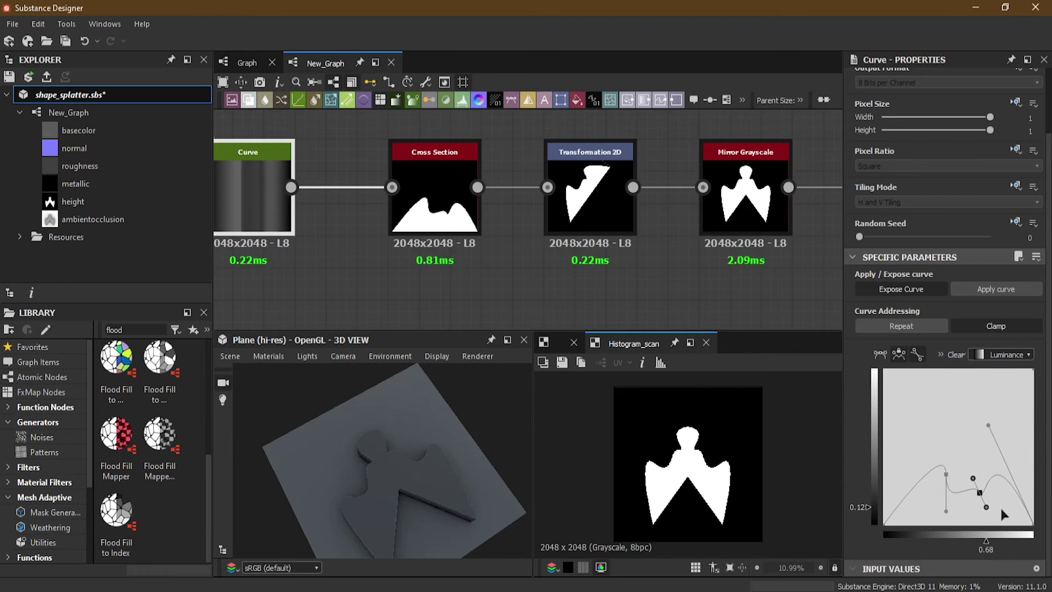
pyautogui.click(1009, 481)
pyautogui.moveTo(1009, 481)
pyautogui.mouseDown()
pyautogui.moveTo(997, 481)
pyautogui.moveTo(992, 450)
pyautogui.moveTo(1011, 443)
pyautogui.moveTo(1001, 480)
pyautogui.moveTo(1004, 464)
pyautogui.mouseUp()
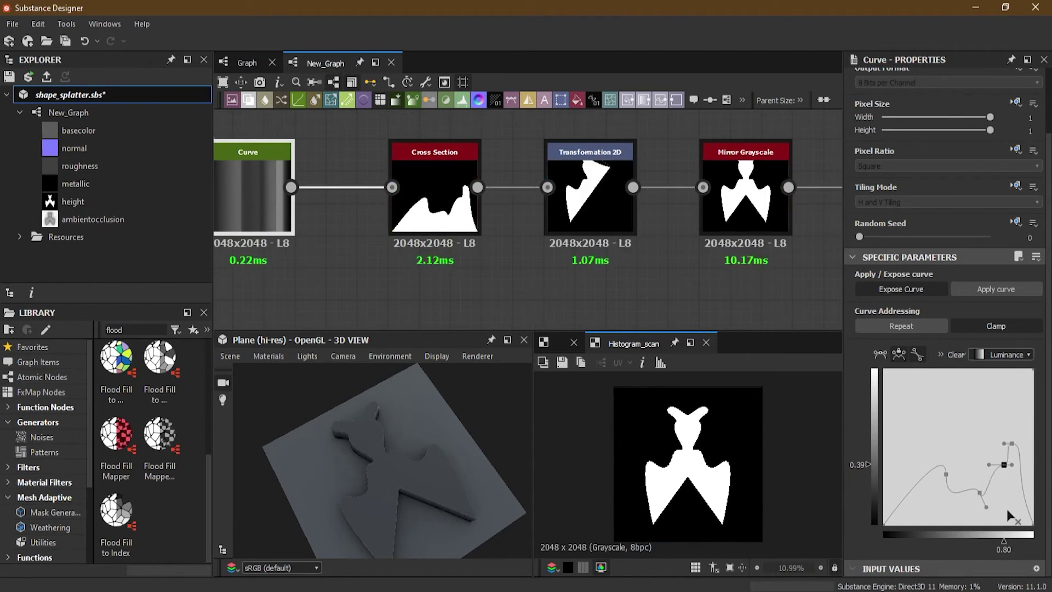
# - Move the curve's dip point to about 0.61, 0.24 and add a point at about 0.17, 0.36 on the left slope
pyautogui.moveTo(986, 507)
pyautogui.mouseDown()
pyautogui.moveTo(993, 503)
pyautogui.moveTo(986, 507)
pyautogui.mouseUp()
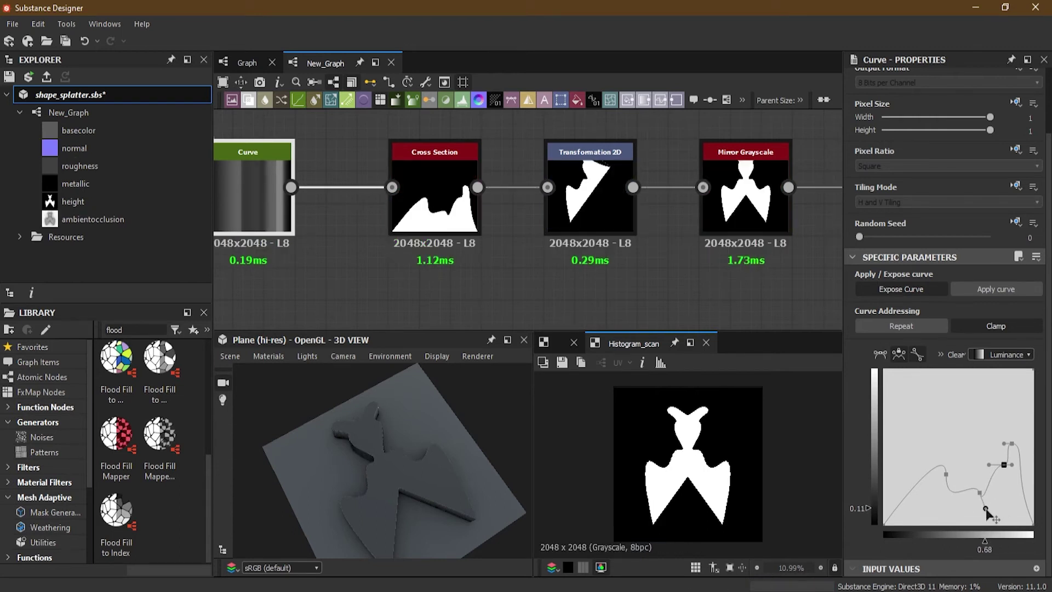
pyautogui.moveTo(979, 493); pyautogui.dragTo(975, 487)
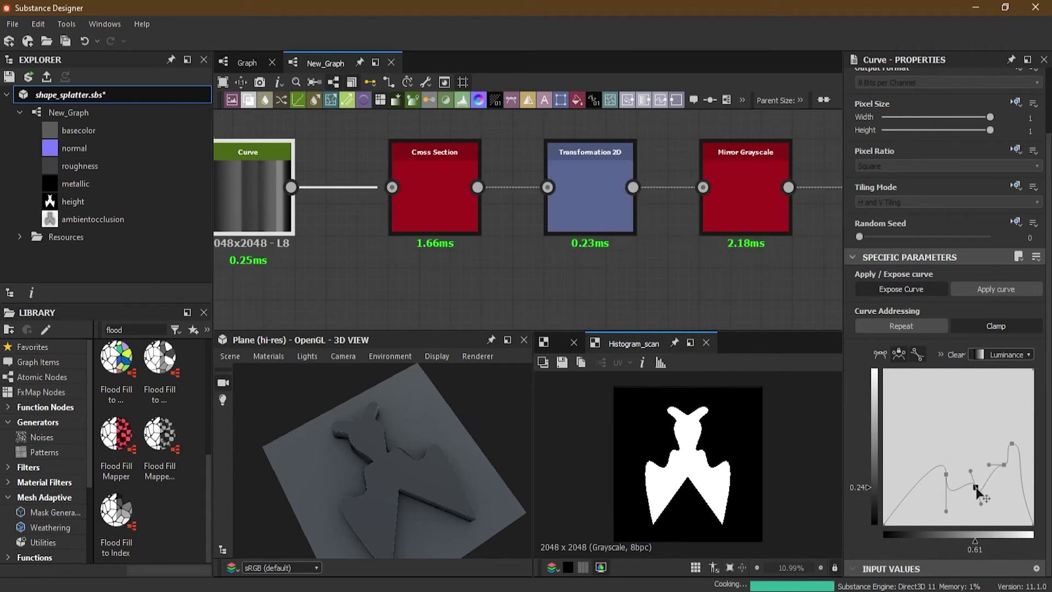
pyautogui.moveTo(914, 485); pyautogui.dragTo(910, 469)
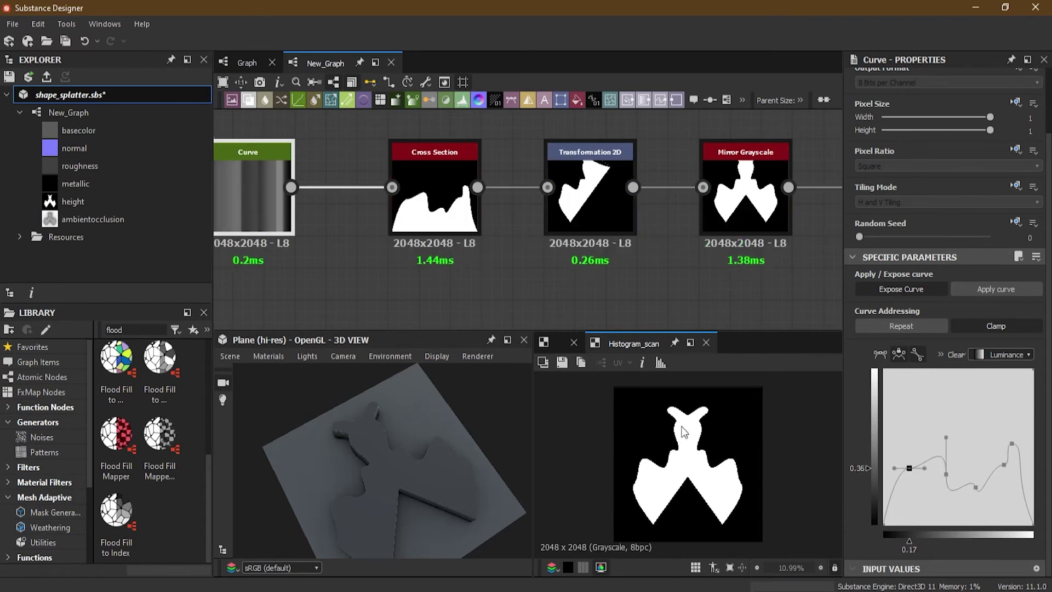
pyautogui.moveTo(424, 467)
pyautogui.mouseDown()
pyautogui.moveTo(398, 487)
pyautogui.moveTo(396, 505)
pyautogui.moveTo(413, 467)
pyautogui.moveTo(414, 485)
pyautogui.mouseUp()
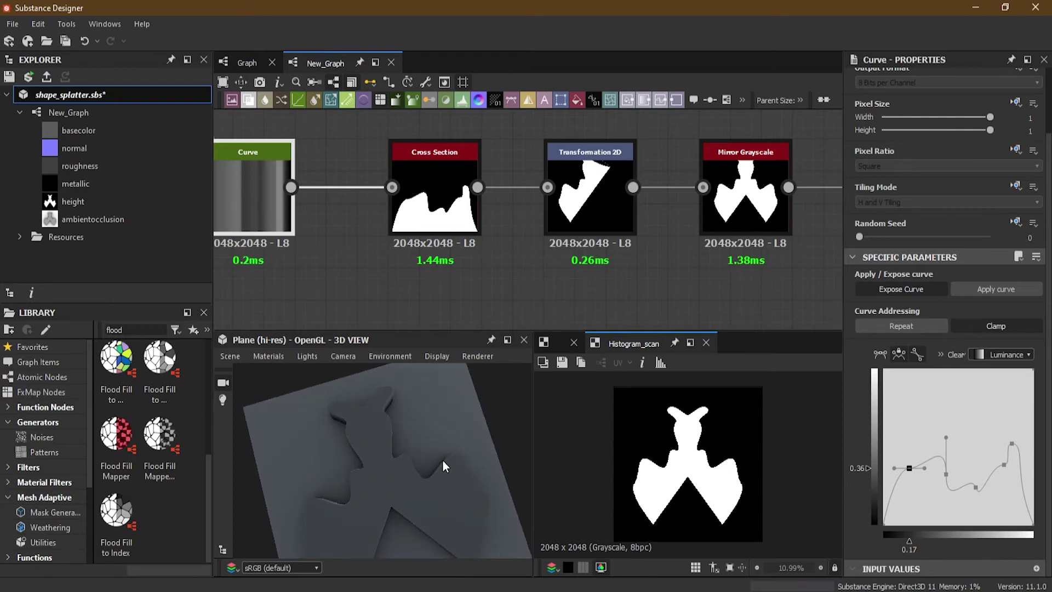
# - Insert an Invert Grayscale node after the Histogram Scan and check the sunken shape in the 3D view
pyautogui.scroll(-3, 634, 251)
pyautogui.moveTo(634, 251); pyautogui.dragTo(475, 270, button='middle')
pyautogui.scroll(2, 627, 223)
pyautogui.click(554, 238)
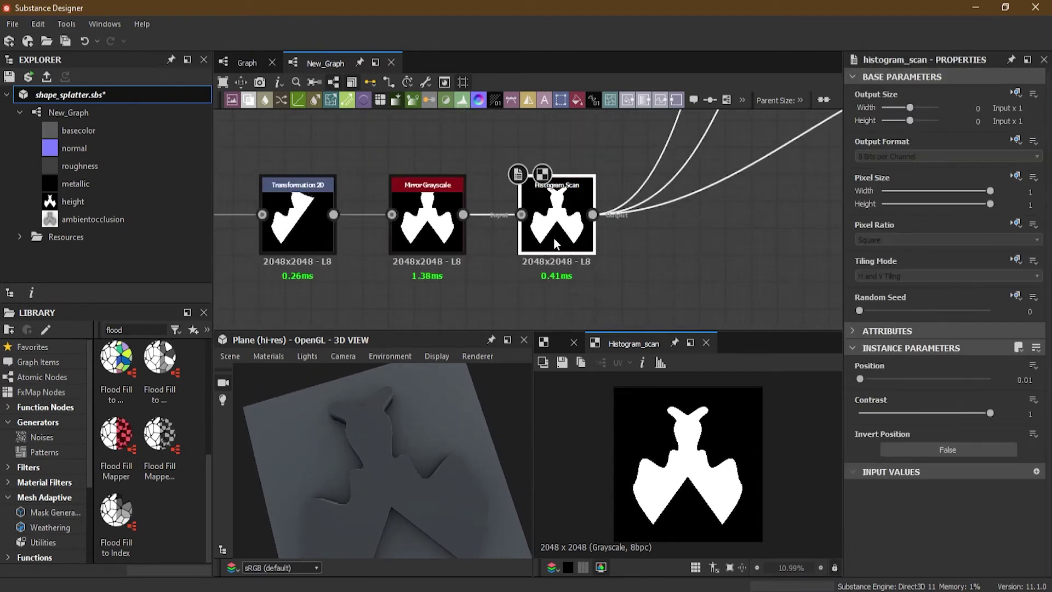
pyautogui.press('space')
pyautogui.write('inver')
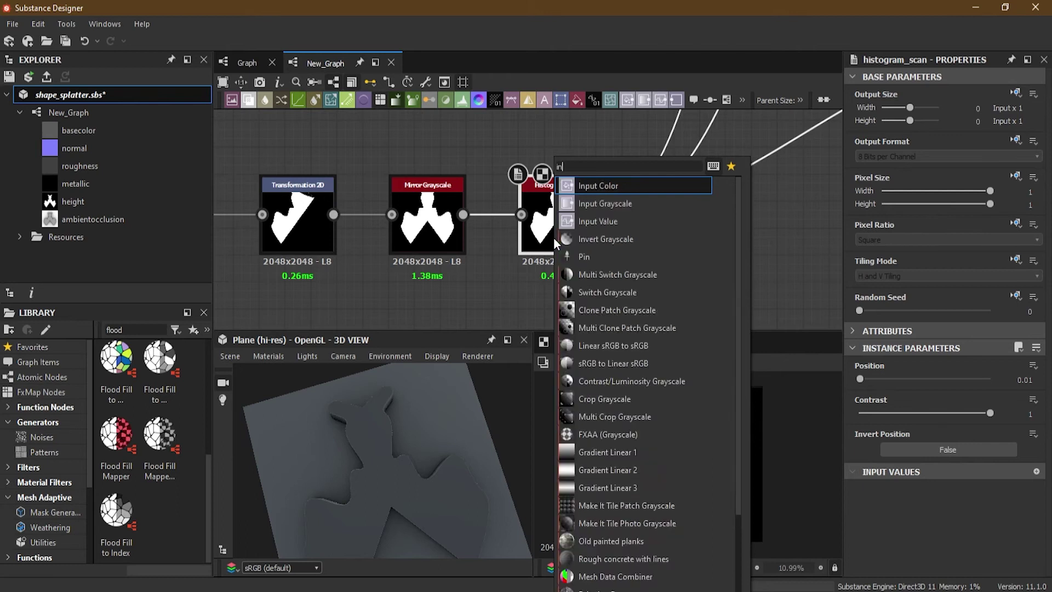
pyautogui.click(605, 186)
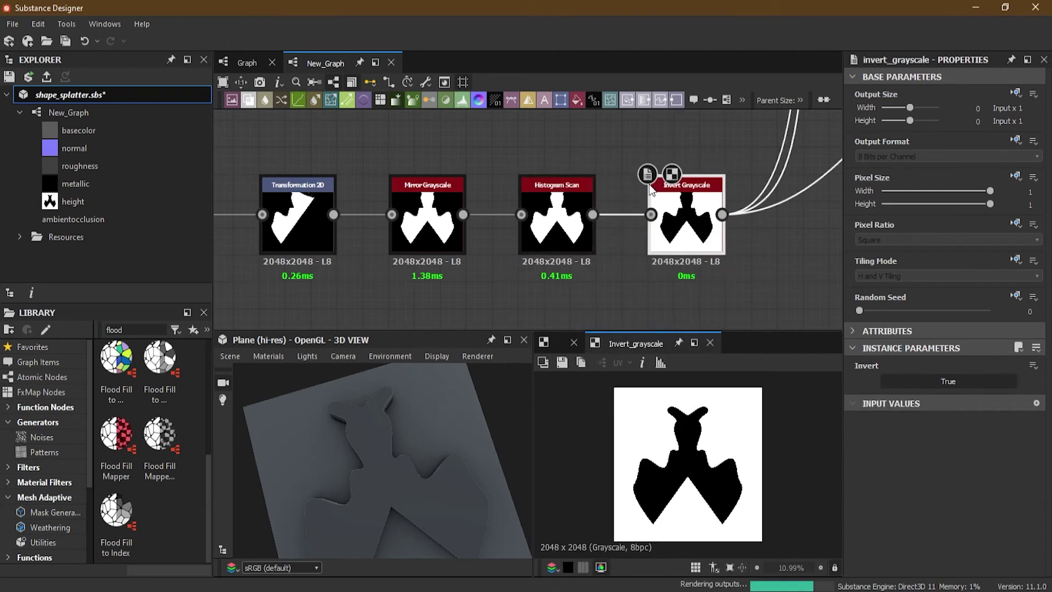
pyautogui.moveTo(368, 498); pyautogui.dragTo(405, 482)
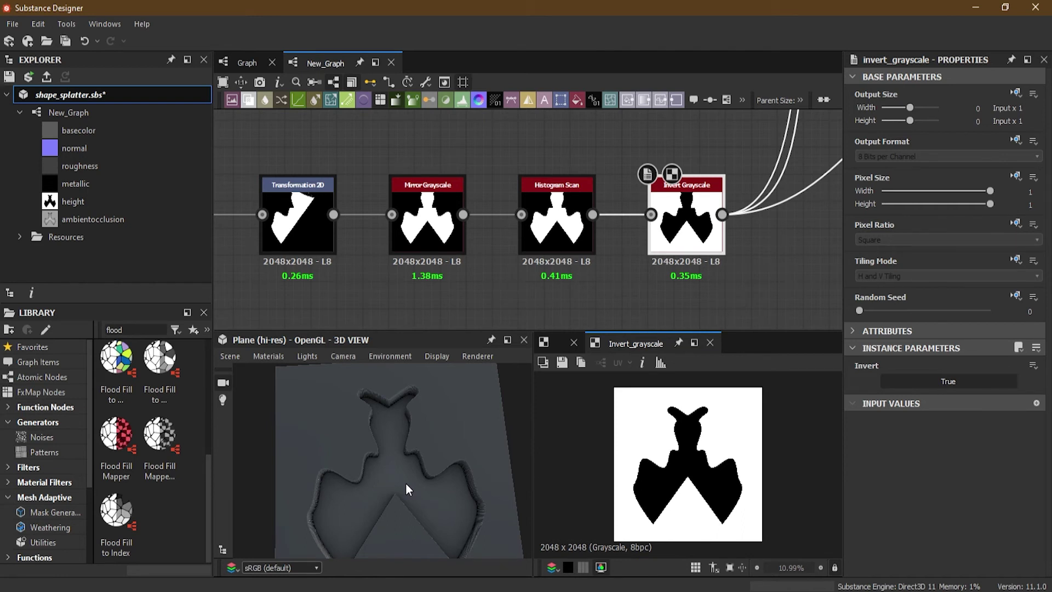
# - Review the Perlin Noise and Tile Generator node chains that feed their Cross Section nodes
pyautogui.scroll(-5, 735, 190)
pyautogui.moveTo(754, 206); pyautogui.dragTo(631, 245, button='middle')
pyautogui.scroll(-3, 630, 285)
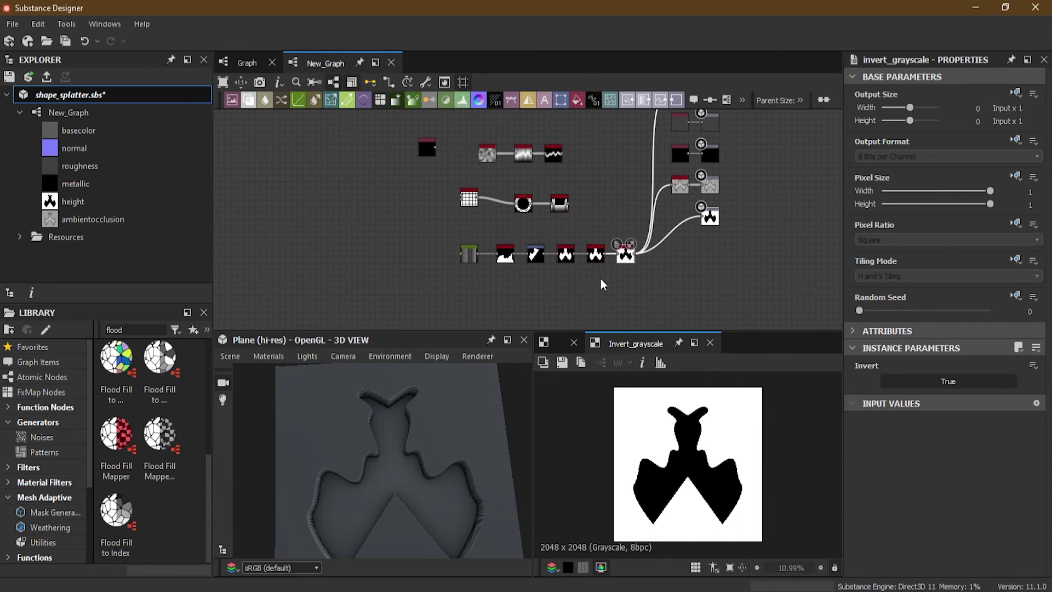
pyautogui.scroll(3, 532, 159)
pyautogui.moveTo(534, 160); pyautogui.dragTo(542, 194, button='middle')
pyautogui.scroll(3, 441, 143)
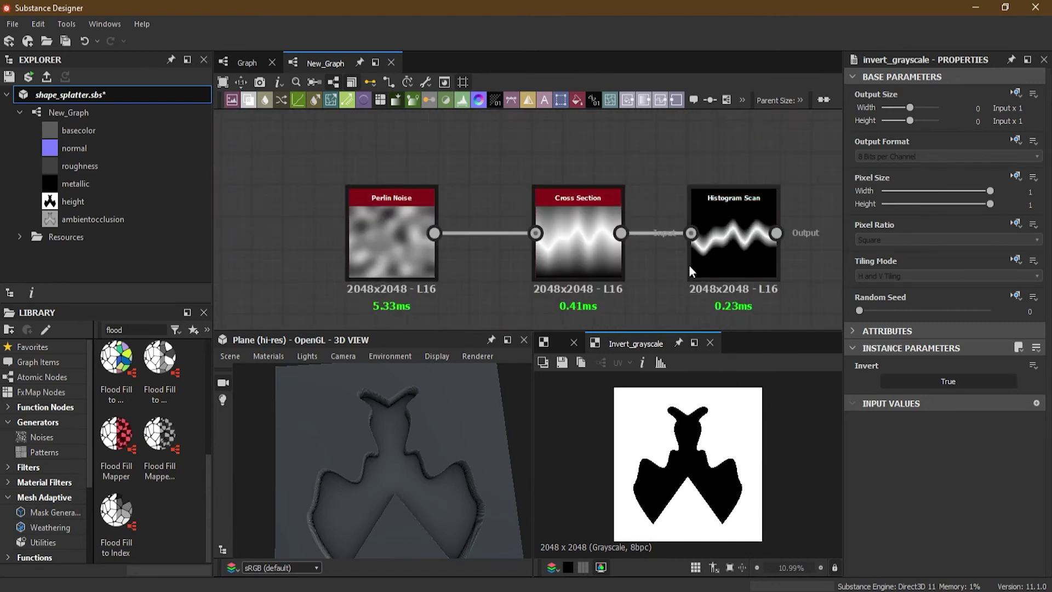
pyautogui.moveTo(669, 284); pyautogui.dragTo(666, 153, button='middle')
pyautogui.scroll(-2, 629, 237)
pyautogui.moveTo(629, 238); pyautogui.dragTo(632, 189, button='middle')
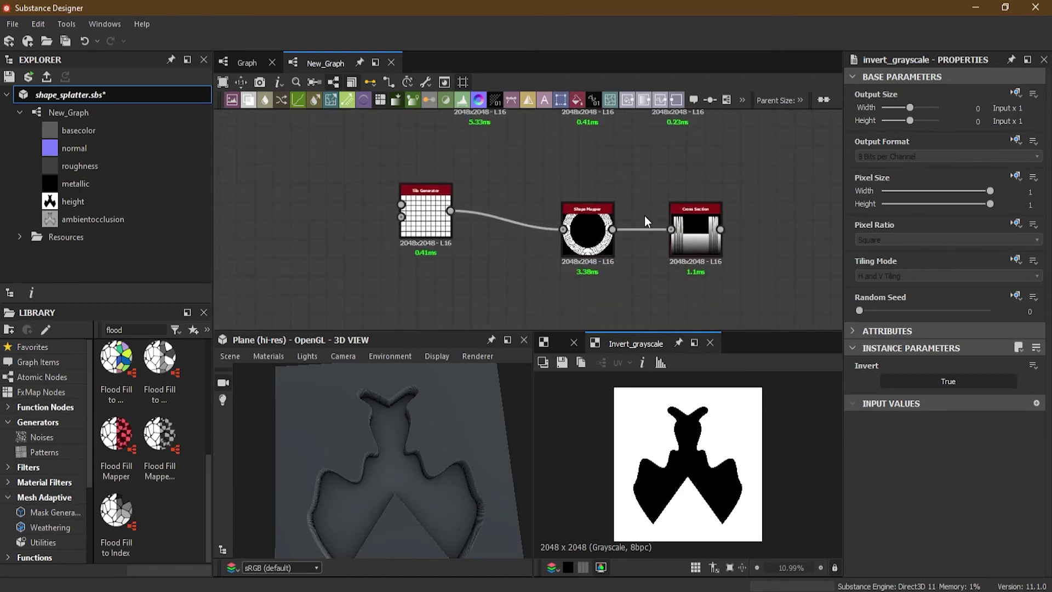
pyautogui.scroll(3, 646, 230)
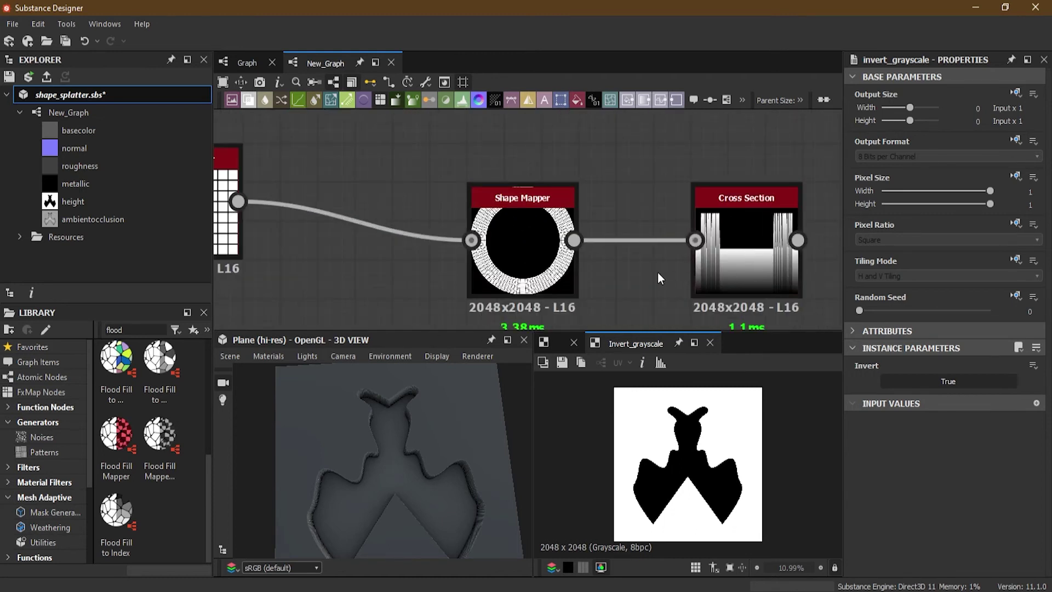
pyautogui.scroll(-2, 498, 195)
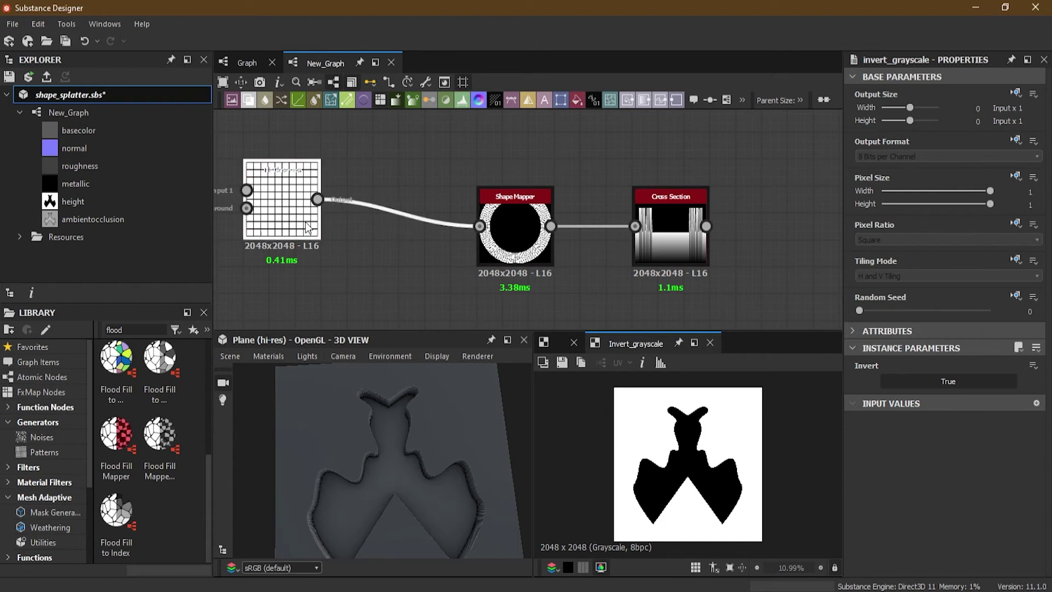
# - Move the Tile Generator node in line with the Shape Mapper and Cross Section nodes
pyautogui.moveTo(299, 216); pyautogui.dragTo(388, 240)
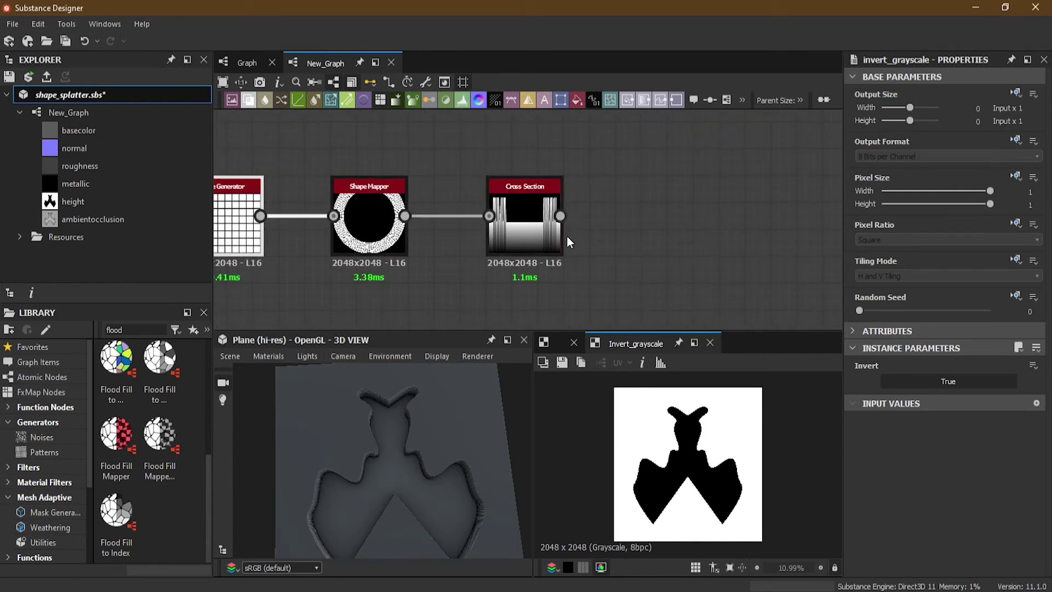
pyautogui.scroll(3, 567, 235)
pyautogui.scroll(-3, 568, 239)
pyautogui.moveTo(589, 241); pyautogui.dragTo(616, 242, button='middle')
pyautogui.scroll(2, 645, 234)
pyautogui.scroll(-3, 685, 222)
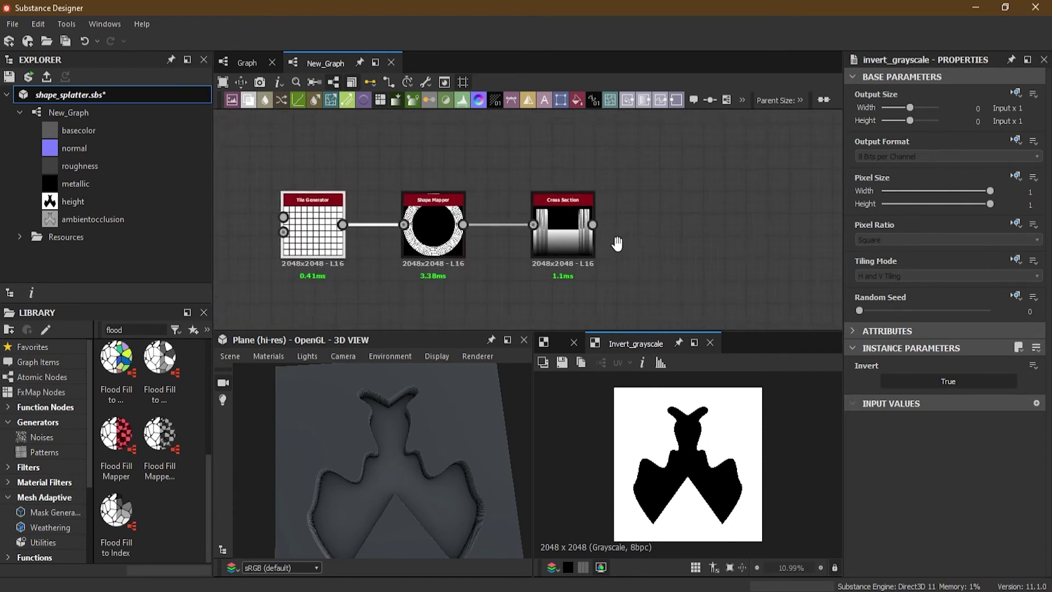
# - Add a Shape node beside the Tile Generator chain with the Disc pattern and a scale of 0.65
pyautogui.scroll(-1, 616, 243)
pyautogui.press('space')
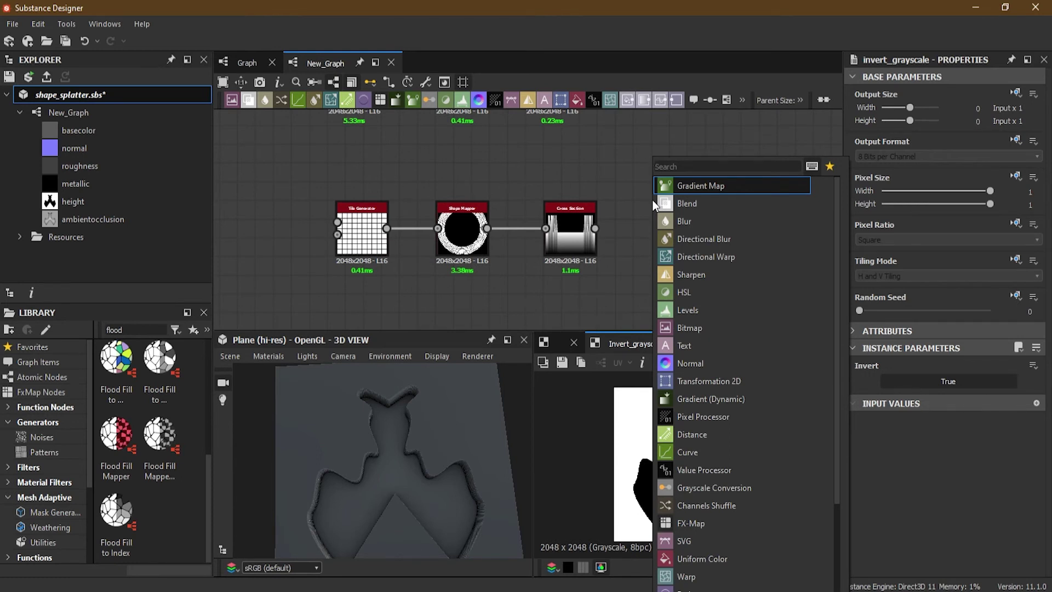
pyautogui.write('sh')
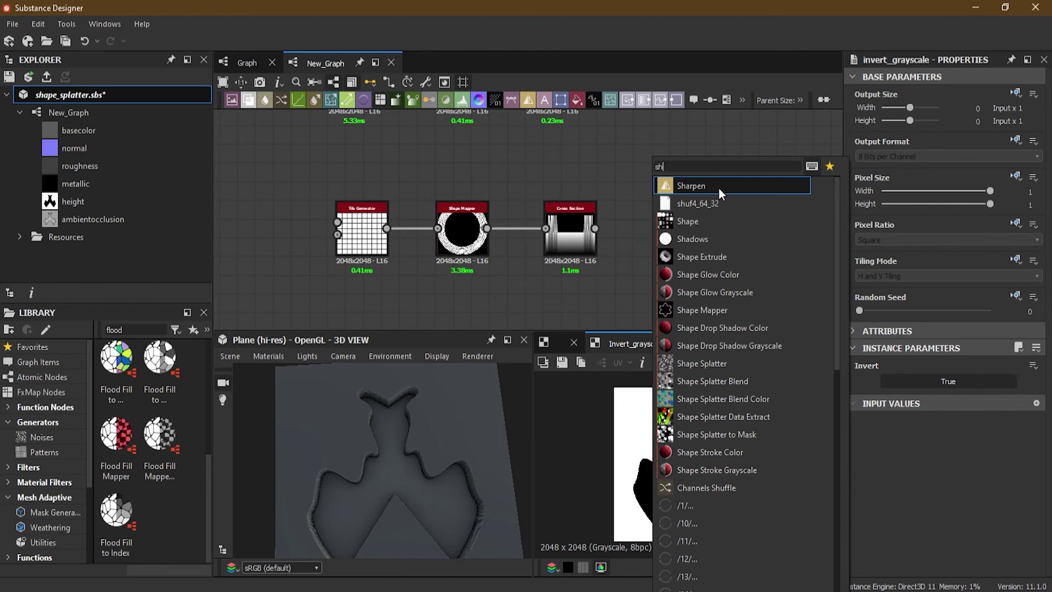
pyautogui.click(706, 219)
pyautogui.moveTo(639, 222); pyautogui.dragTo(681, 185)
pyautogui.click(948, 415)
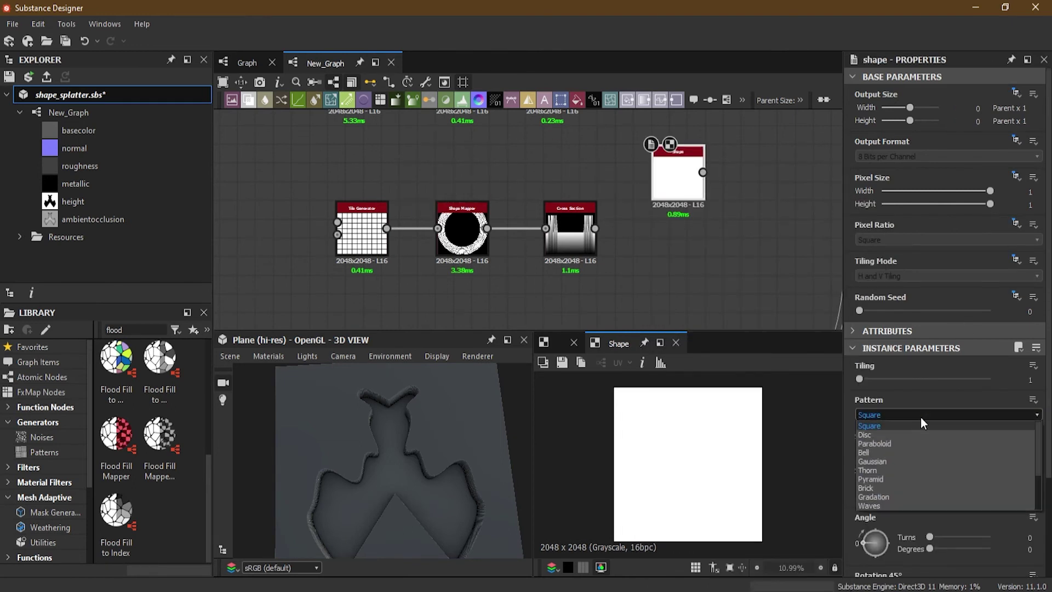
pyautogui.click(920, 435)
pyautogui.moveTo(977, 455); pyautogui.dragTo(943, 451)
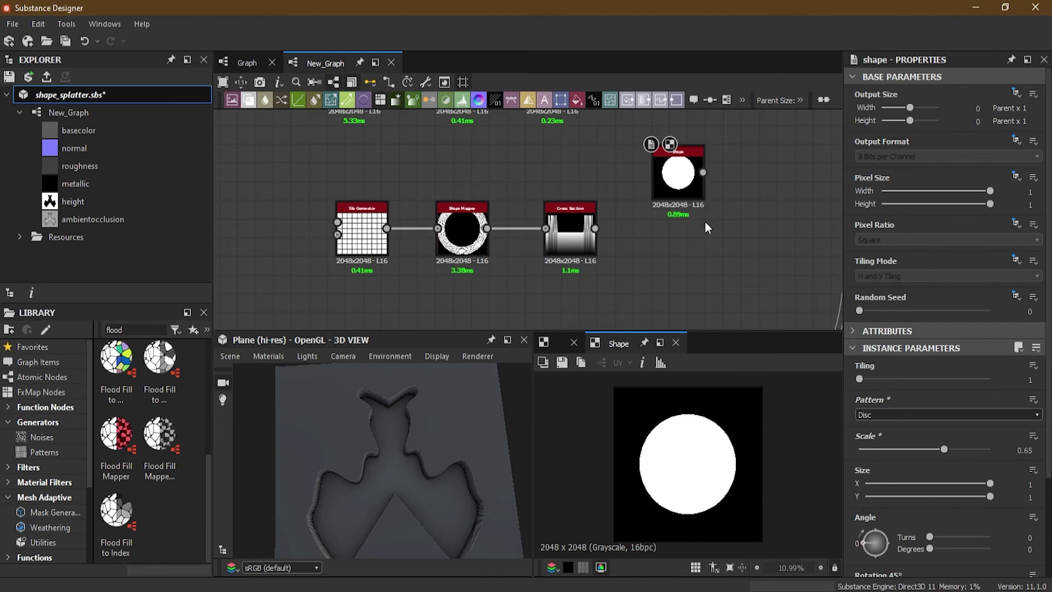
# - Add a Perlin Noise node and arrange it directly below the Shape node in an empty part of the graph
pyautogui.press('space')
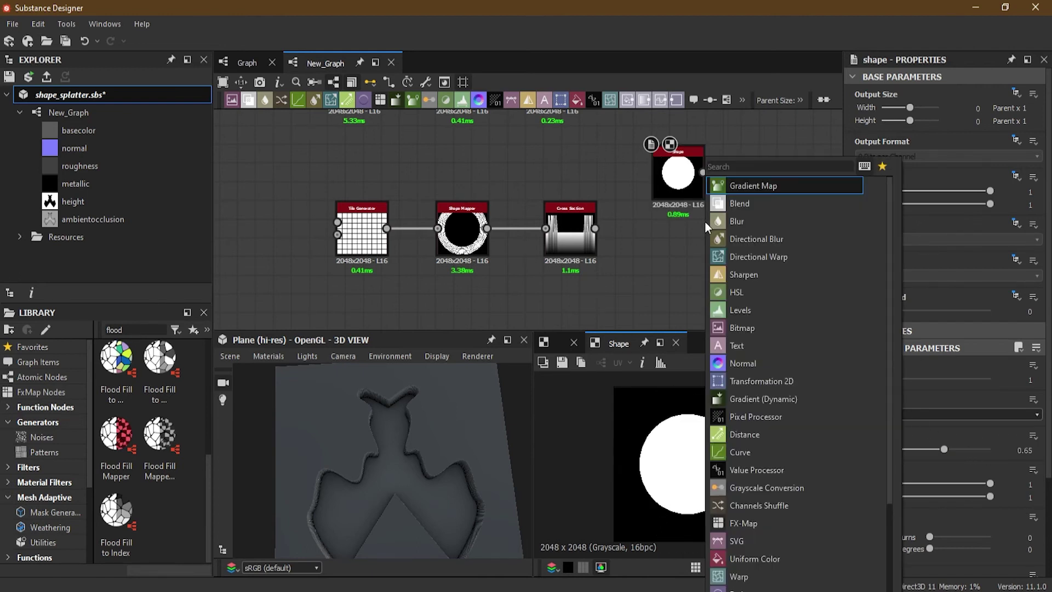
pyautogui.write('perl')
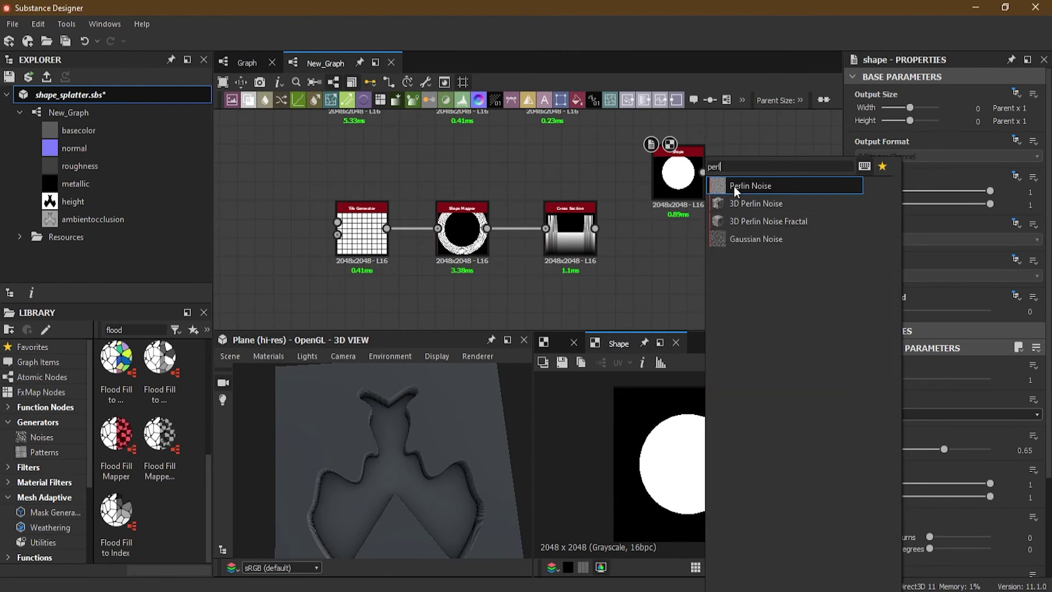
pyautogui.click(735, 186)
pyautogui.moveTo(659, 257); pyautogui.dragTo(663, 139, button='middle')
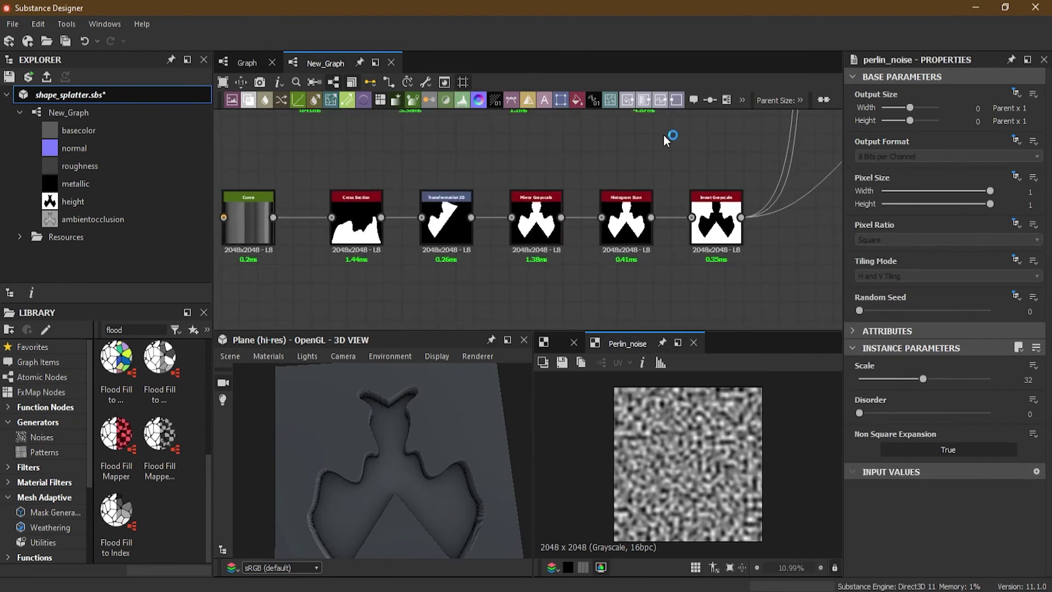
pyautogui.scroll(-3, 662, 136)
pyautogui.moveTo(661, 147); pyautogui.dragTo(635, 228)
pyautogui.scroll(3, 650, 225)
pyautogui.scroll(3, 651, 229)
pyautogui.moveTo(581, 267); pyautogui.dragTo(555, 291)
# - Add a Directional Warp node and feed it the Shape as input and the Perlin Noise as intensity map
pyautogui.press('space')
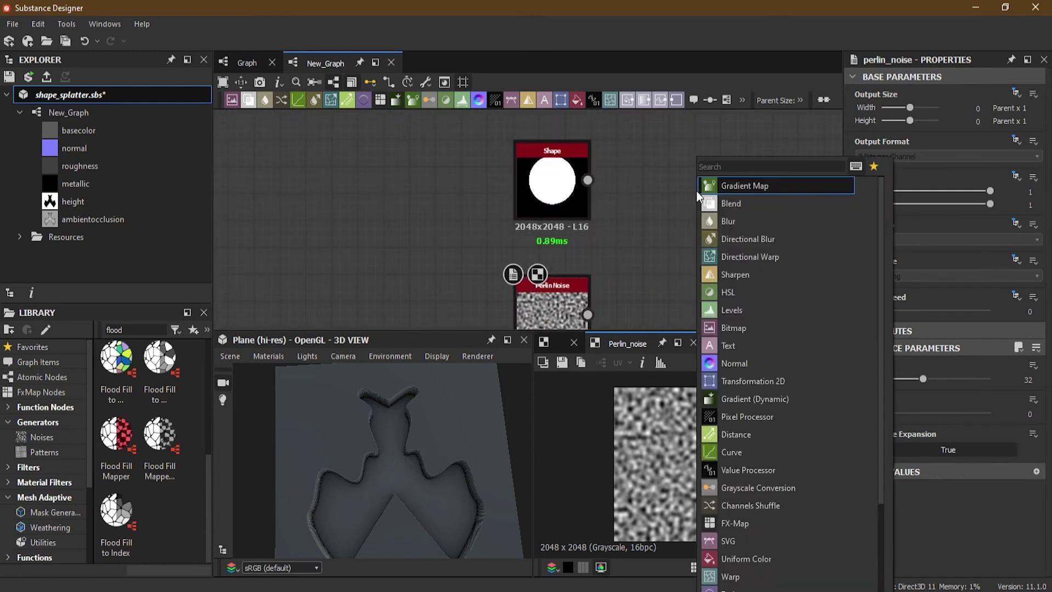
pyautogui.click(784, 258)
pyautogui.moveTo(711, 195); pyautogui.dragTo(706, 256)
pyautogui.moveTo(588, 180); pyautogui.dragTo(672, 252)
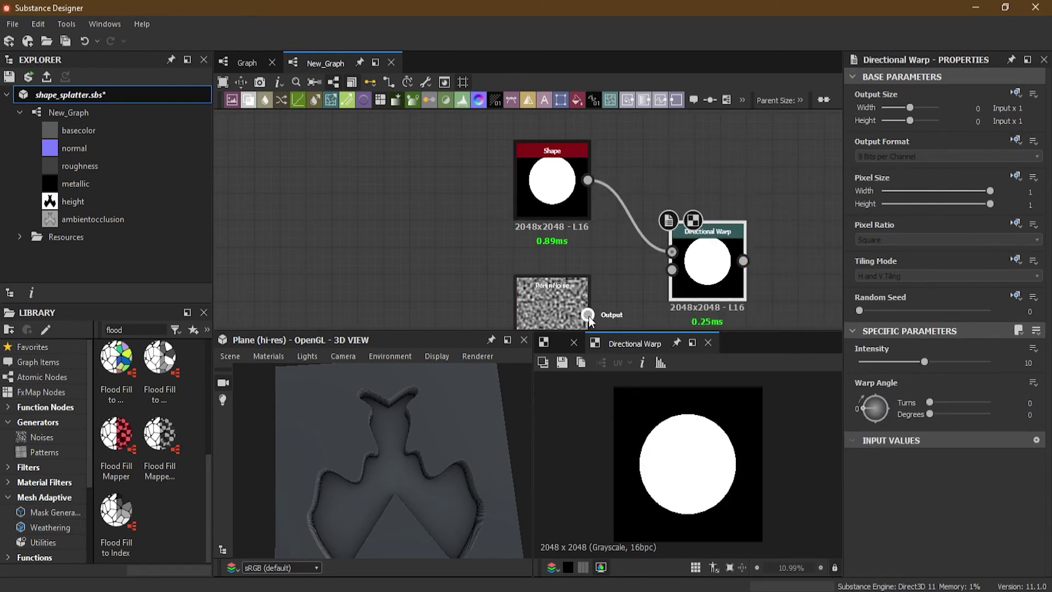
pyautogui.moveTo(588, 316); pyautogui.dragTo(671, 269)
# - Set the Directional Warp's intensity to 50 and warp angle to about -12 degrees, and the Shape's scale to about 0.52
pyautogui.moveTo(926, 361); pyautogui.dragTo(997, 360)
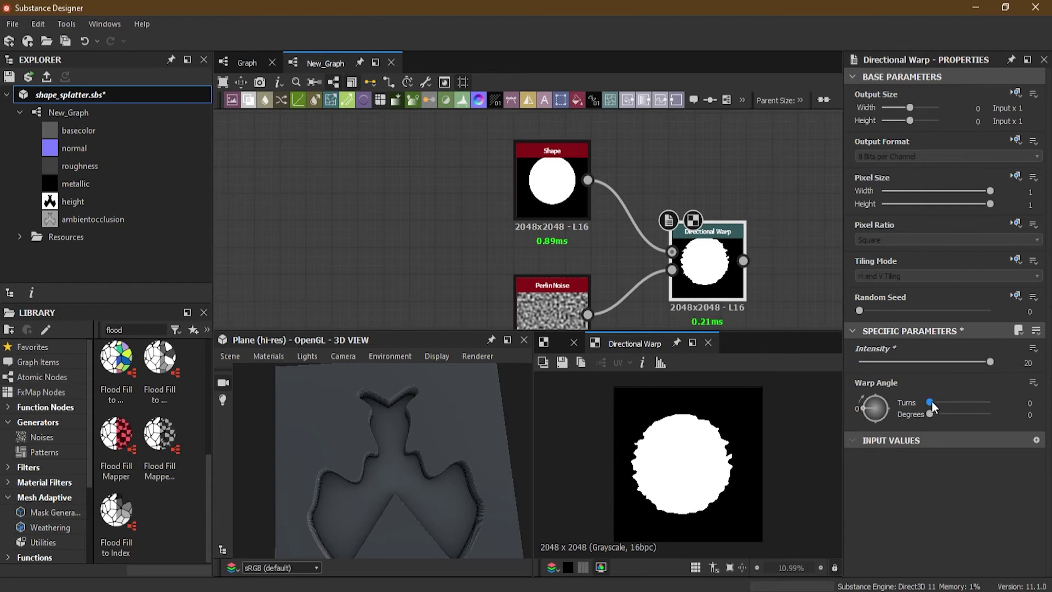
pyautogui.moveTo(863, 411); pyautogui.dragTo(873, 391)
pyautogui.doubleClick(1028, 363)
pyautogui.write('50')
pyautogui.press('Return')
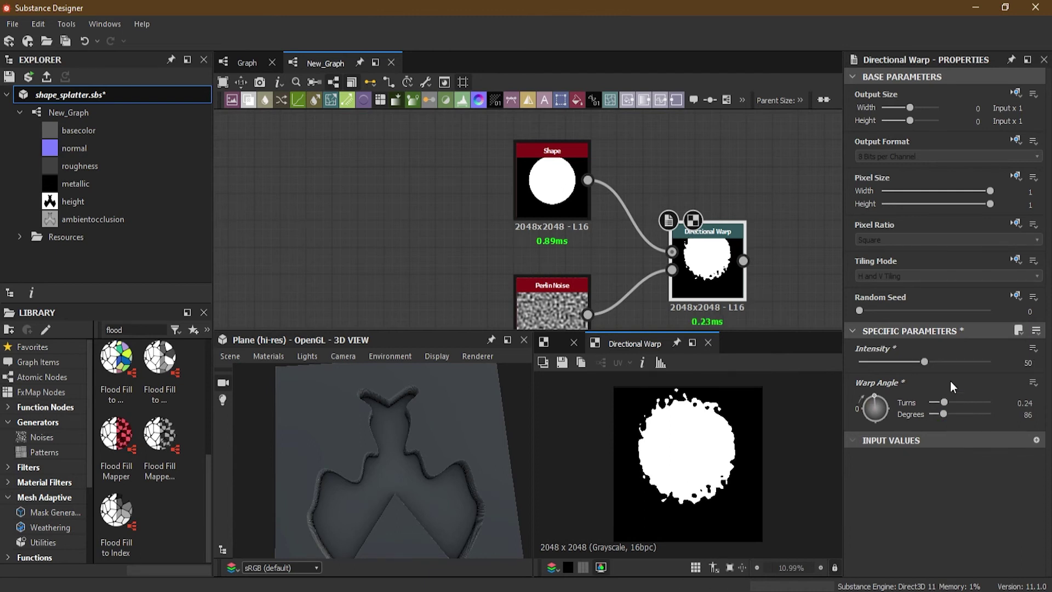
pyautogui.moveTo(871, 396)
pyautogui.mouseDown()
pyautogui.moveTo(846, 455)
pyautogui.moveTo(864, 402)
pyautogui.moveTo(860, 411)
pyautogui.mouseUp()
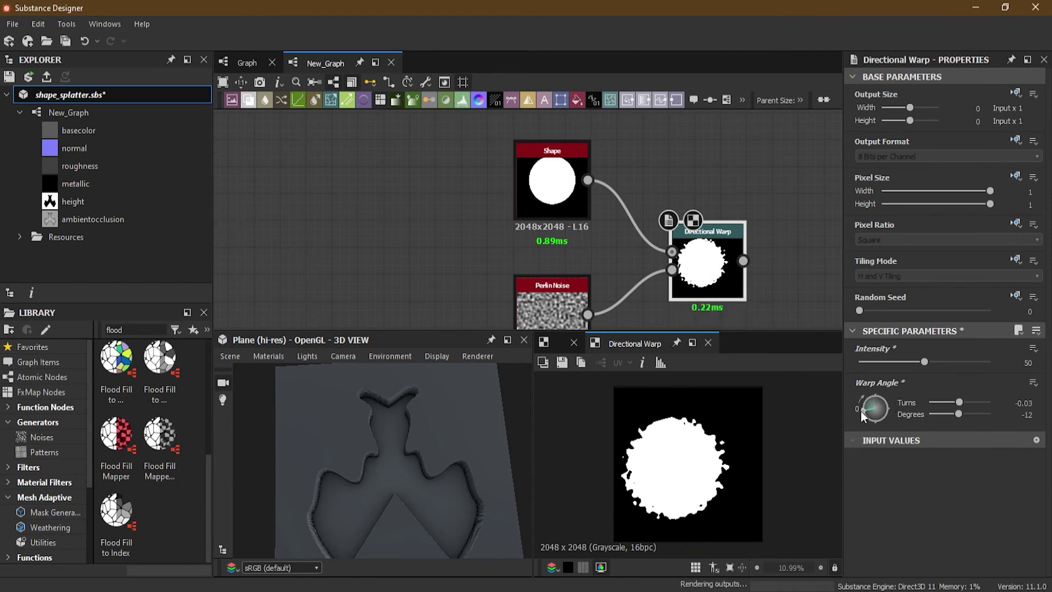
pyautogui.click(582, 215)
pyautogui.moveTo(938, 452); pyautogui.dragTo(926, 451)
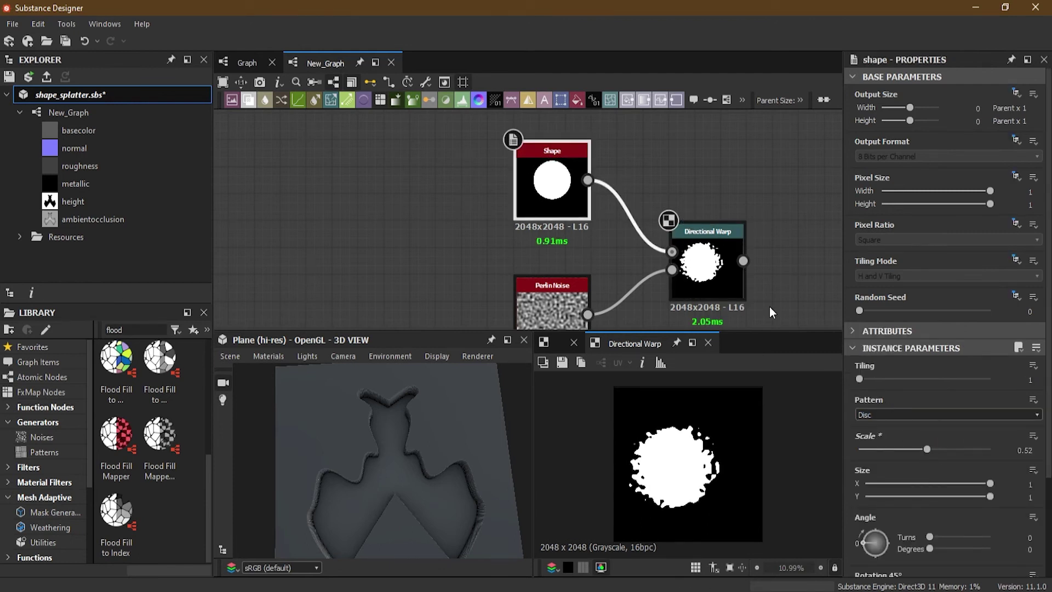
# - Add a Cross Section node after the Directional Warp and connect the warped shape to its input
pyautogui.moveTo(769, 307); pyautogui.dragTo(592, 286, button='middle')
pyautogui.press('space')
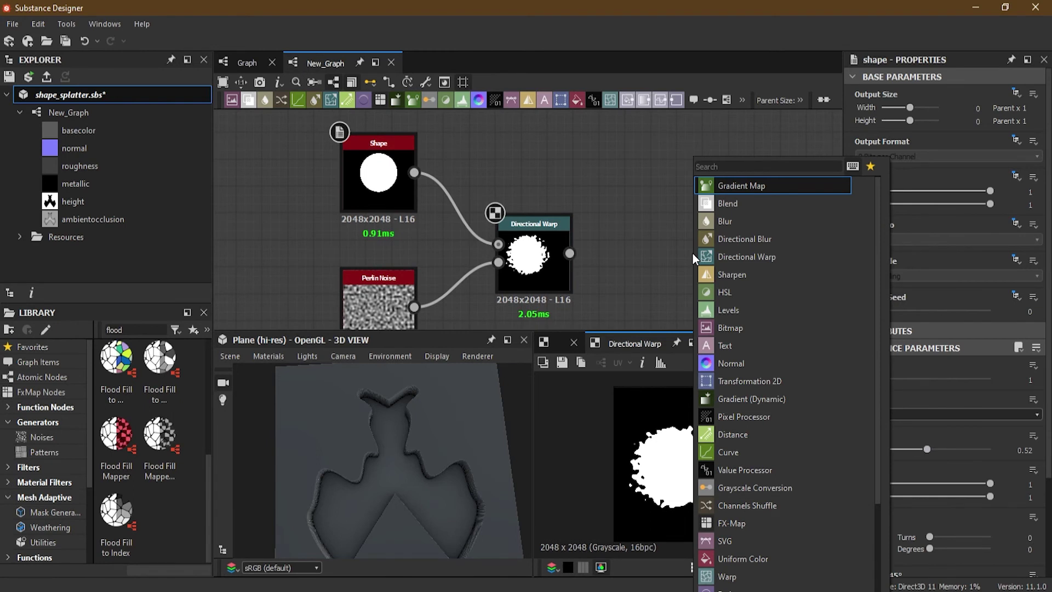
pyautogui.write('cro')
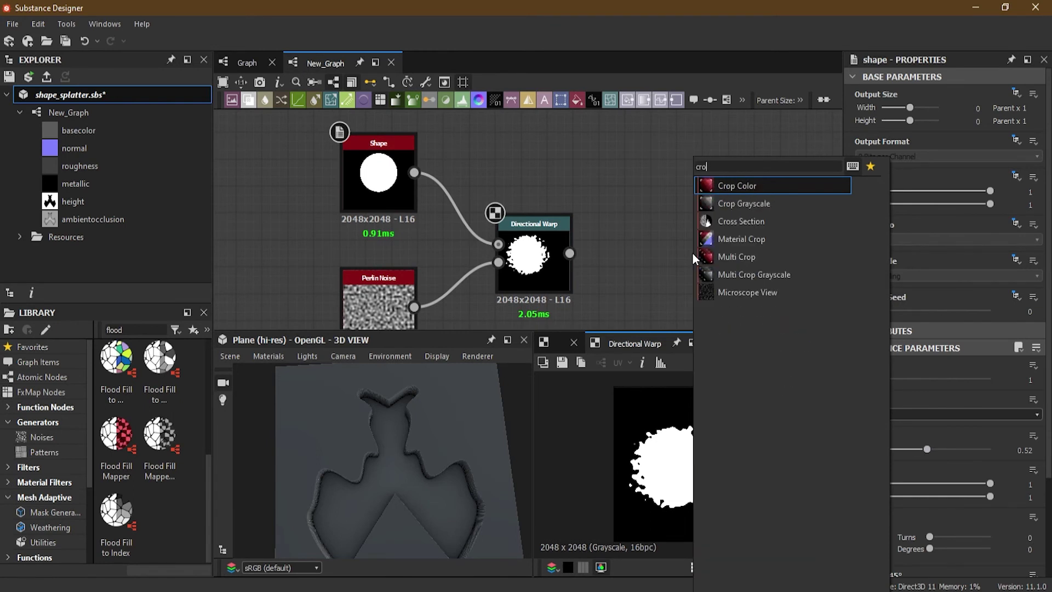
pyautogui.click(789, 223)
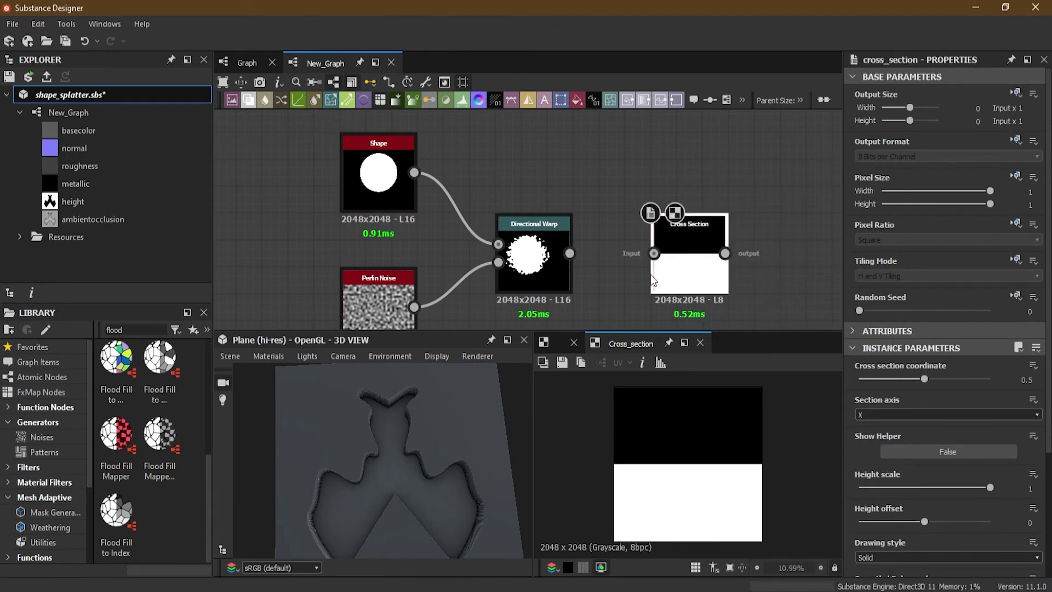
pyautogui.moveTo(563, 250); pyautogui.dragTo(654, 253)
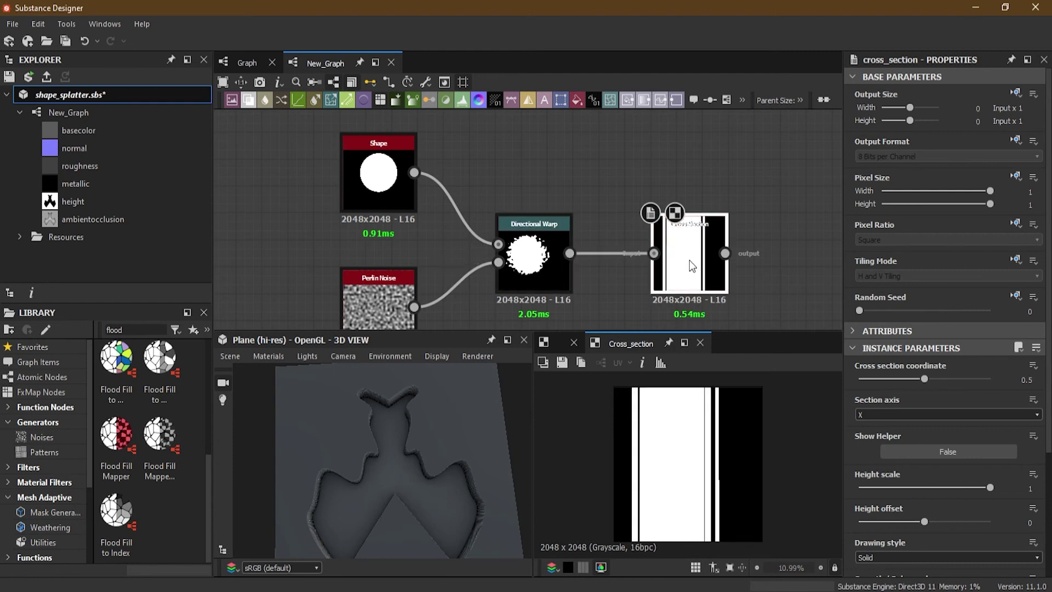
# - Try a cross section coordinate of 0.36 and height scale of 0.59, testing the Gradient drawing style before returning to Solid
pyautogui.moveTo(925, 378)
pyautogui.mouseDown()
pyautogui.moveTo(889, 378)
pyautogui.moveTo(909, 385)
pyautogui.mouseUp()
pyautogui.moveTo(990, 488)
pyautogui.mouseDown()
pyautogui.moveTo(924, 491)
pyautogui.moveTo(935, 492)
pyautogui.mouseUp()
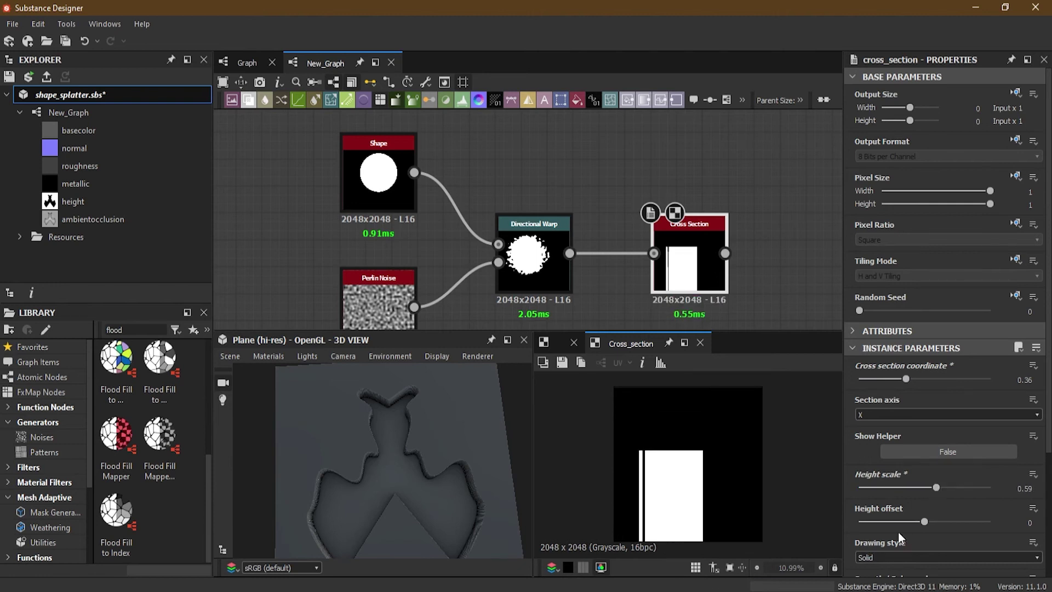
pyautogui.scroll(-2, 893, 554)
pyautogui.click(886, 475)
pyautogui.click(900, 495)
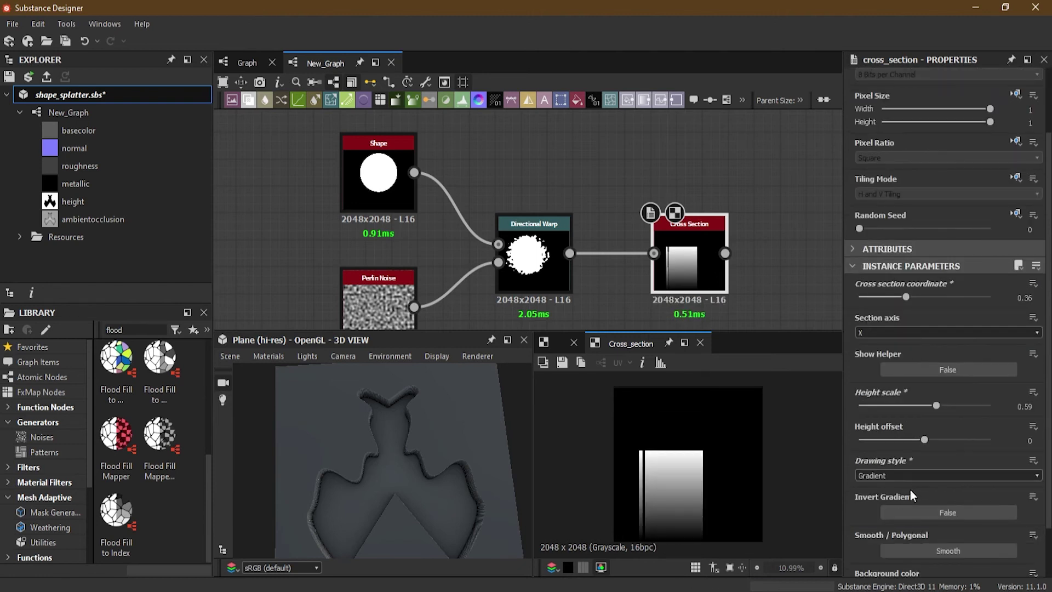
pyautogui.click(879, 476)
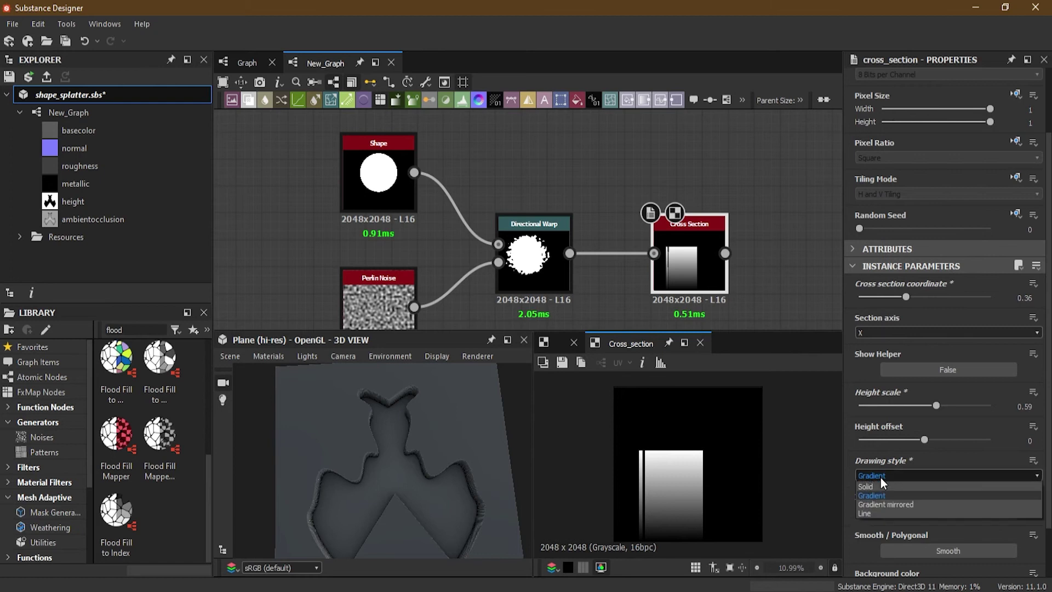
pyautogui.click(905, 486)
# - Turn on the Cross Section's helper and set the coordinate to about 0.51, height scale to 0.66 and height offset to 0.11
pyautogui.moveTo(925, 440); pyautogui.dragTo(969, 408)
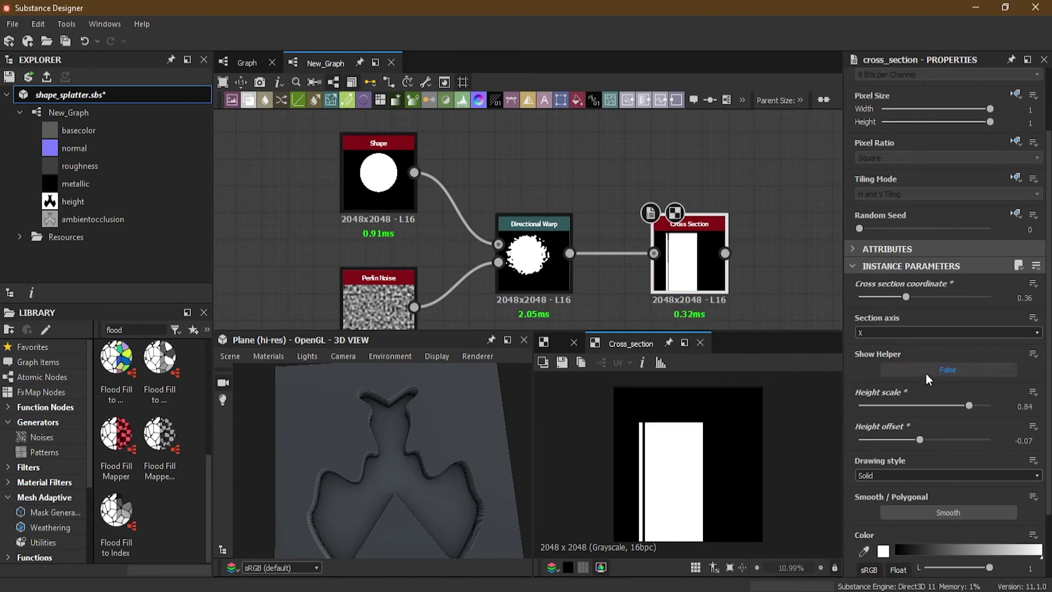
pyautogui.click(925, 368)
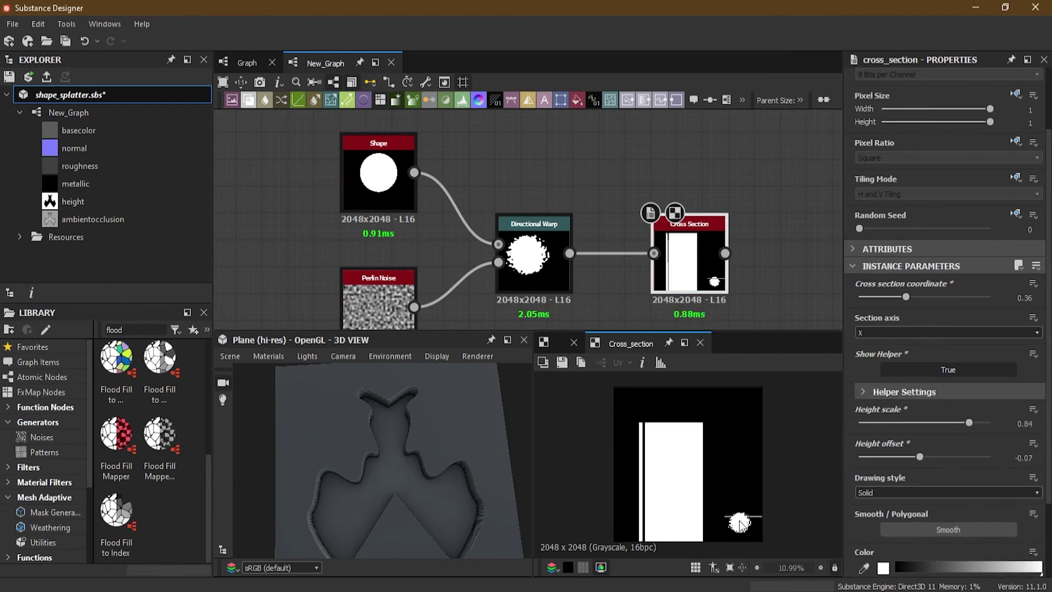
pyautogui.scroll(1, 745, 531)
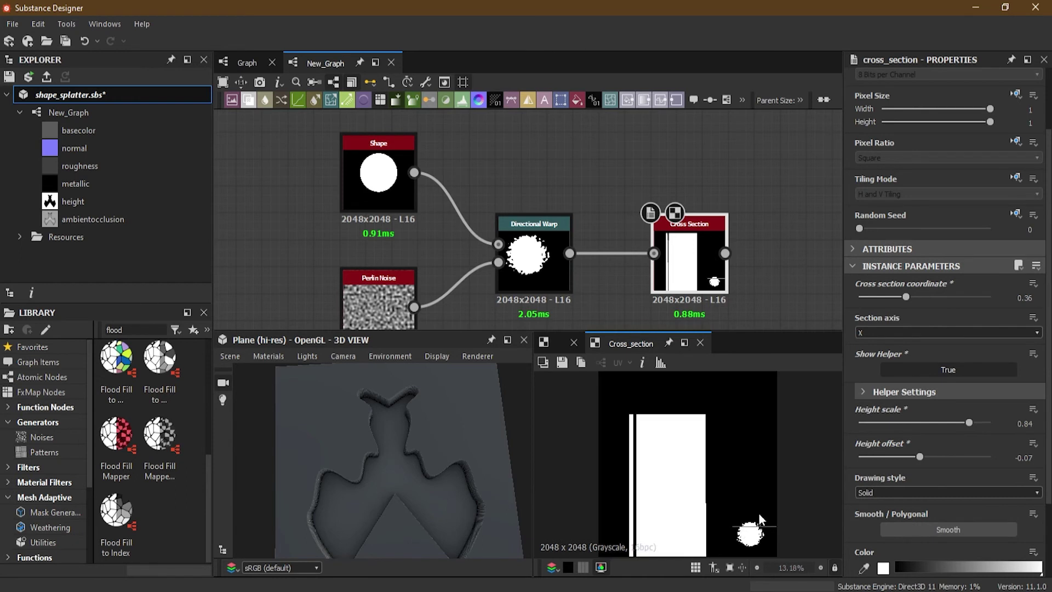
pyautogui.moveTo(905, 296); pyautogui.dragTo(926, 293)
pyautogui.moveTo(968, 422); pyautogui.dragTo(932, 457)
# - Switch the Cross Section to Polygonal and set its height offset to about 0.35 and height scale to about 0.64
pyautogui.scroll(-2, 895, 469)
pyautogui.scroll(-1, 895, 468)
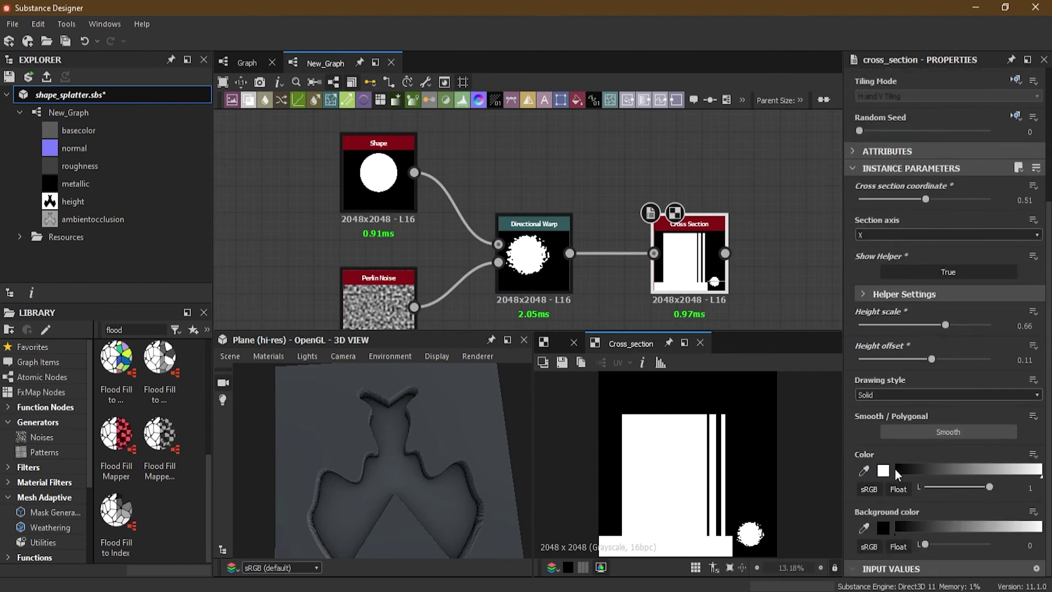
pyautogui.moveTo(990, 486)
pyautogui.mouseDown()
pyautogui.moveTo(951, 491)
pyautogui.moveTo(991, 489)
pyautogui.mouseUp()
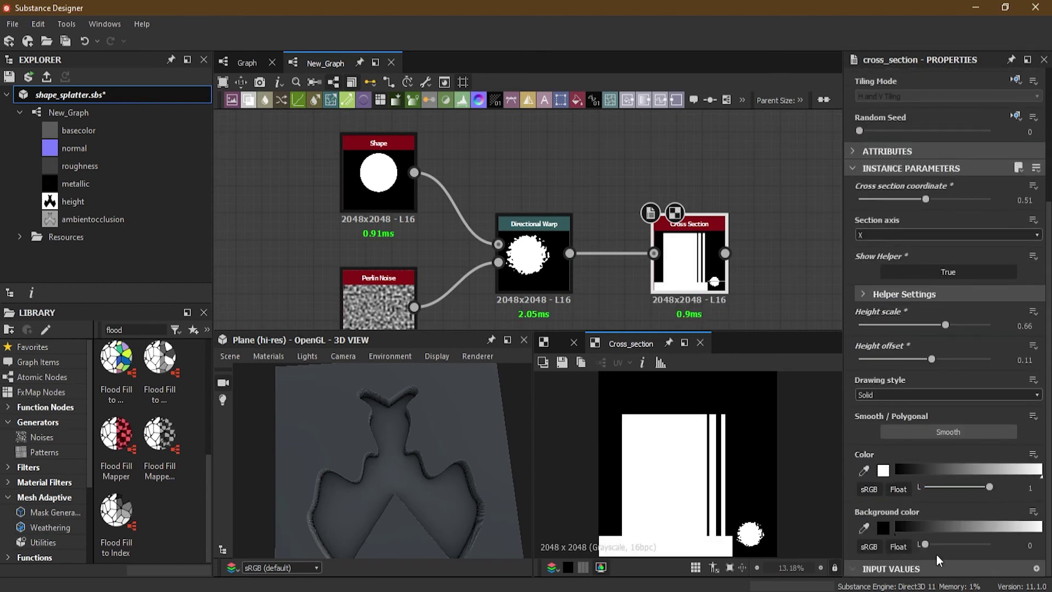
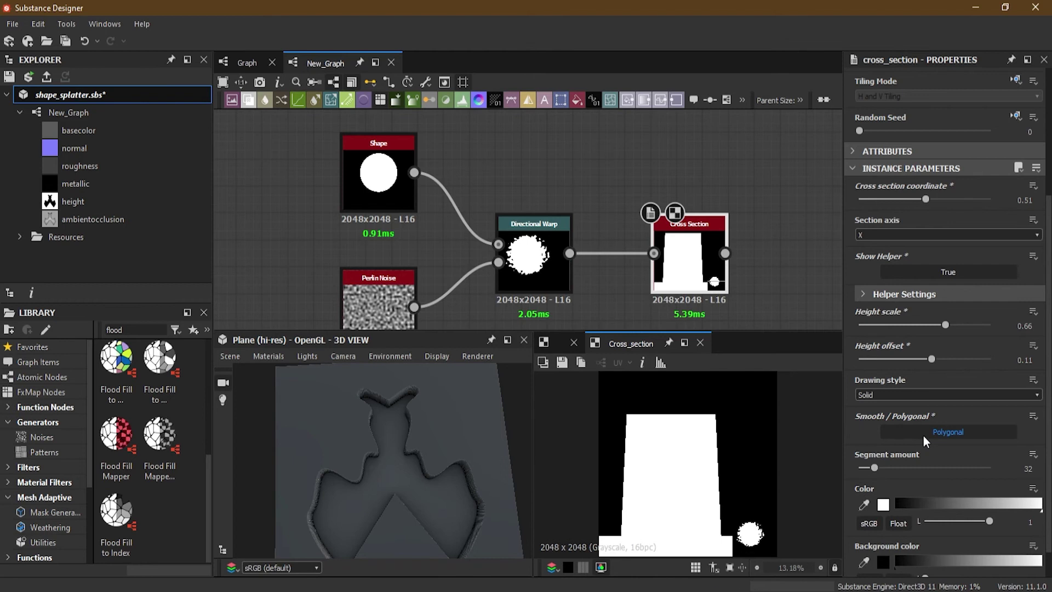
pyautogui.moveTo(931, 358); pyautogui.dragTo(942, 330)
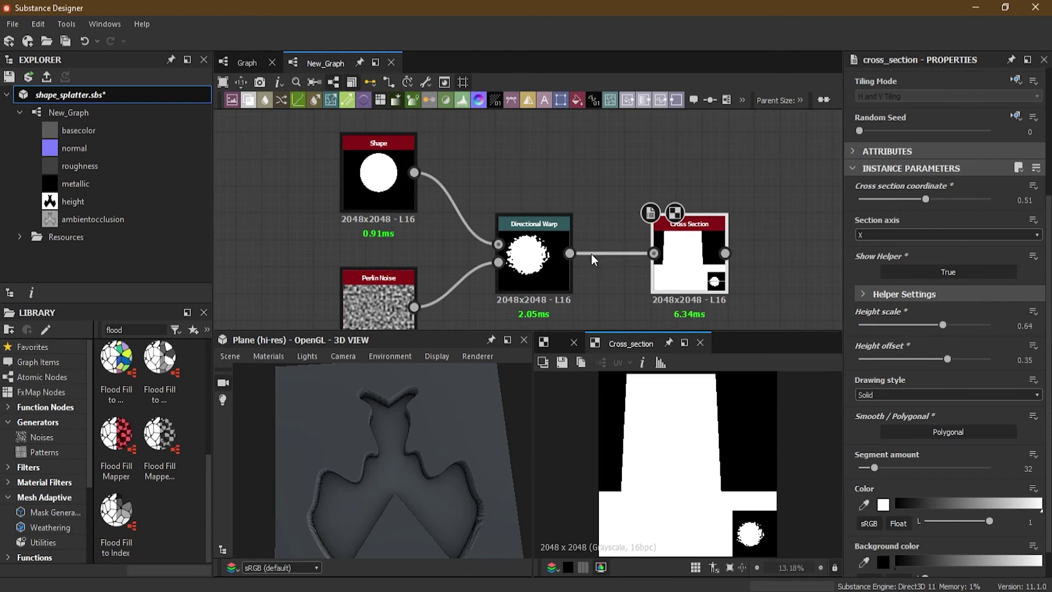
# - Preview the Invert Grayscale node at the end of the Curve chain and review its connections to the outputs
pyautogui.scroll(-8, 643, 288)
pyautogui.scroll(5, 646, 215)
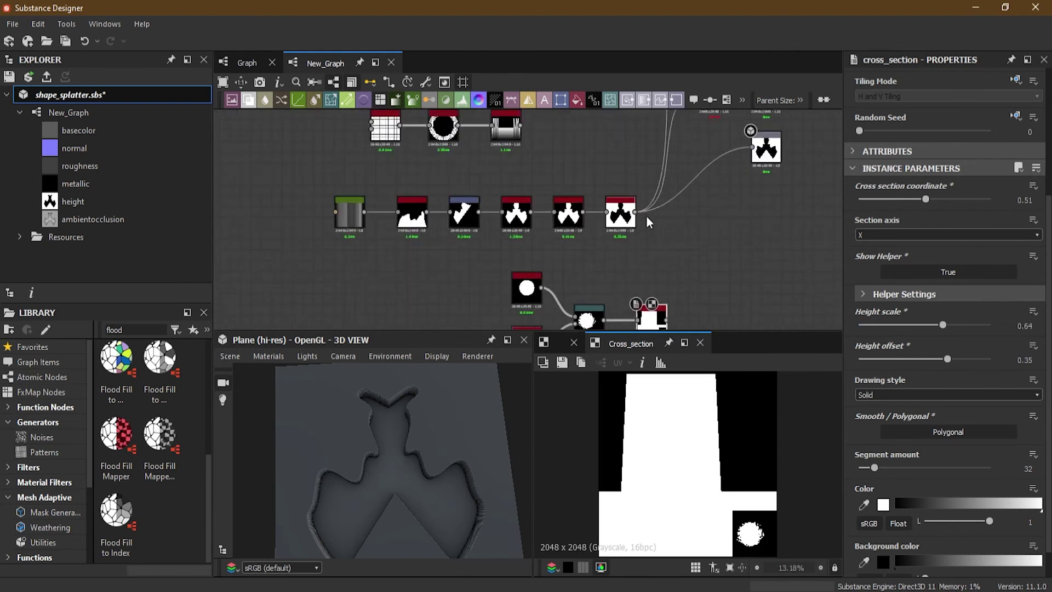
pyautogui.click(617, 219)
pyautogui.moveTo(646, 241); pyautogui.dragTo(645, 281, button='middle')
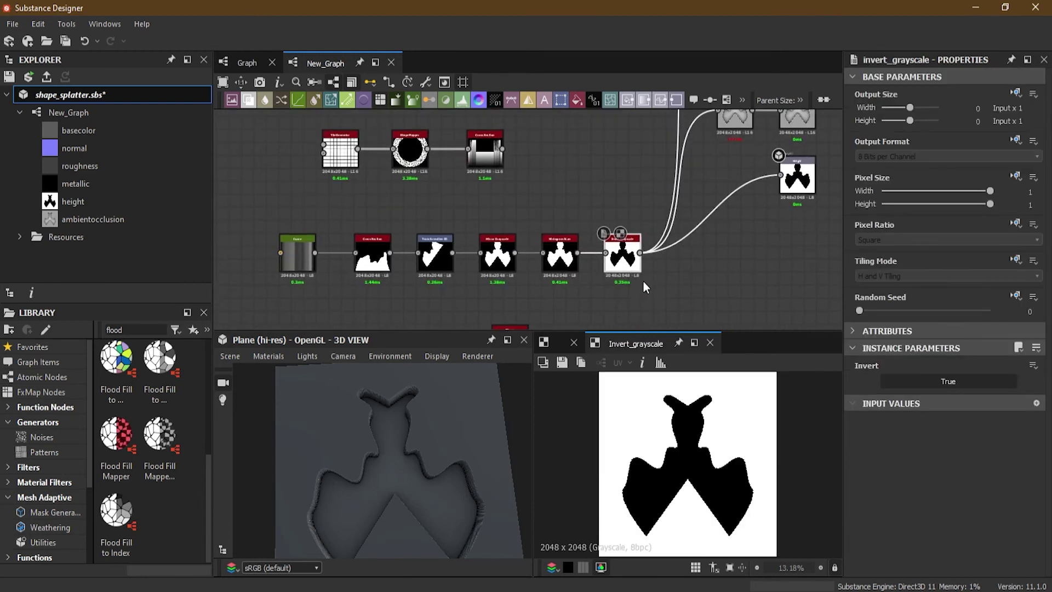
pyautogui.scroll(3, 644, 281)
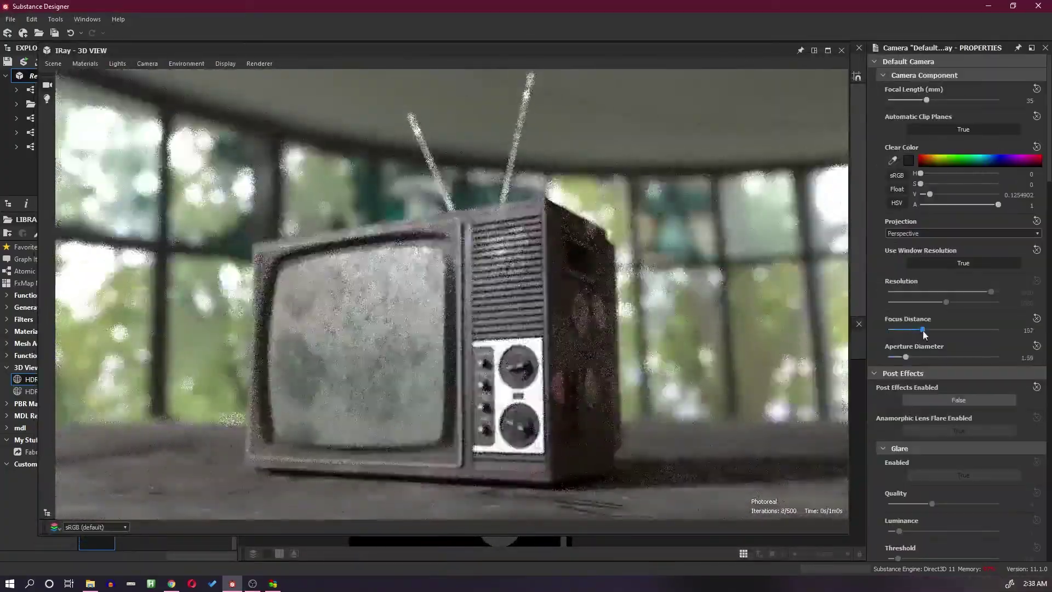
# - Set the Iray camera's focus distance to about 225.6 and aperture diameter to about 3.53, with post effects enabled for the television render
pyautogui.moveTo(920, 357); pyautogui.dragTo(929, 359)
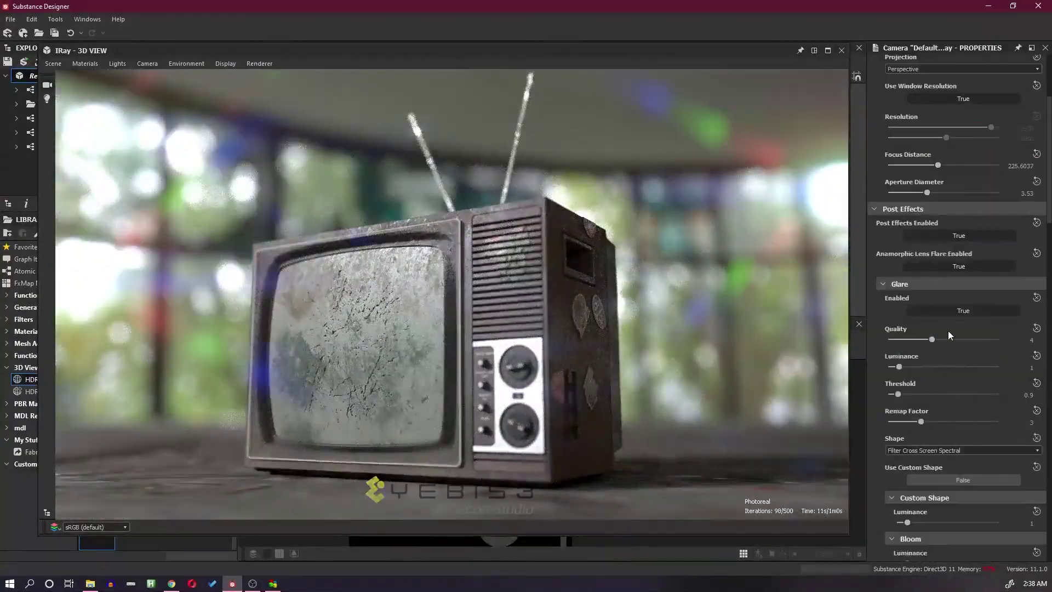
pyautogui.scroll(-2, 947, 331)
pyautogui.click(932, 384)
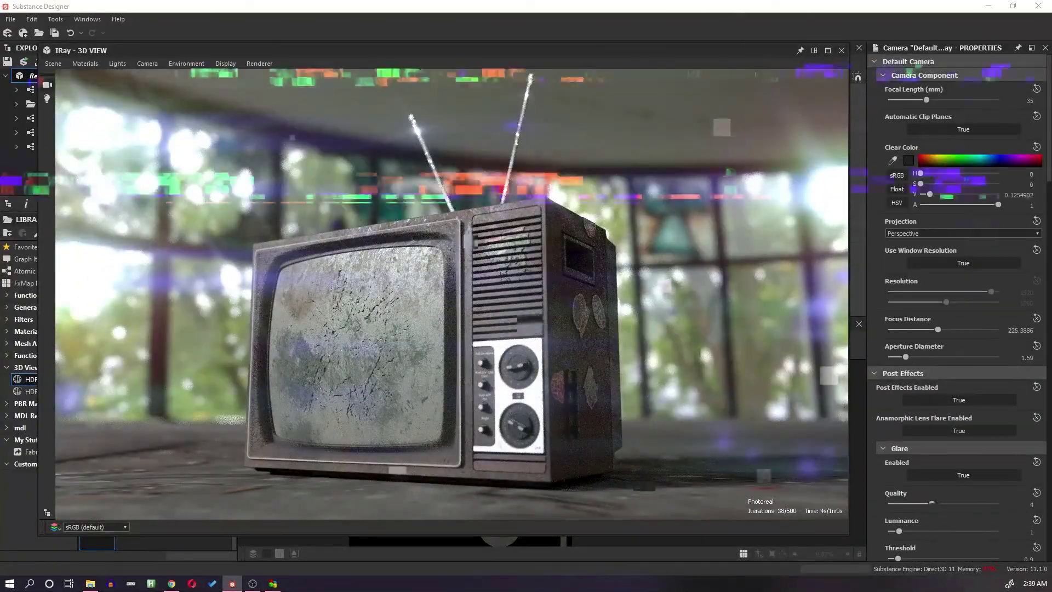